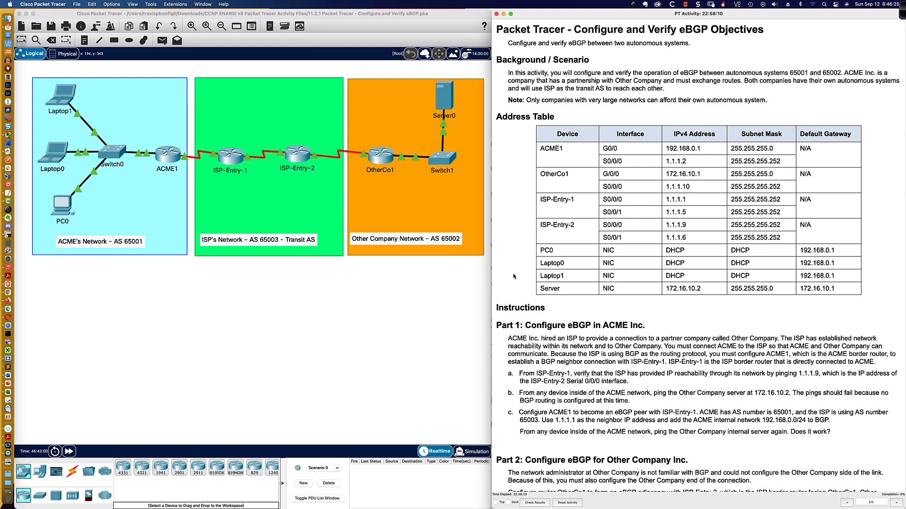
# Step: Open ISP-Entry-1's CLI in a widened window beneath the topology and enter privileged EXEC mode
pyautogui.scroll(-5, 514, 276)
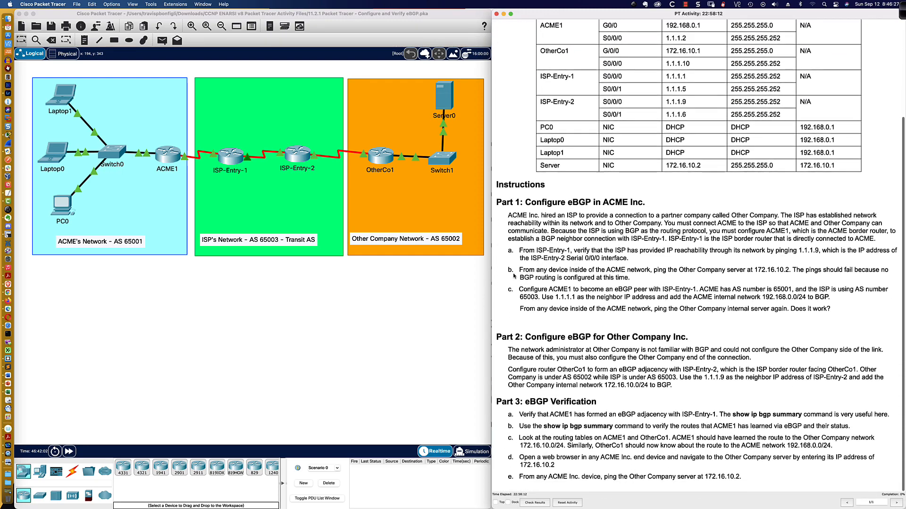
pyautogui.scroll(-1, 514, 276)
pyautogui.scroll(1, 513, 276)
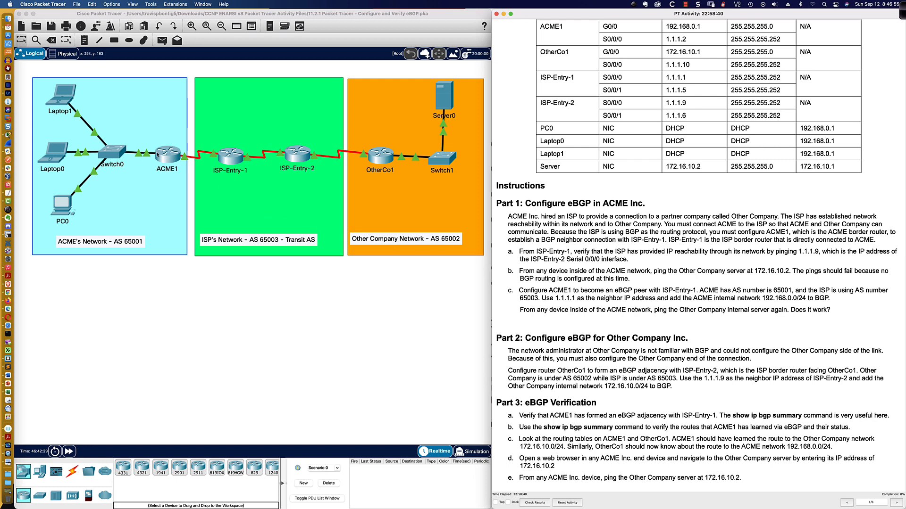
pyautogui.click(231, 155)
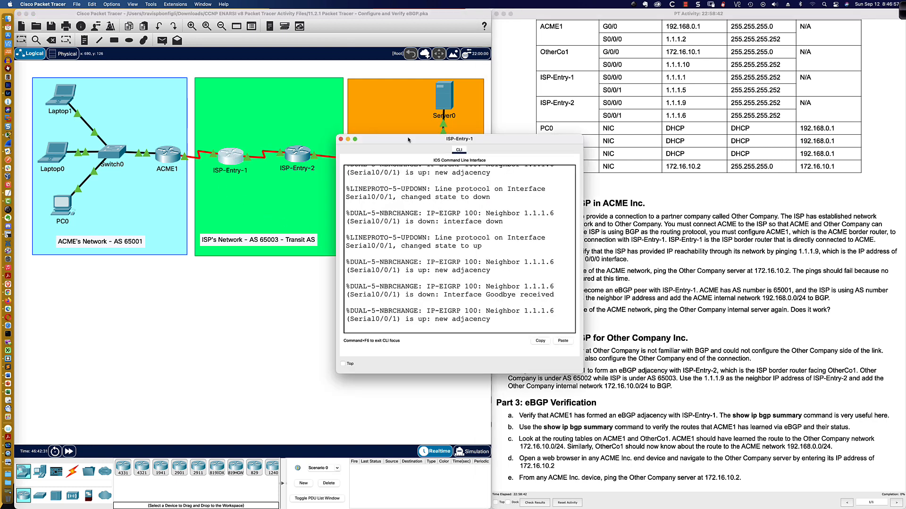
pyautogui.moveTo(408, 140); pyautogui.dragTo(87, 291)
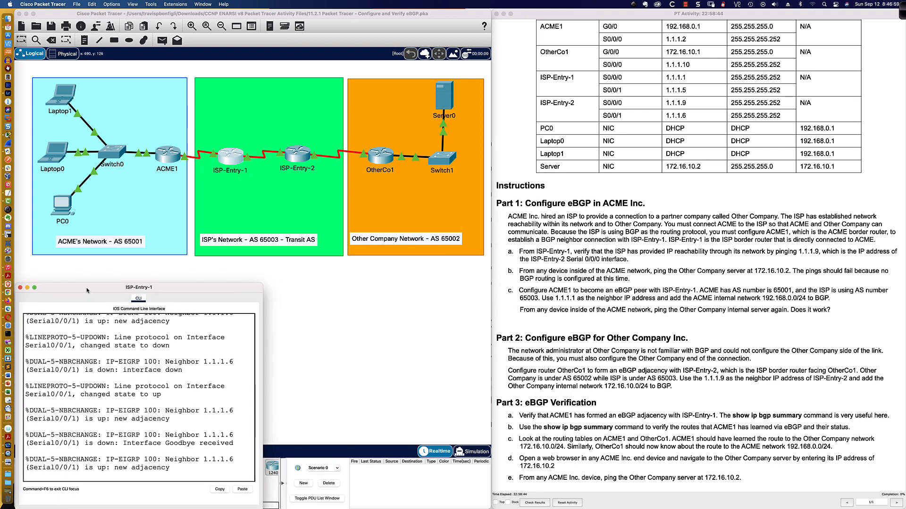
pyautogui.moveTo(262, 284); pyautogui.dragTo(489, 258)
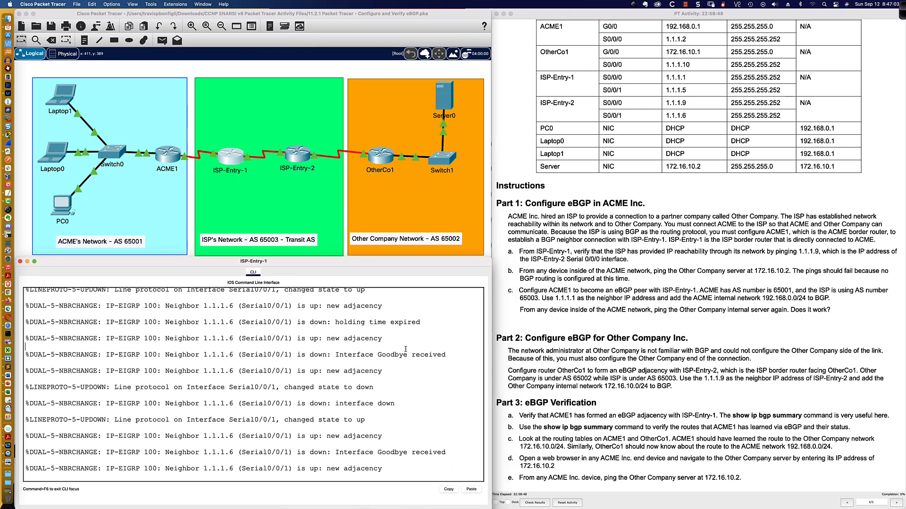
pyautogui.press('Return')
pyautogui.press('Return')
pyautogui.press('Return')
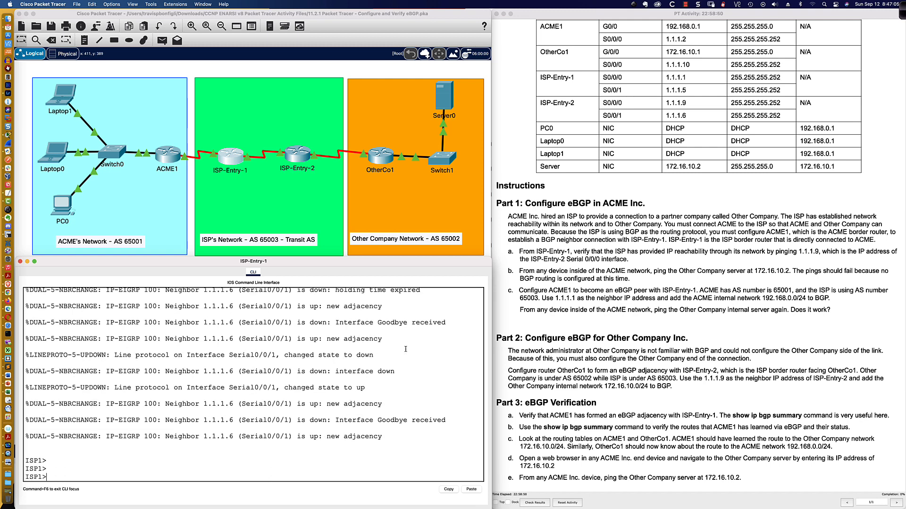
pyautogui.write('en')
pyautogui.press('Return')
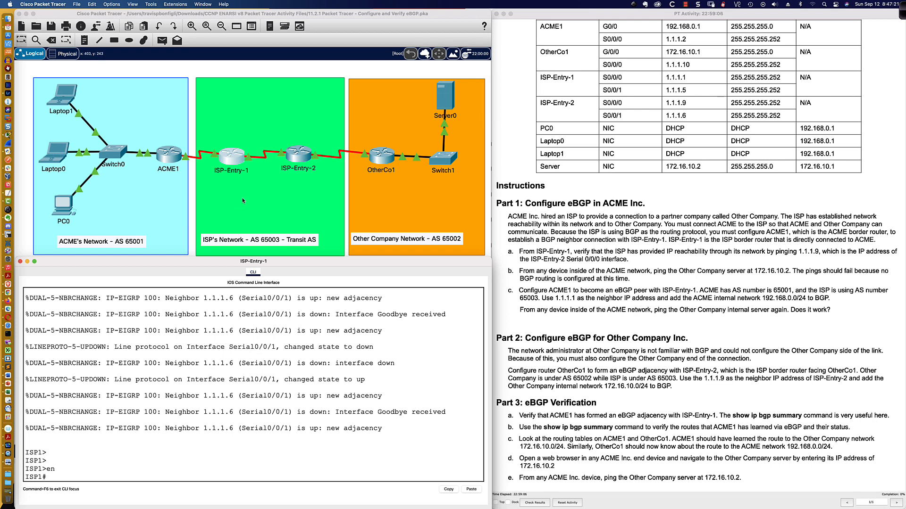
# Step: Open ACME1's CLI in a widened window beneath the topology and enter privileged EXEC mode
pyautogui.click(170, 154)
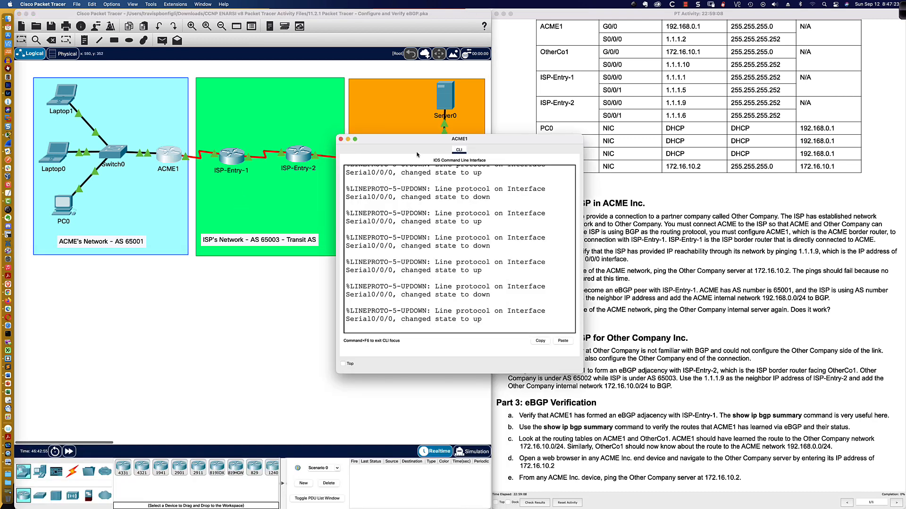
pyautogui.moveTo(420, 140); pyautogui.dragTo(111, 289)
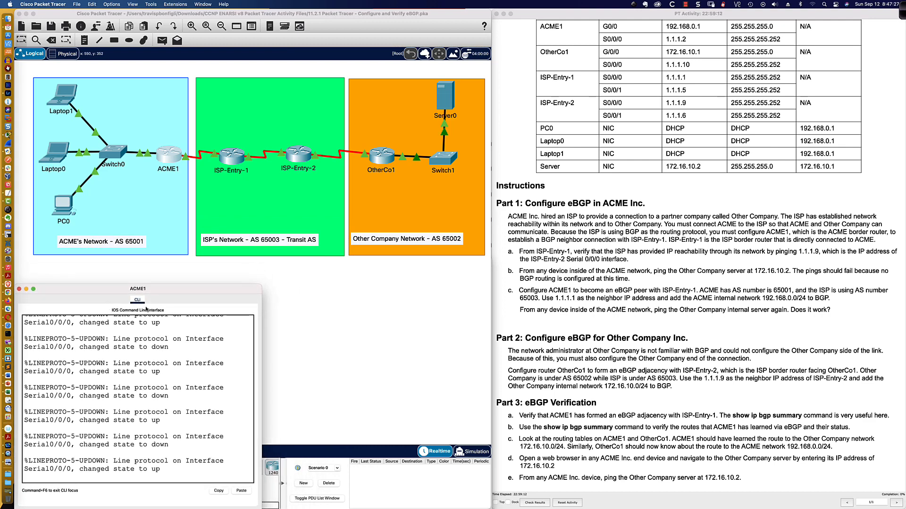
pyautogui.moveTo(260, 285); pyautogui.dragTo(485, 264)
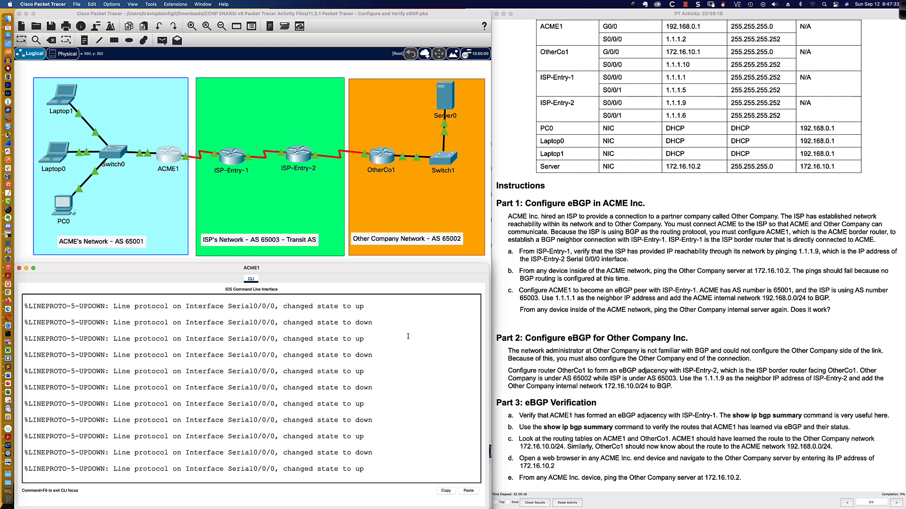
pyautogui.press('Return')
pyautogui.press('Return')
pyautogui.press('Return')
pyautogui.write('en')
pyautogui.press('Return')
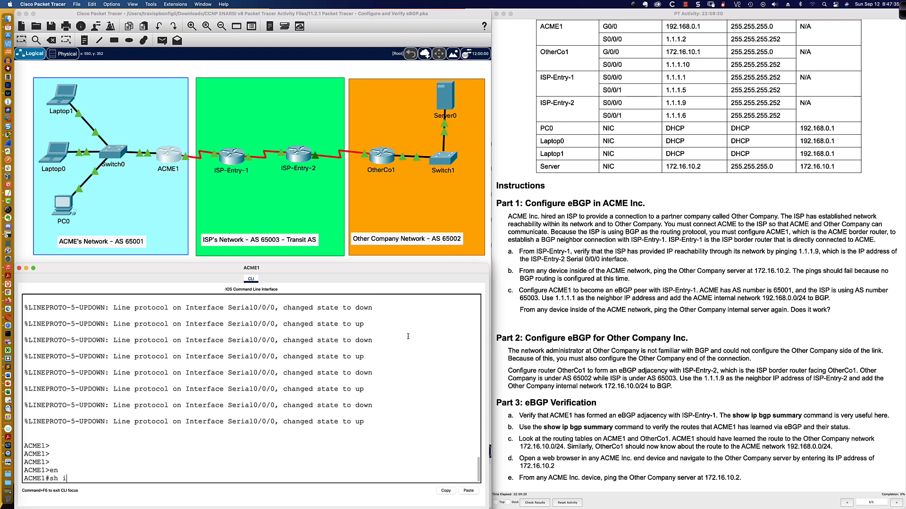
# Step: Check ACME1's BGP table and BGP neighbors with sh ip bgp and sh ip bgp neigh
pyautogui.write('sh ip bgp')
pyautogui.press('Return')
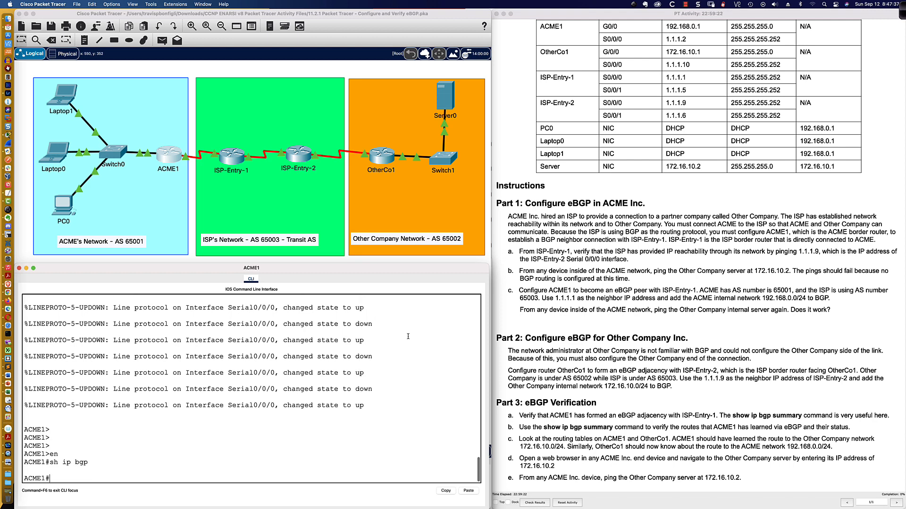
pyautogui.press('Up')
pyautogui.write('?ne')
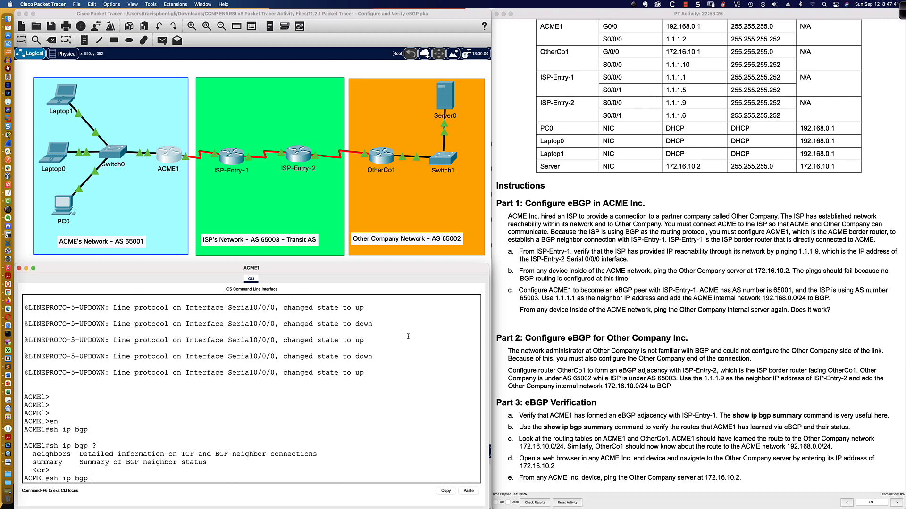
pyautogui.write('igh')
pyautogui.press('Return')
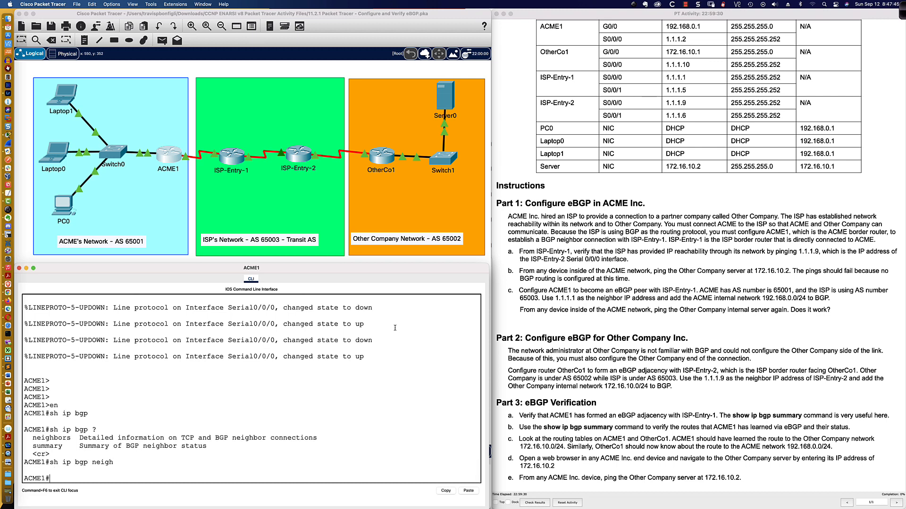
# Step: Ping 1.1.1.9 from ISP-Entry-1 to test reachability through the ISP network
pyautogui.click(231, 159)
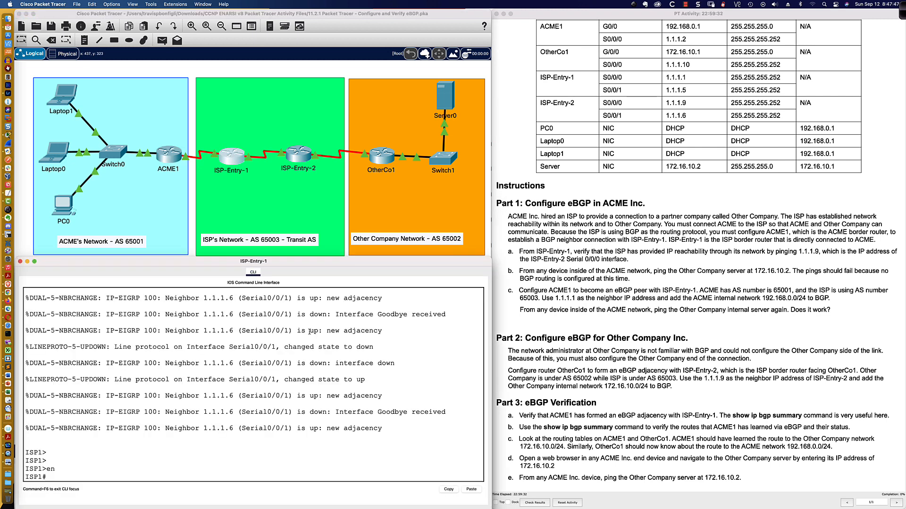
pyautogui.press('Return')
pyautogui.press('Return')
pyautogui.press('Return')
pyautogui.write('ping')
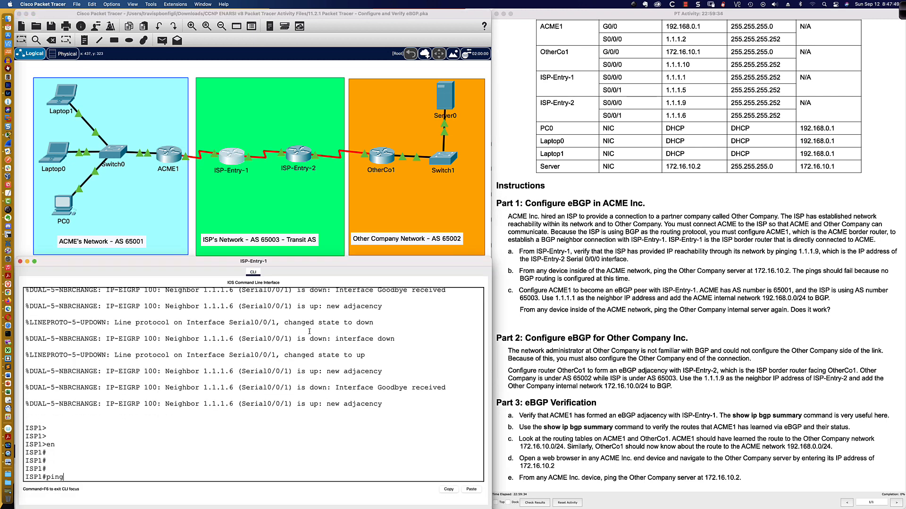
pyautogui.write(' 1.1.1.9')
pyautogui.press('Return')
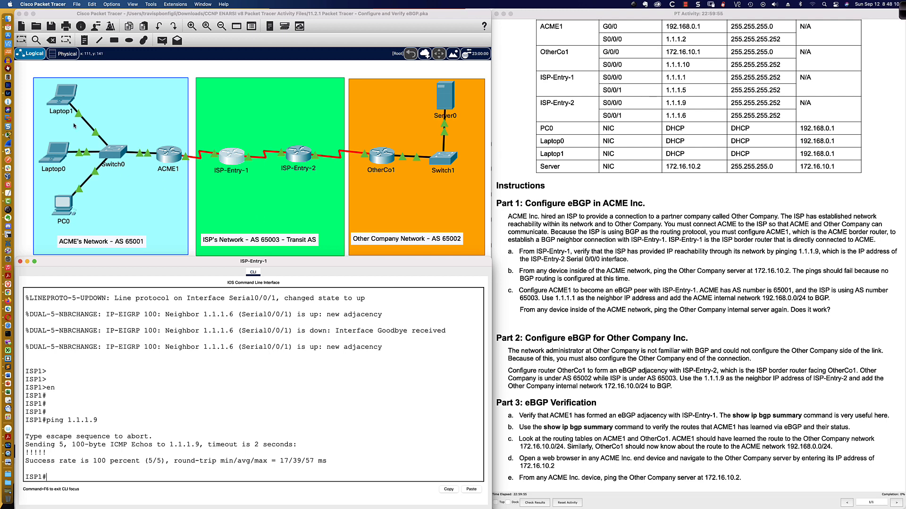
# Step: Ping the Other Company server at 172.16.10.2 from PC0's Command Prompt and highlight the first reply's source address
pyautogui.click(64, 205)
pyautogui.moveTo(419, 141); pyautogui.dragTo(100, 288)
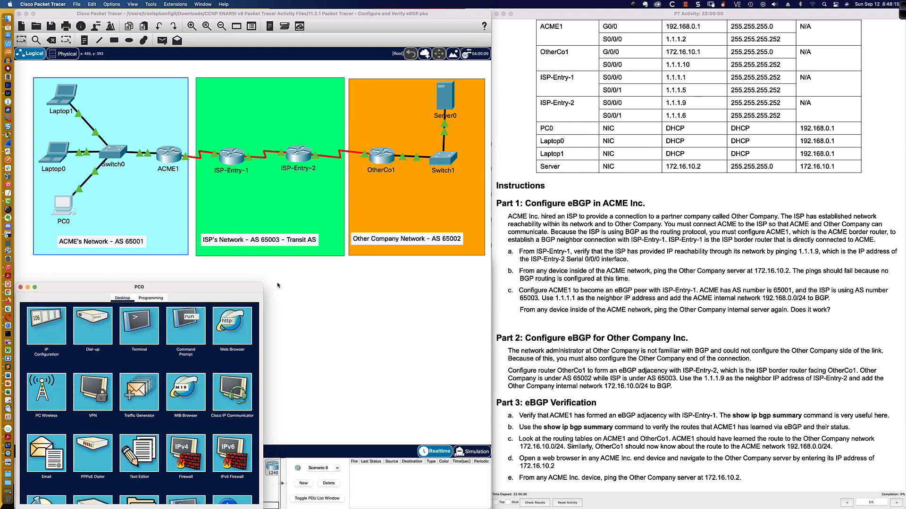
pyautogui.moveTo(264, 283); pyautogui.dragTo(486, 259)
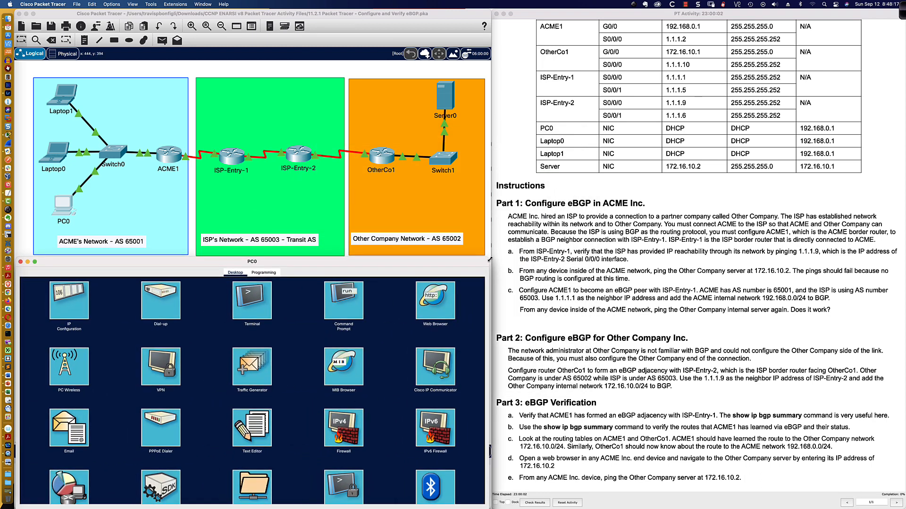
pyautogui.click(340, 293)
pyautogui.write('p')
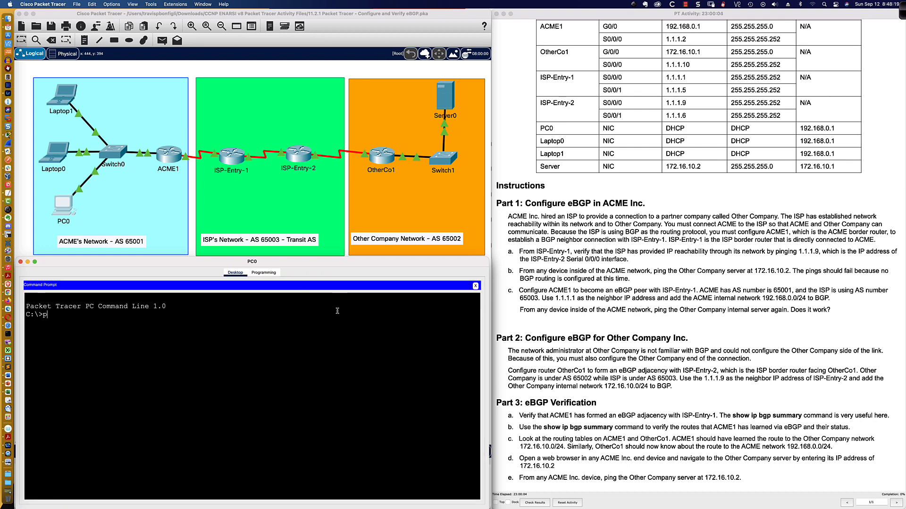
pyautogui.write('ing 172.16.10.2')
pyautogui.press('Return')
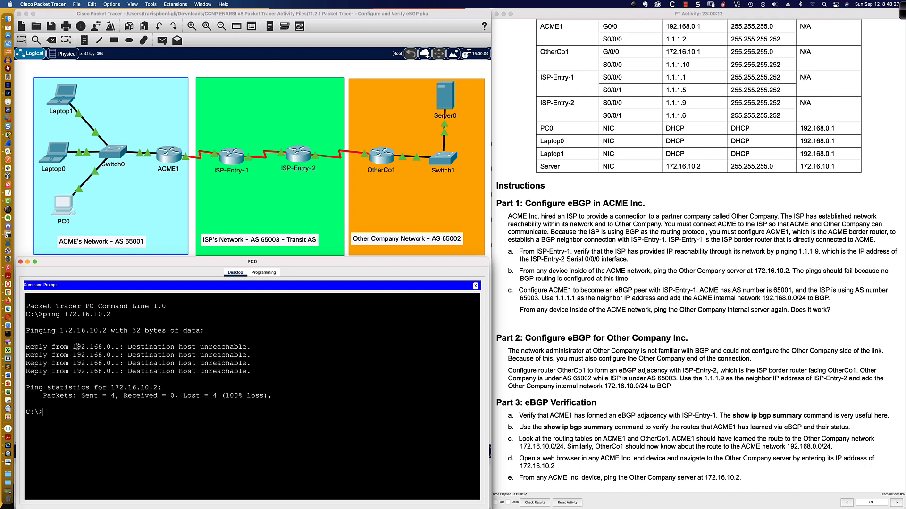
pyautogui.moveTo(73, 347); pyautogui.dragTo(119, 348)
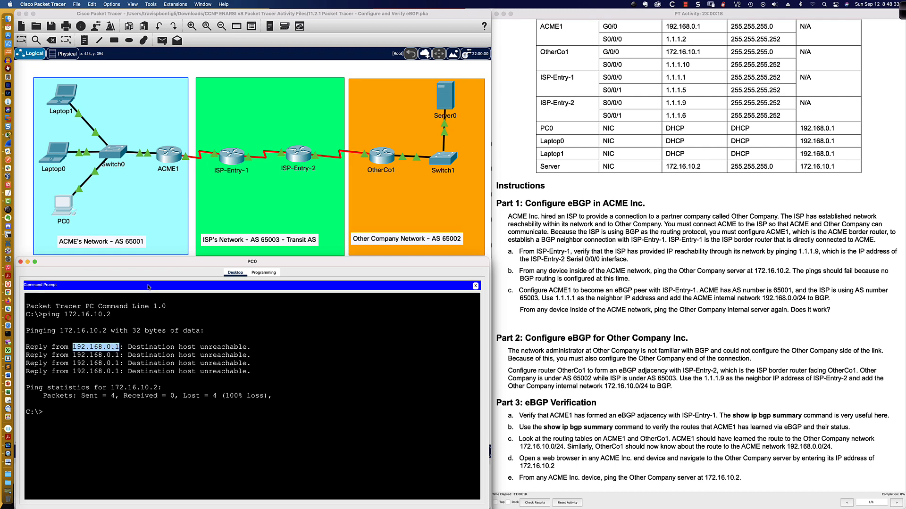
# Step: Close PC0's Command Prompt and view its IP configuration
pyautogui.click(167, 161)
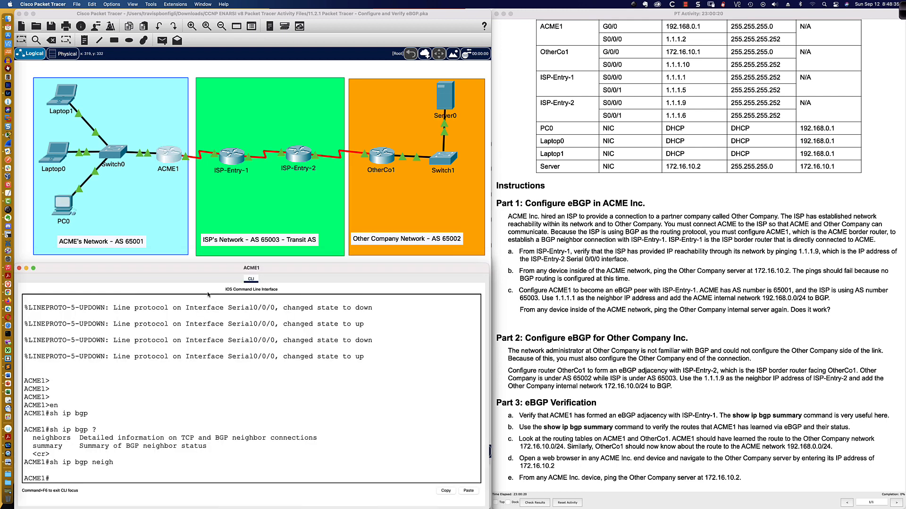
pyautogui.click(59, 206)
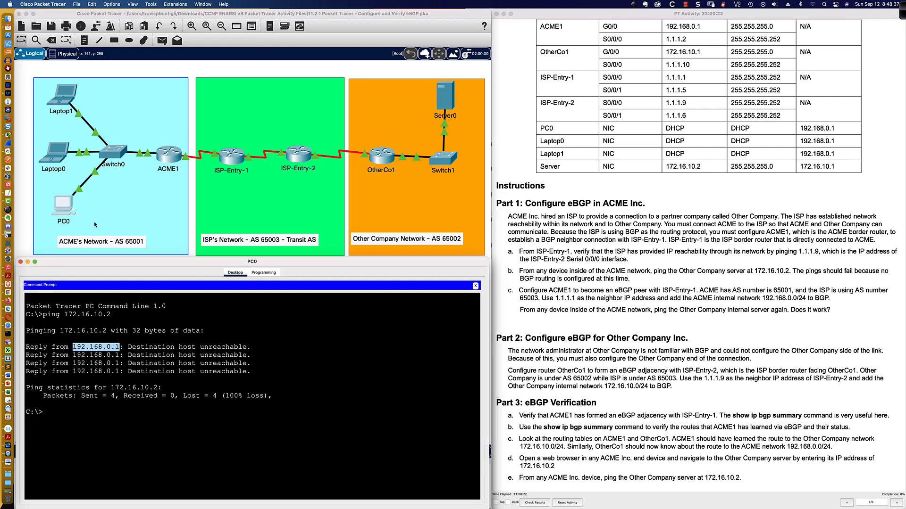
pyautogui.click(475, 286)
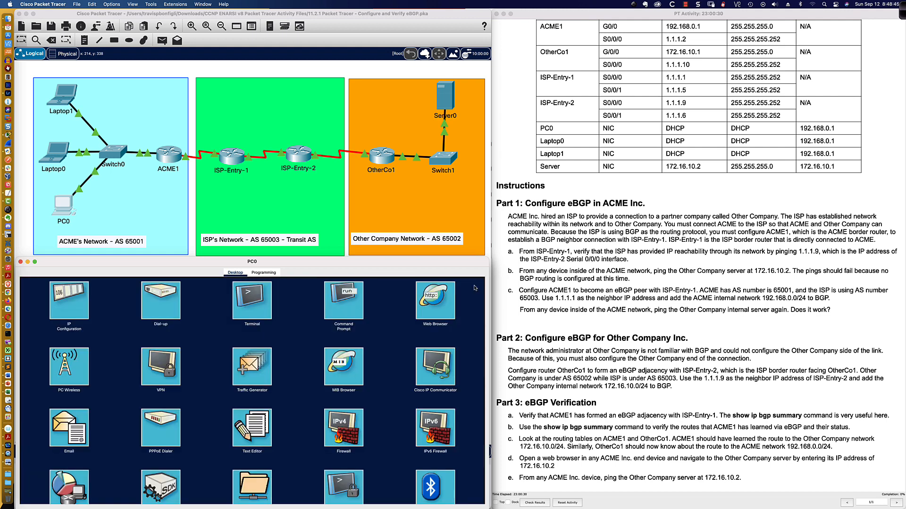
pyautogui.click(79, 302)
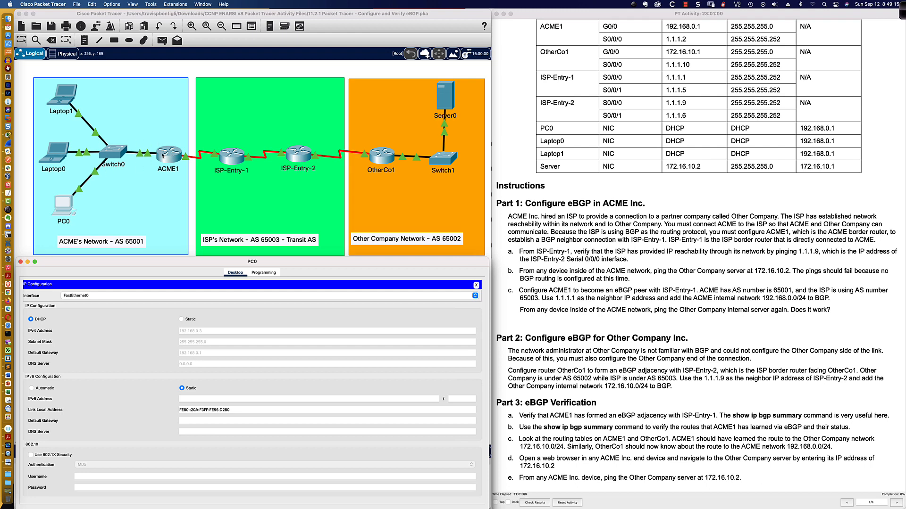
# Step: List ACME1's interfaces with sh ip int bri and highlight the GigabitEthernet0/0 interface and its address
pyautogui.click(166, 158)
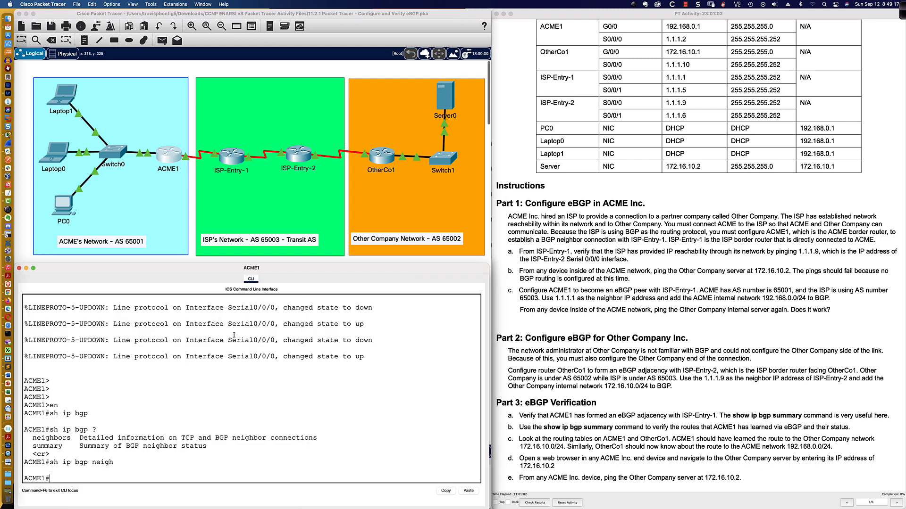
pyautogui.write('sh ip int bri')
pyautogui.press('Return')
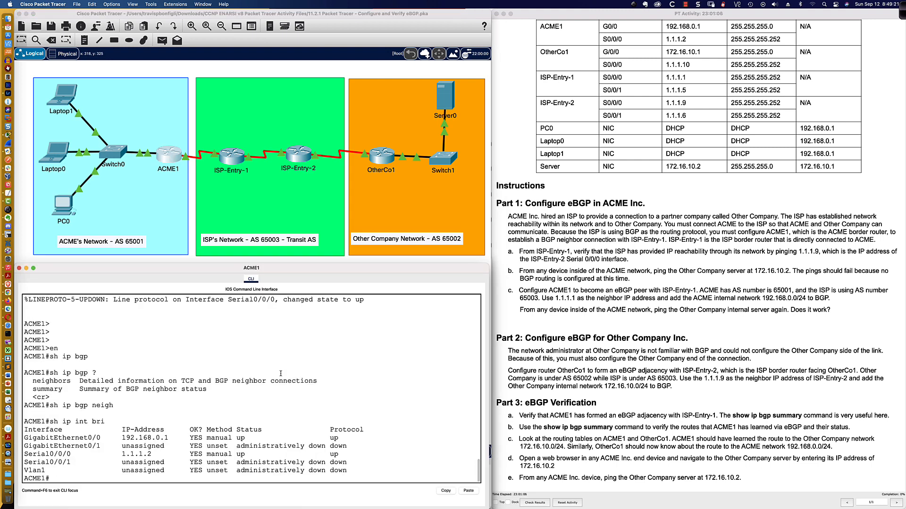
pyautogui.moveTo(24, 438); pyautogui.dragTo(176, 439)
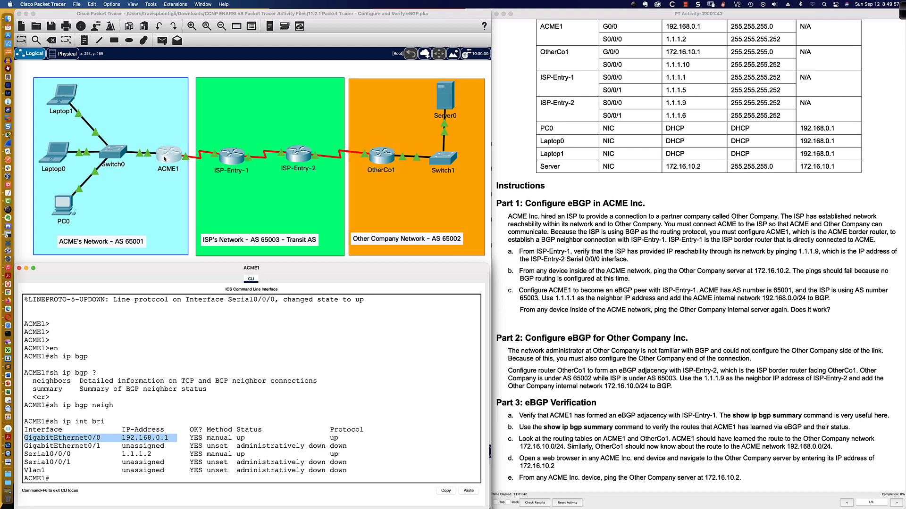
# Step: Close PC0's IP configuration and reopen its Command Prompt to review the ping output
pyautogui.click(65, 211)
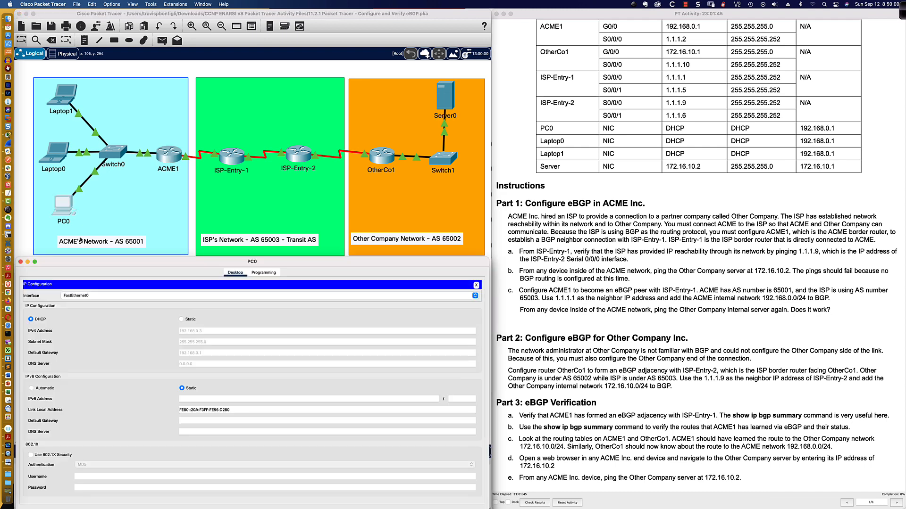
pyautogui.click(476, 285)
pyautogui.click(355, 302)
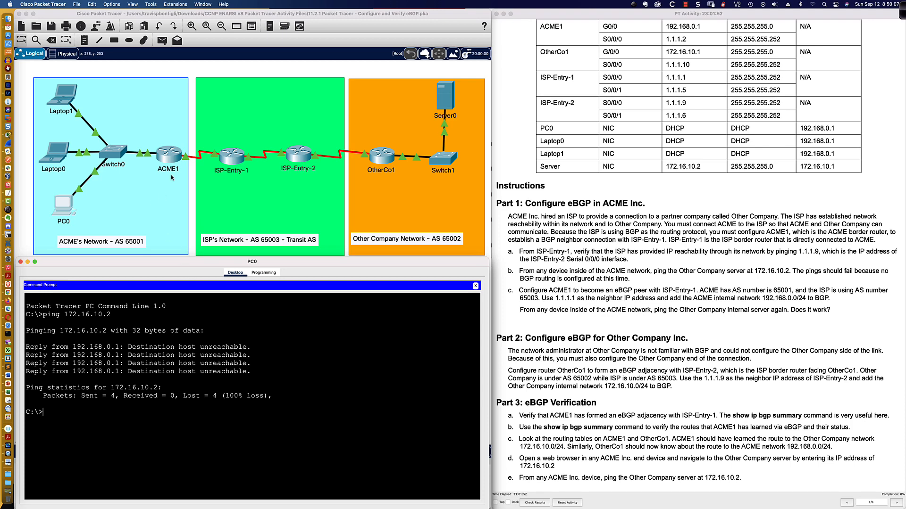
# Step: Return to ACME1's CLI and run sh ip int bri again to recheck its interfaces
pyautogui.click(171, 156)
pyautogui.press('Return')
pyautogui.press('Return')
pyautogui.press('Return')
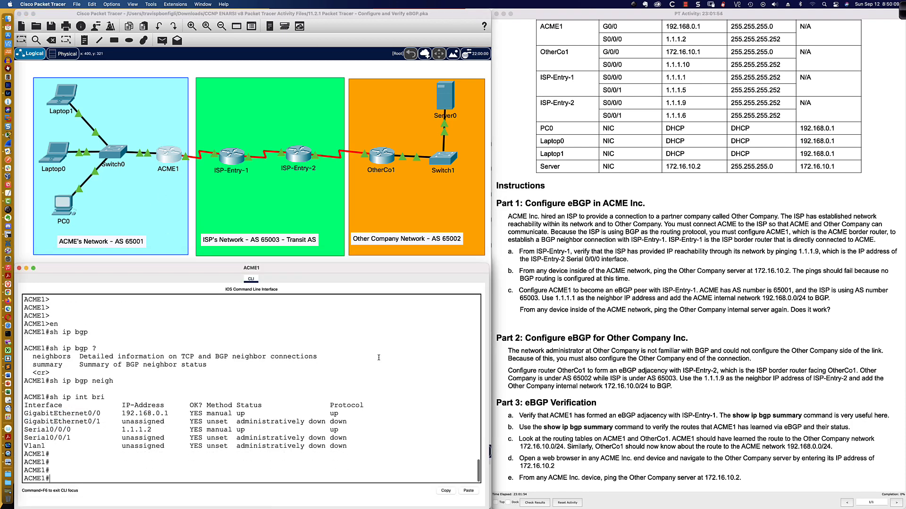
pyautogui.write('sh ip int bri')
pyautogui.press('Return')
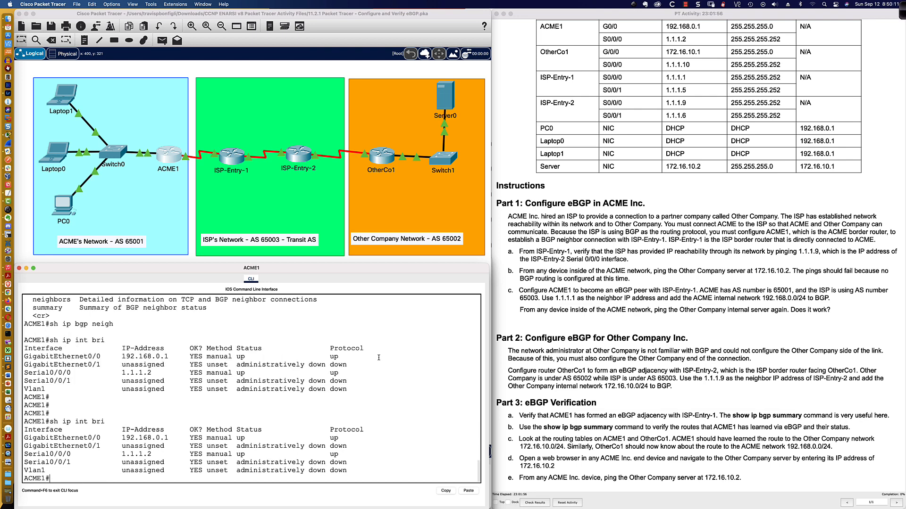
# Step: Display ACME1's routing table with sh ip route and highlight the gateway of last resort line
pyautogui.write('sh ip route')
pyautogui.press('Return')
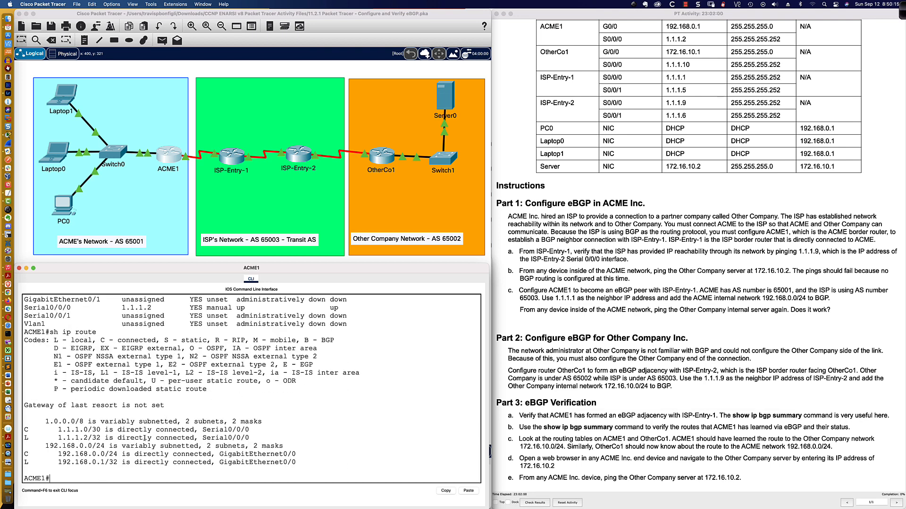
pyautogui.moveTo(165, 406); pyautogui.dragTo(25, 409)
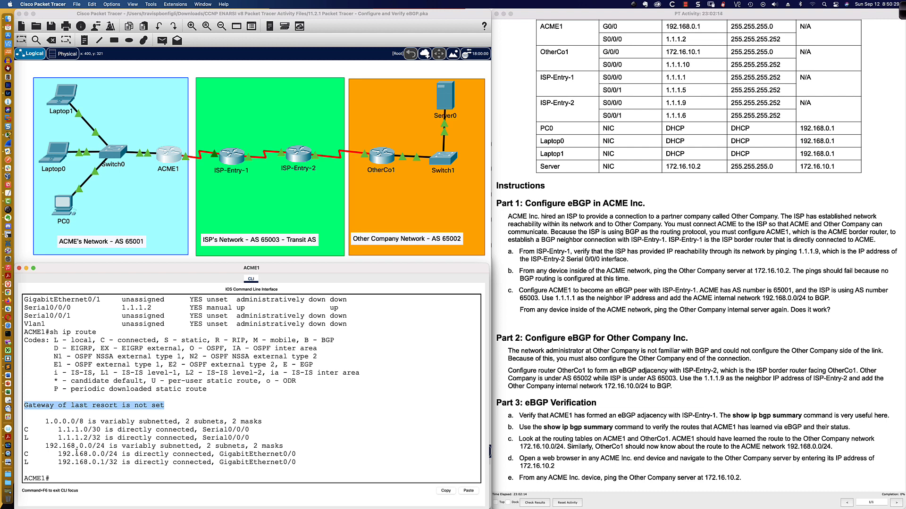
# Step: Highlight an unreachable reply in PC0's Command Prompt and the instruction sentence giving ACME1's neighbor IP and internal network
pyautogui.click(66, 209)
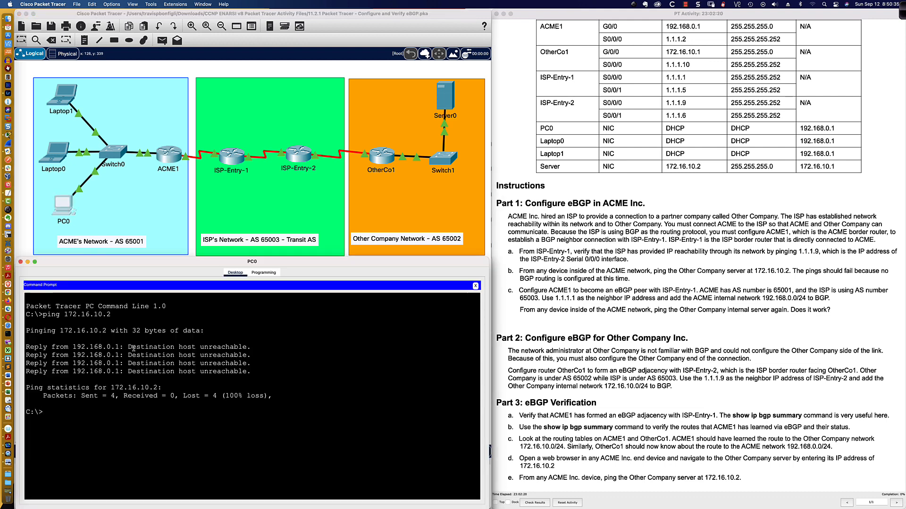
pyautogui.moveTo(128, 347); pyautogui.dragTo(250, 348)
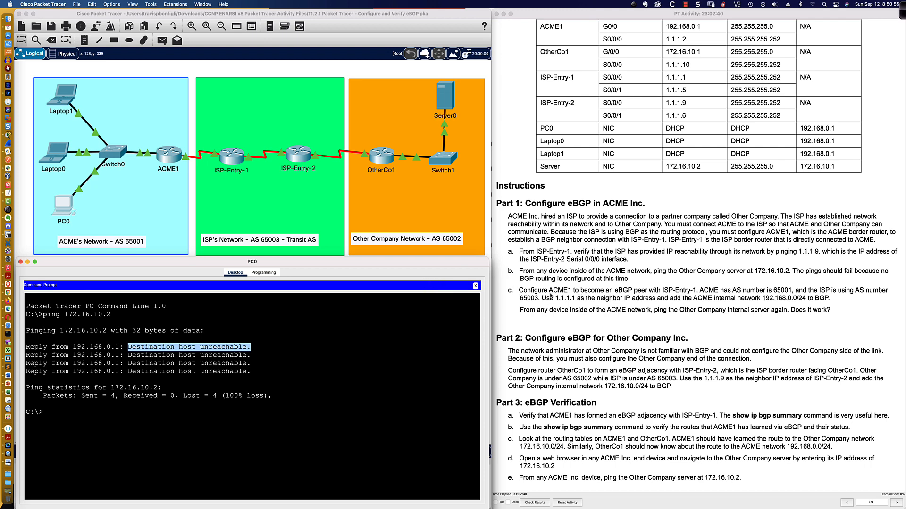
pyautogui.moveTo(543, 299); pyautogui.dragTo(831, 299)
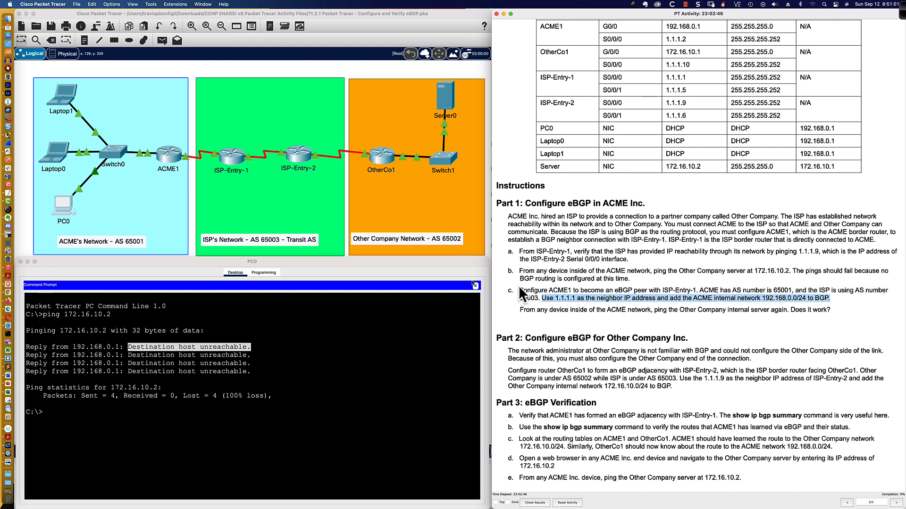
# Step: Return to ACME1's CLI and check for existing BGP configuration with sh run | sec router bgp
pyautogui.click(169, 159)
pyautogui.click(270, 376)
pyautogui.press('Return')
pyautogui.press('Return')
pyautogui.press('Return')
pyautogui.press('Return')
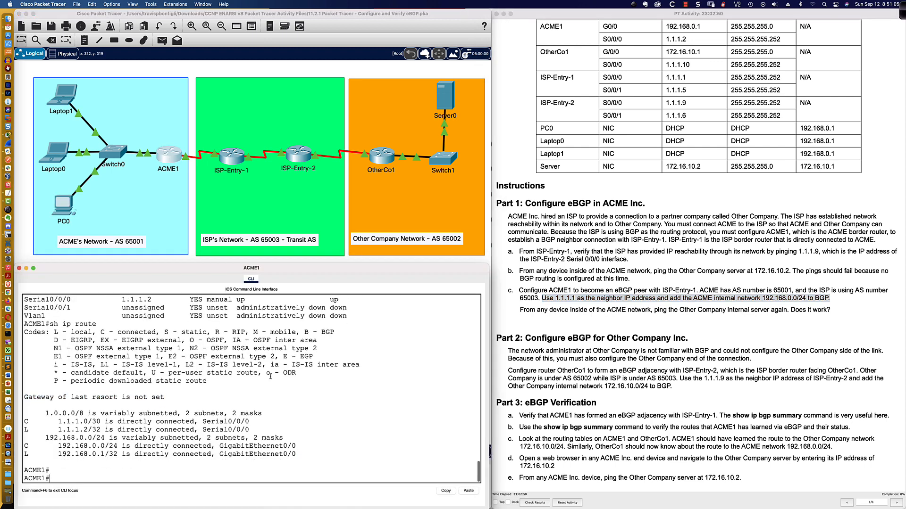
pyautogui.write('sh ru')
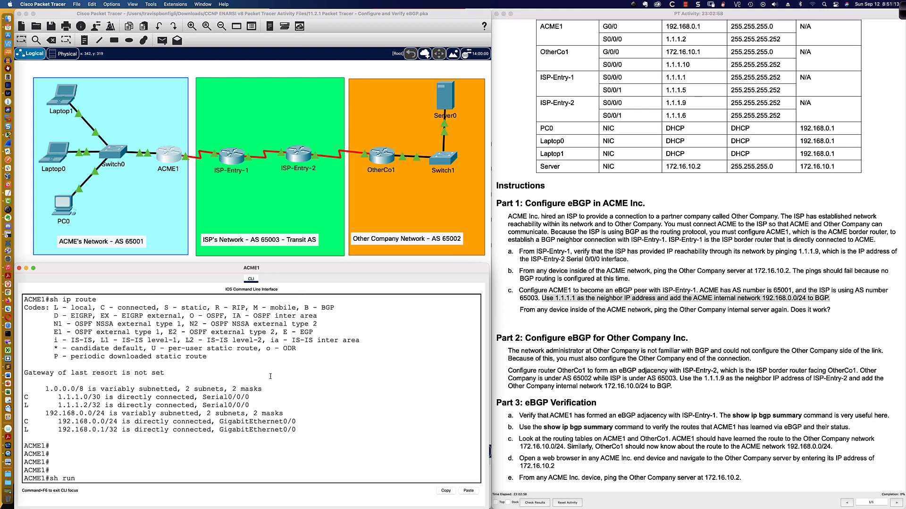
pyautogui.write('n | sec router bgp')
pyautogui.press('Return')
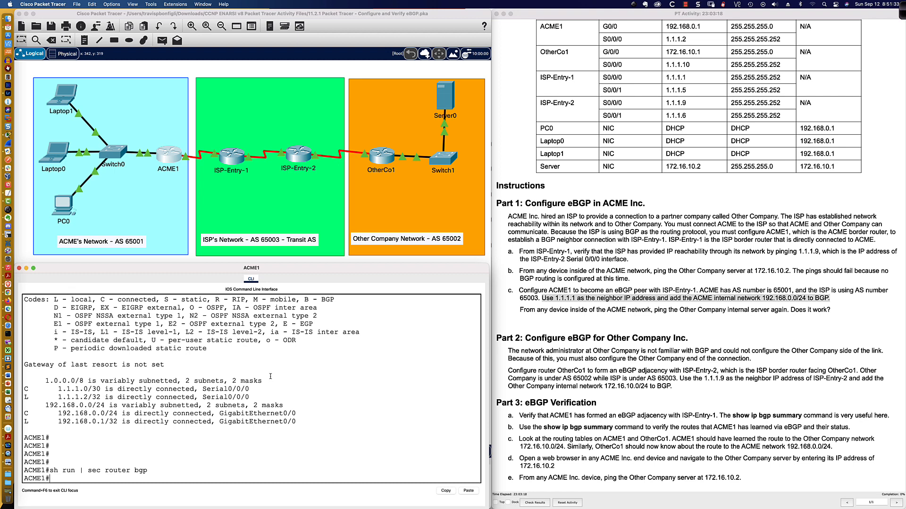
# Step: Enter global configuration mode on ACME1 and start the BGP process for AS 65001 with router bgp 65001
pyautogui.write('conf t')
pyautogui.press('Return')
pyautogui.write('router bgp ')
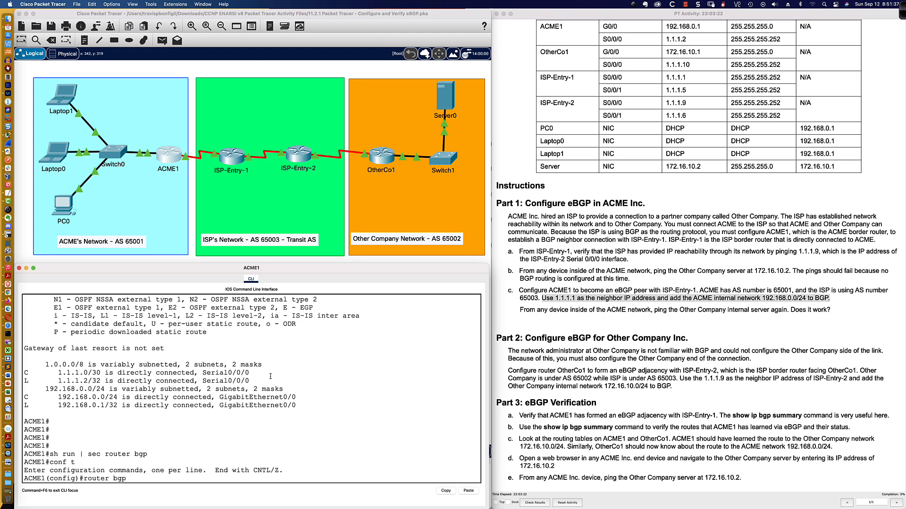
pyautogui.write('65001')
pyautogui.press('Return')
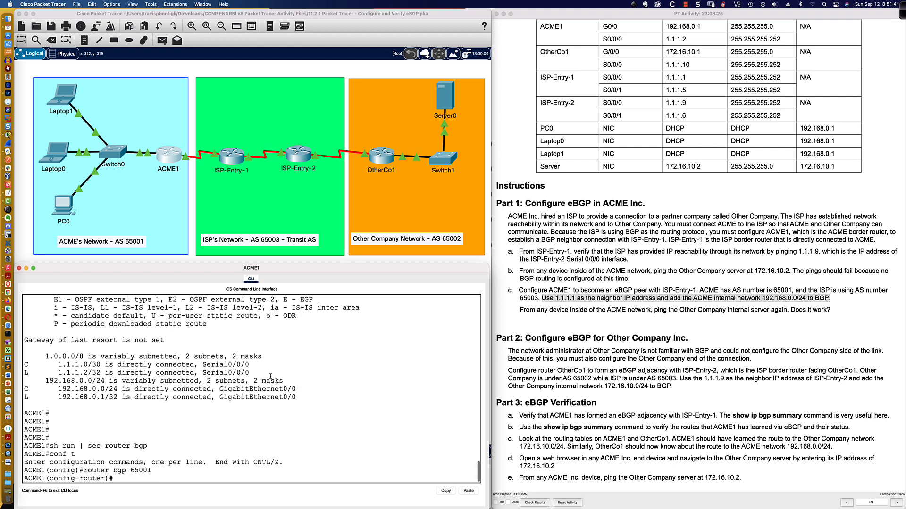
# Step: List the available BGP router options and enable neighbor change logging with bgp log-neighbor-changes
pyautogui.write('?')
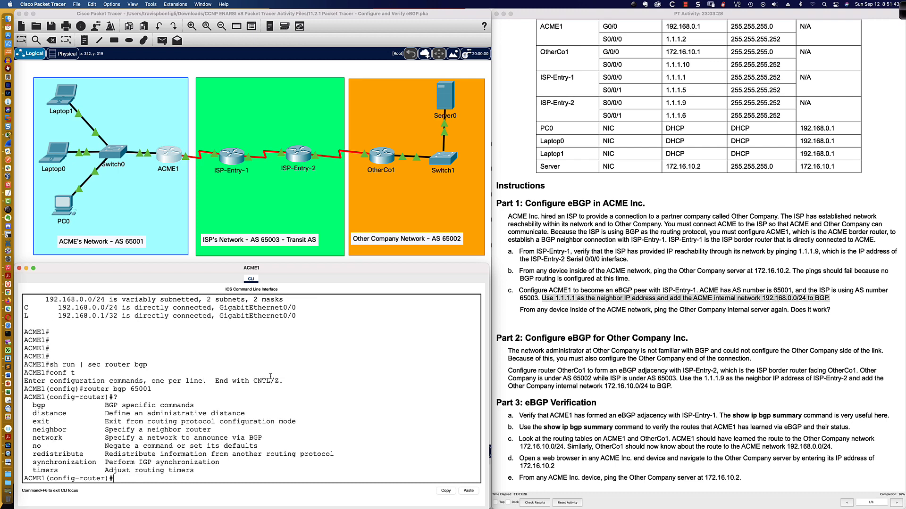
pyautogui.write('bgp ')
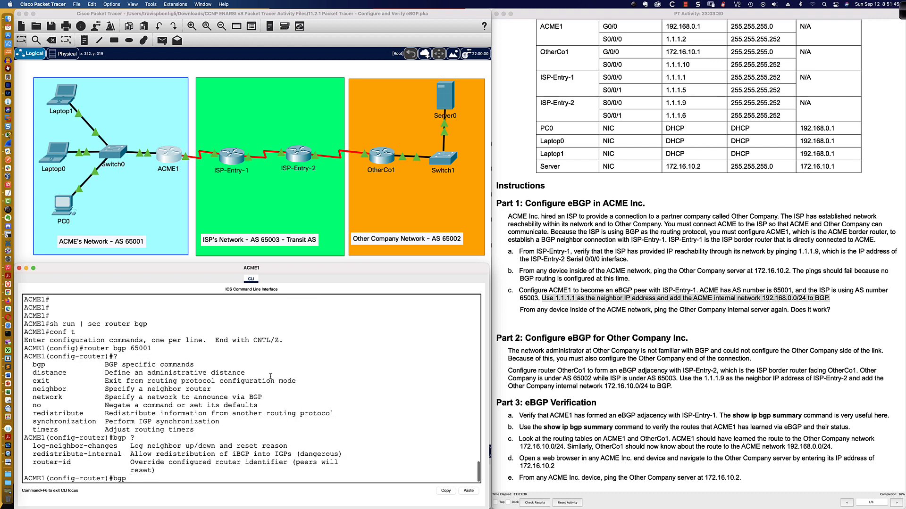
pyautogui.write('?log')
pyautogui.press('Tab')
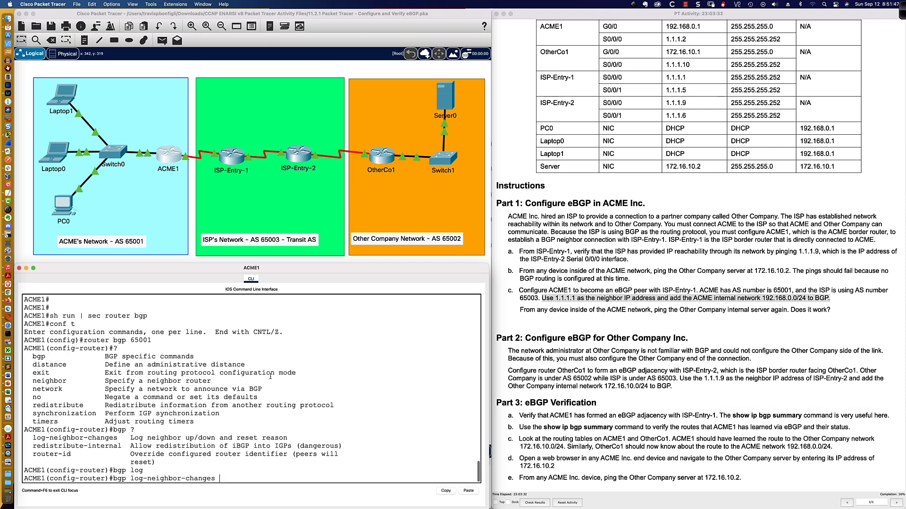
pyautogui.press('Return')
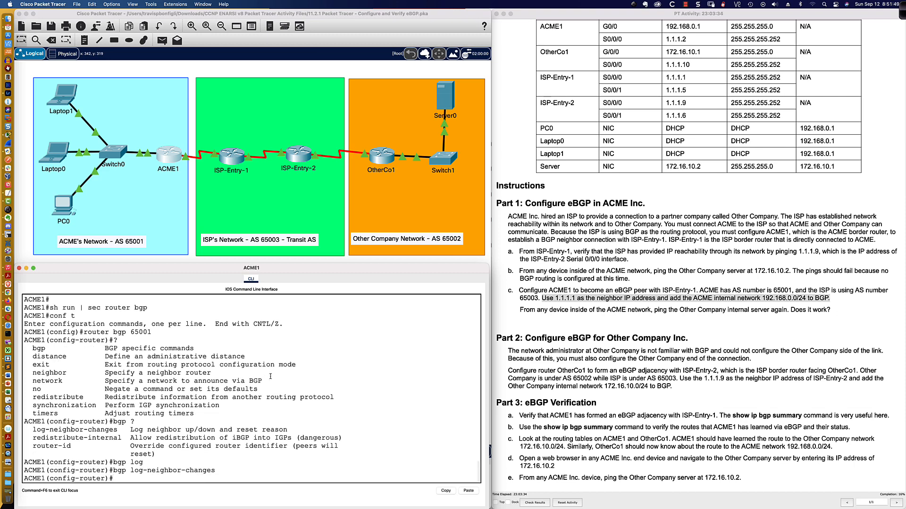
# Step: Review ACME1's earlier interface output and set its BGP router ID to 1.1.1.2
pyautogui.write('bgp')
pyautogui.press('Tab')
pyautogui.write('r')
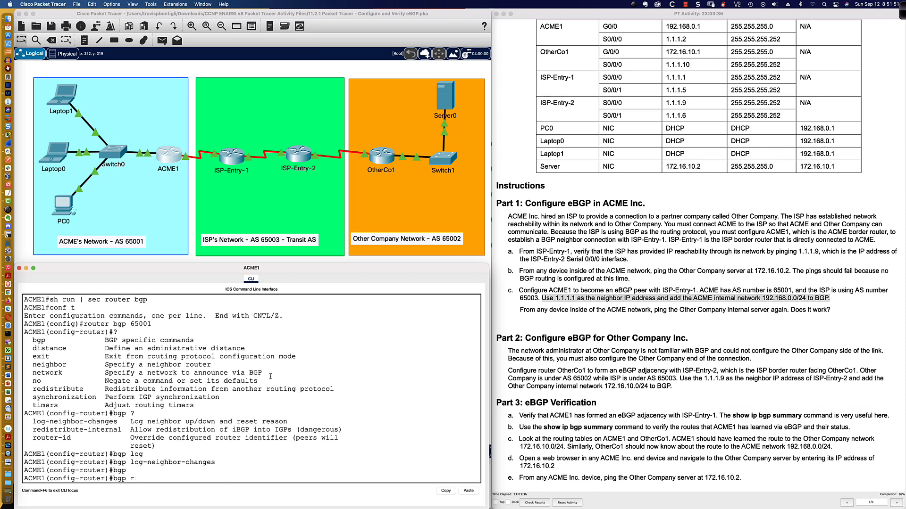
pyautogui.press('Tab')
pyautogui.write('ou')
pyautogui.press('Tab')
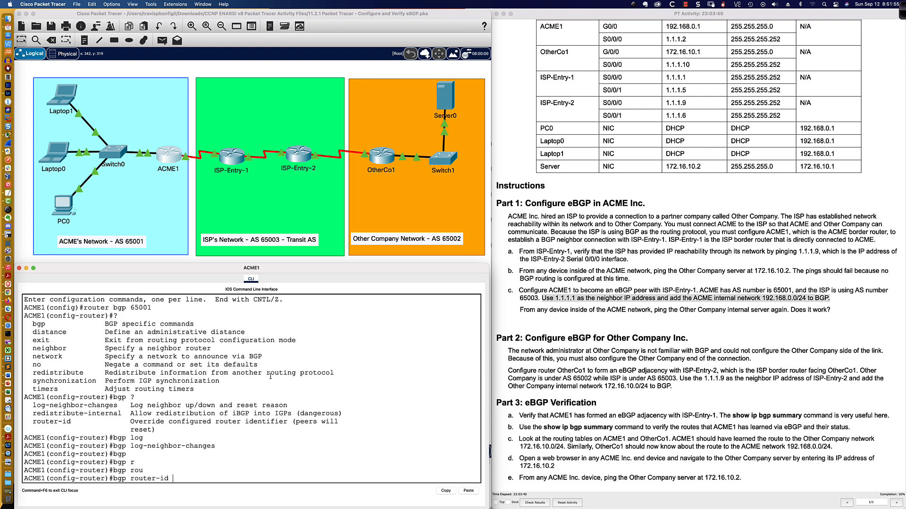
pyautogui.scroll(6, 187, 343)
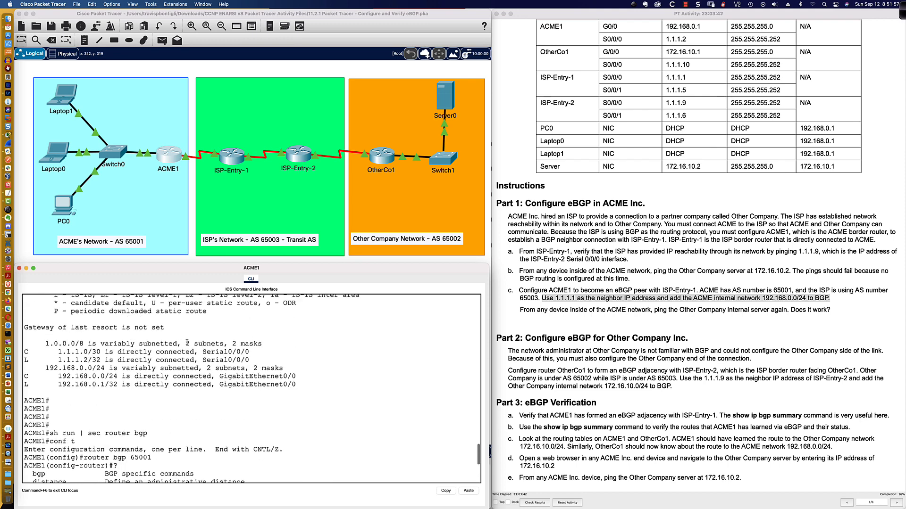
pyautogui.scroll(6, 186, 342)
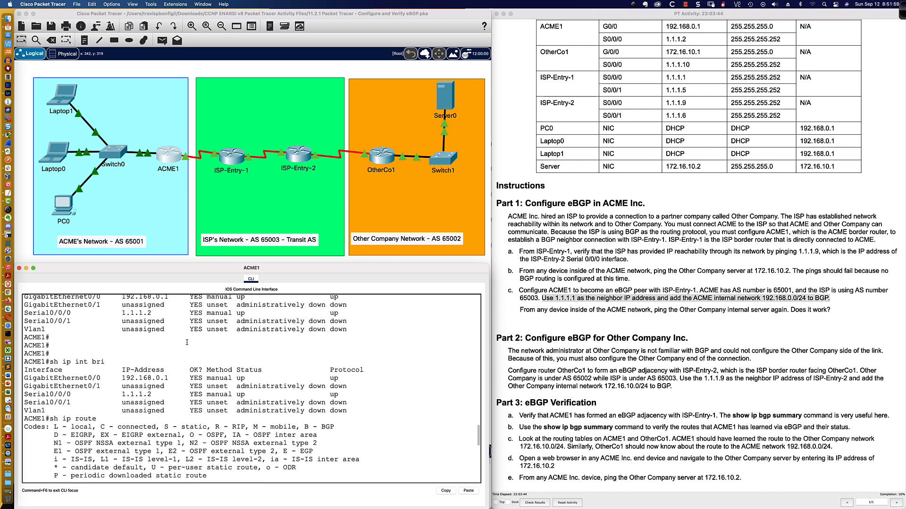
pyautogui.scroll(-2, 187, 342)
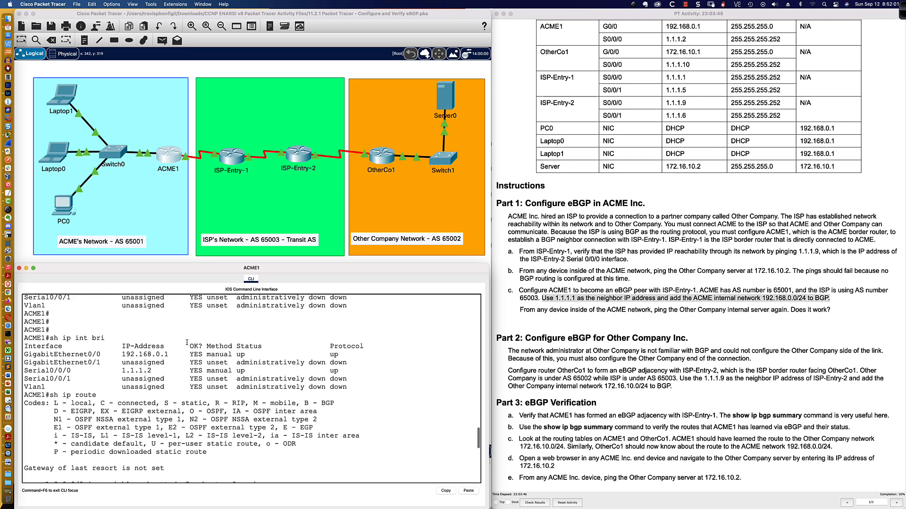
pyautogui.scroll(-1, 187, 343)
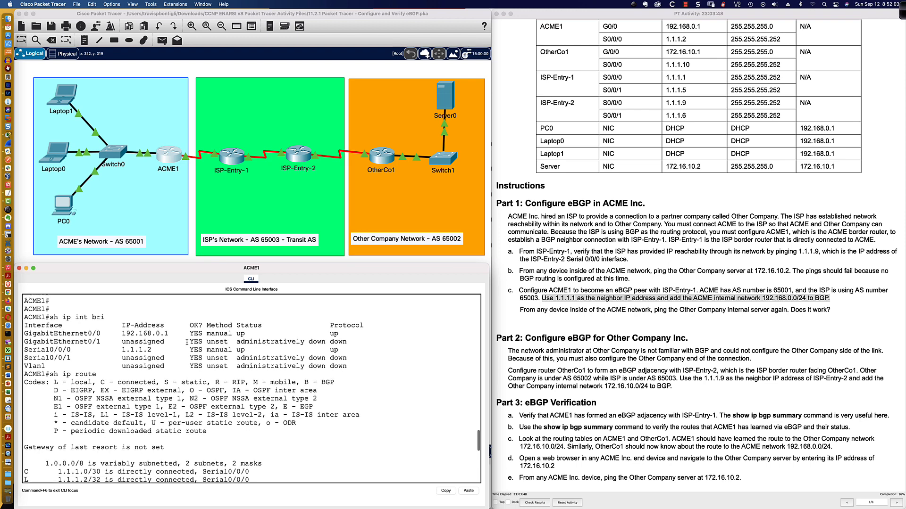
pyautogui.scroll(-10, 186, 342)
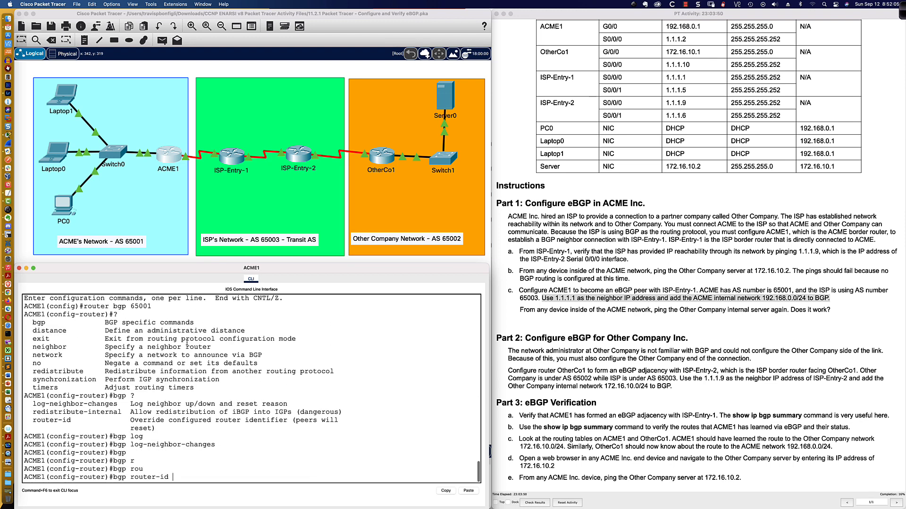
pyautogui.scroll(10, 268, 474)
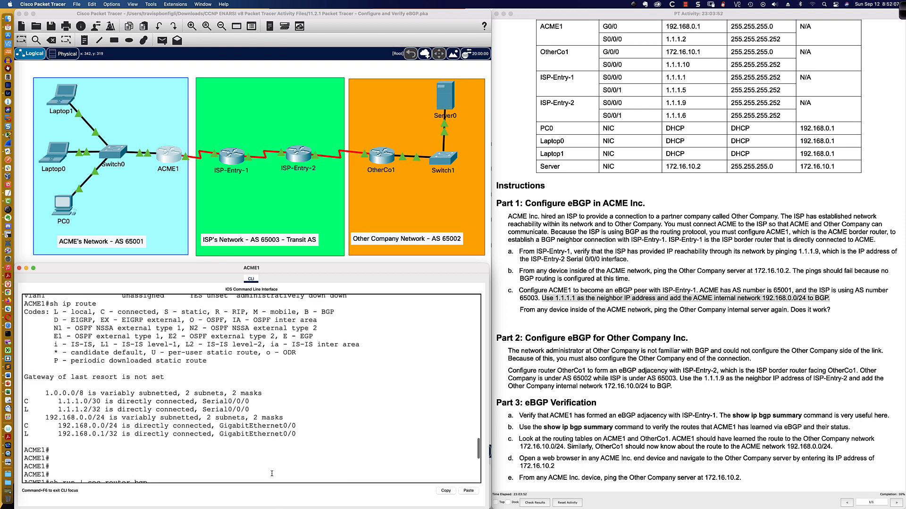
pyautogui.scroll(-10, 276, 474)
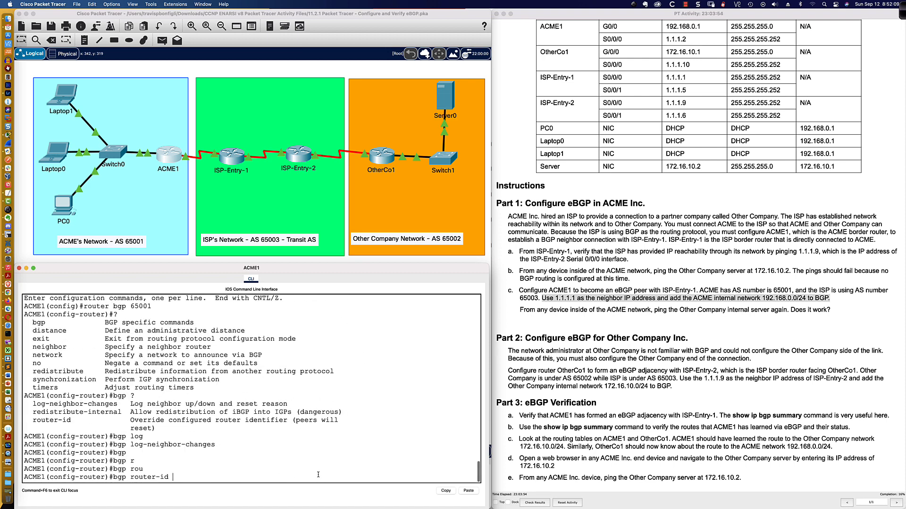
pyautogui.write('1.1.2')
pyautogui.press('Return')
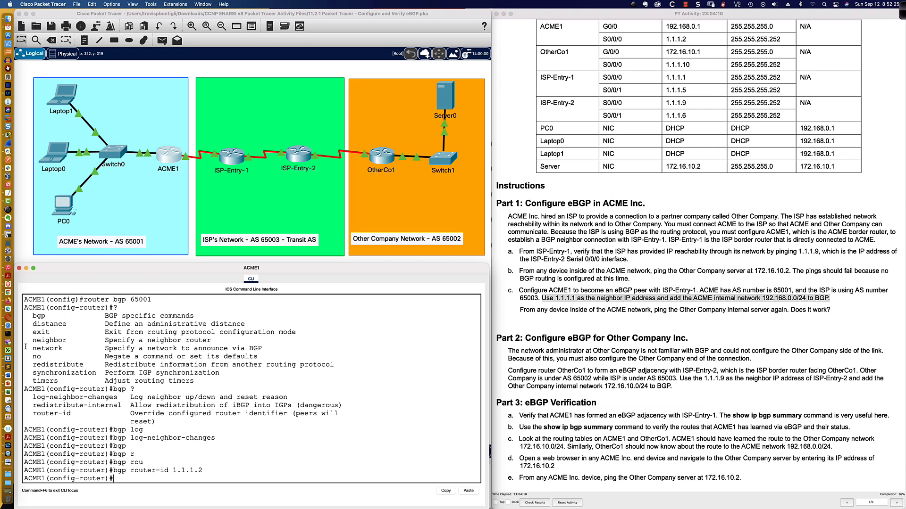
# Step: Define ISP-Entry-1 as ACME1's eBGP neighbor with neighbor 1.1.1.1 remote-as 65003
pyautogui.moveTo(31, 340); pyautogui.dragTo(211, 340)
pyautogui.write('neigh')
pyautogui.press('Tab')
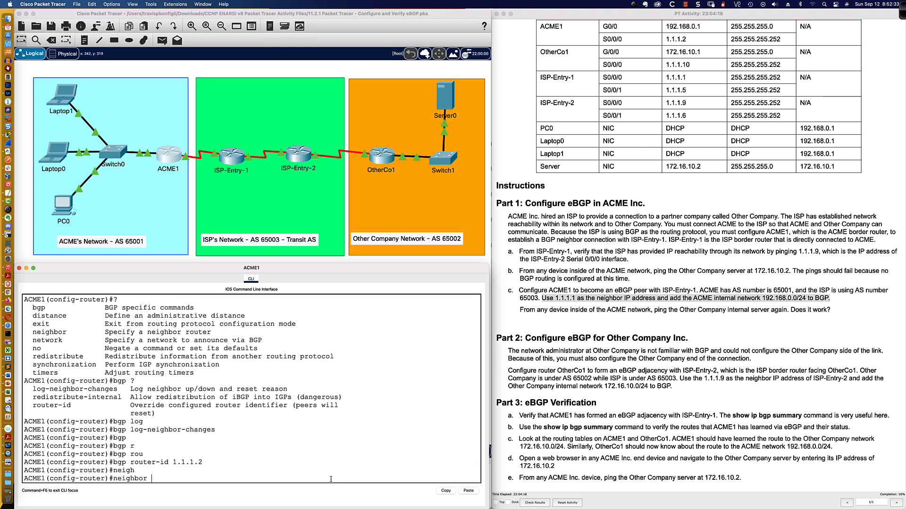
pyautogui.write('1.1.1.1 ?')
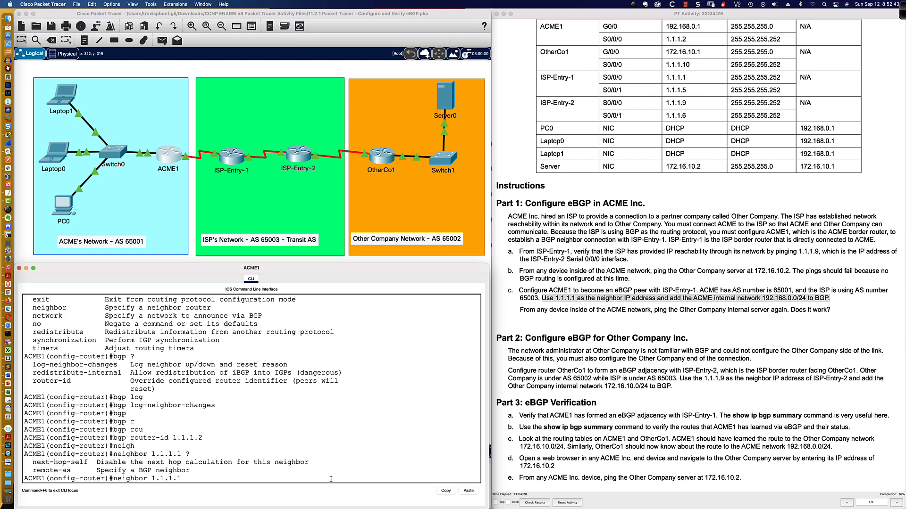
pyautogui.write('remot')
pyautogui.press('Tab')
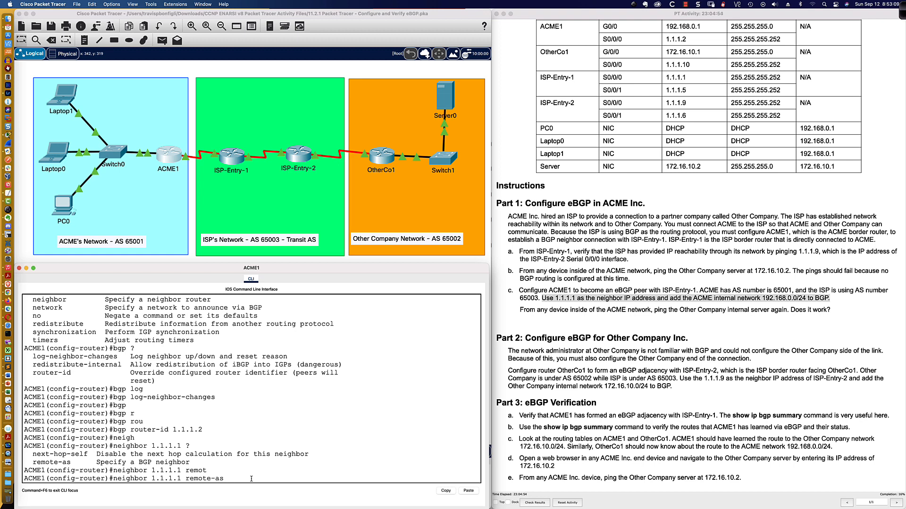
pyautogui.write('65003')
pyautogui.press('Return')
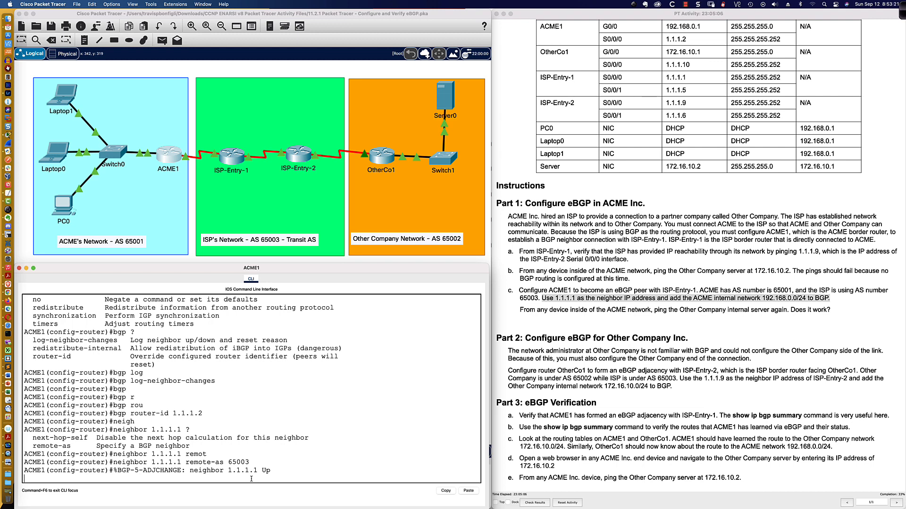
# Step: Leave ACME1's configuration mode with end and save the running configuration with wri mem
pyautogui.press('Return')
pyautogui.press('Return')
pyautogui.press('Return')
pyautogui.press('Return')
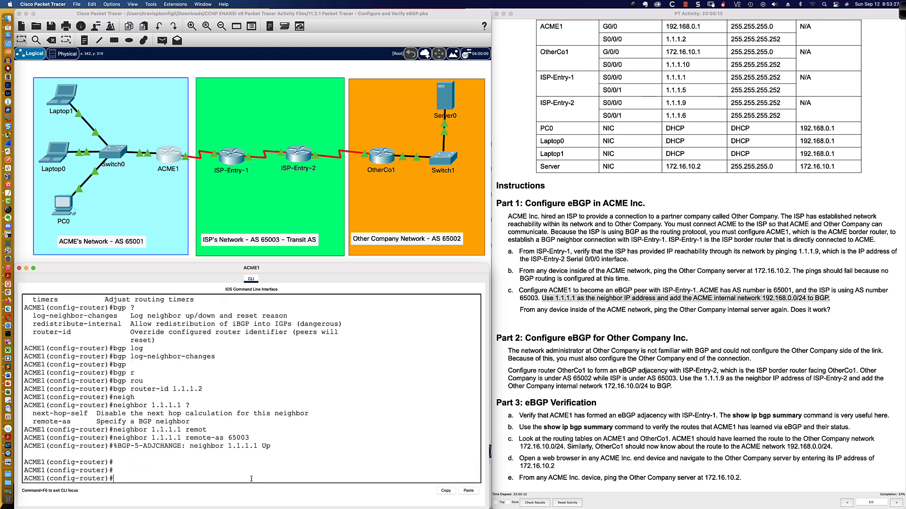
pyautogui.write('end')
pyautogui.press('Return')
pyautogui.press('Return')
pyautogui.press('Return')
pyautogui.press('Return')
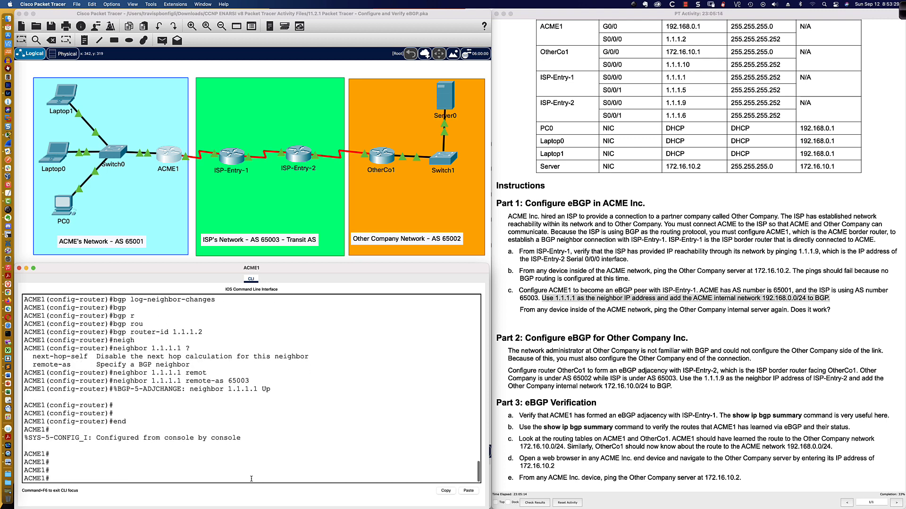
pyautogui.write('wri mem')
pyautogui.press('Return')
# Step: Display ACME1's BGP table with sh ip bgp and highlight the 1.1.1.4/30 and 1.1.1.8/30 entries
pyautogui.press('Return')
pyautogui.press('Return')
pyautogui.press('Return')
pyautogui.write('sh ip bgp')
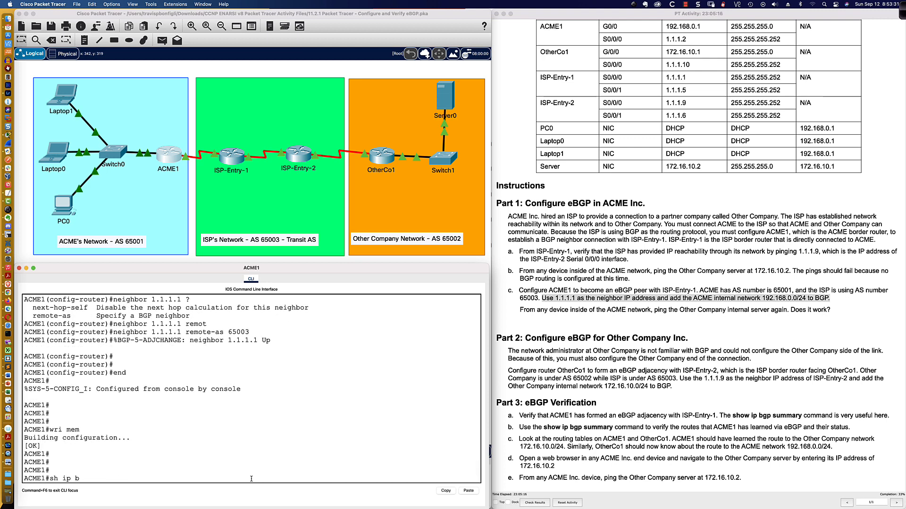
pyautogui.press('Return')
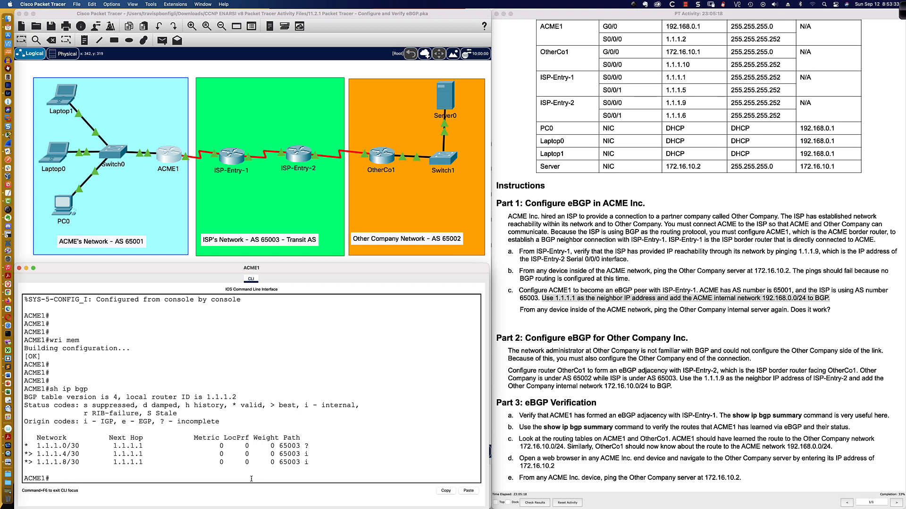
pyautogui.scroll(1, 111, 435)
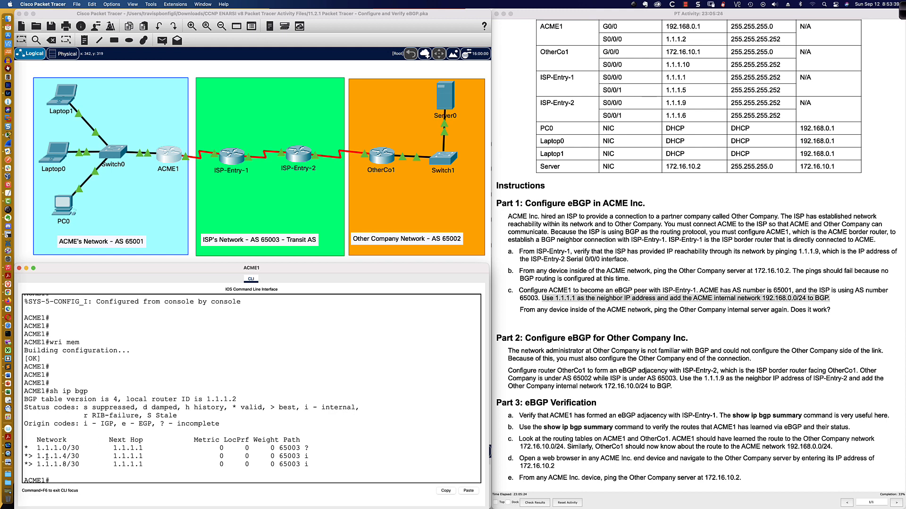
pyautogui.moveTo(25, 456); pyautogui.dragTo(79, 456)
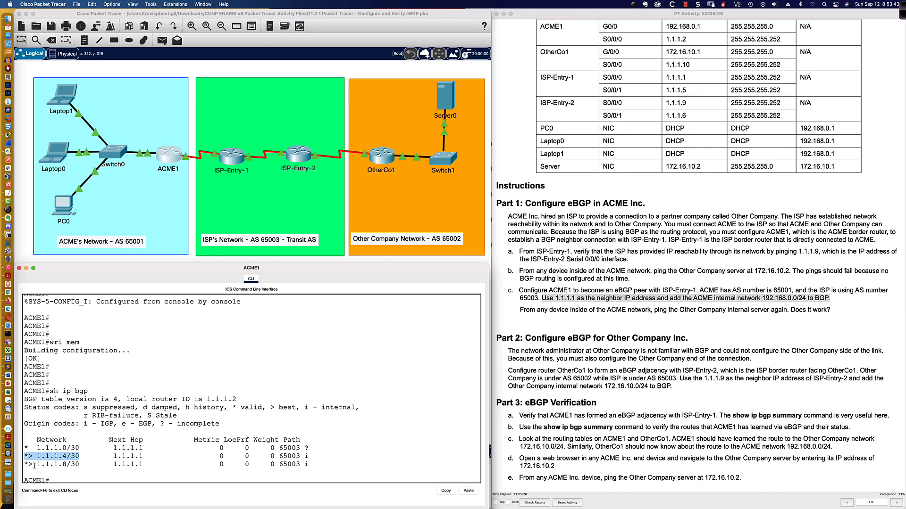
pyautogui.moveTo(25, 464); pyautogui.dragTo(78, 464)
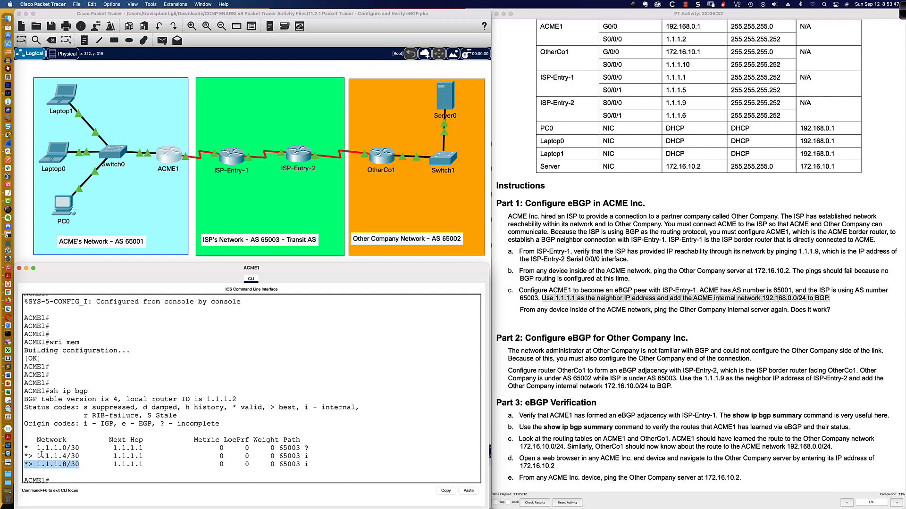
pyautogui.moveTo(26, 448); pyautogui.dragTo(27, 456)
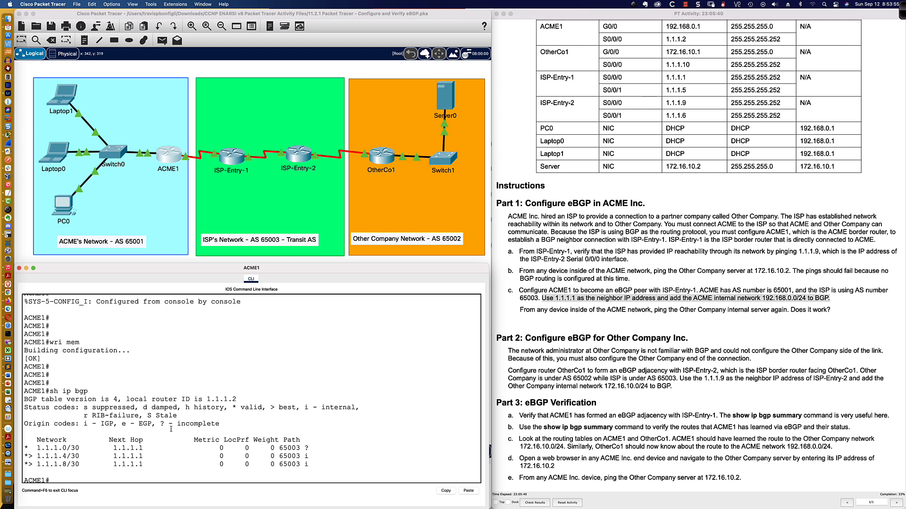
# Step: Highlight the valid status code, the 1.1.1.0/30 entry's next hop and marker, and all the routes in the BGP table
pyautogui.moveTo(232, 407); pyautogui.dragTo(261, 407)
pyautogui.moveTo(115, 449); pyautogui.dragTo(142, 448)
pyautogui.moveTo(25, 448); pyautogui.dragTo(29, 448)
pyautogui.moveTo(25, 448); pyautogui.dragTo(306, 464)
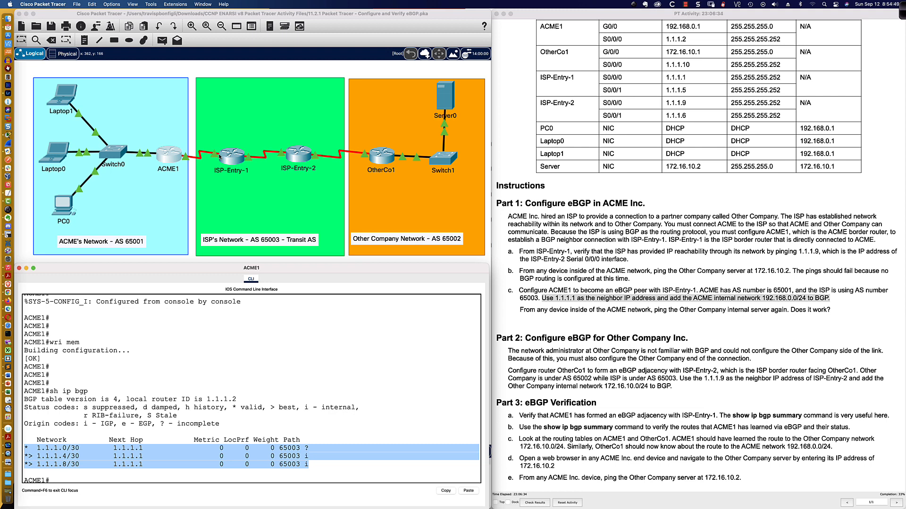
# Step: Highlight the 1.1.1.0/30 marker, the best status code and the 1.1.1.4/30 and 1.1.1.8/30 entries in ACME1's BGP output
pyautogui.click(113, 448)
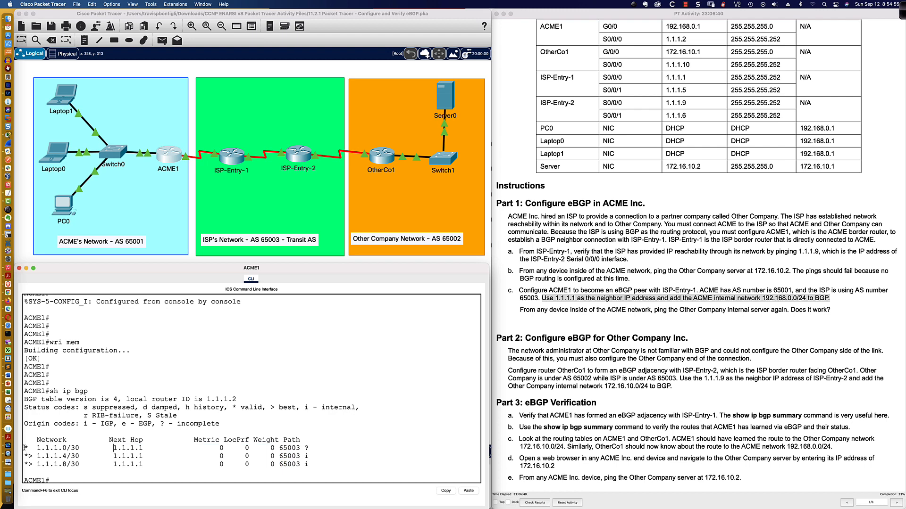
pyautogui.moveTo(24, 448); pyautogui.dragTo(30, 448)
pyautogui.click(29, 449)
pyautogui.moveTo(23, 456); pyautogui.dragTo(325, 466)
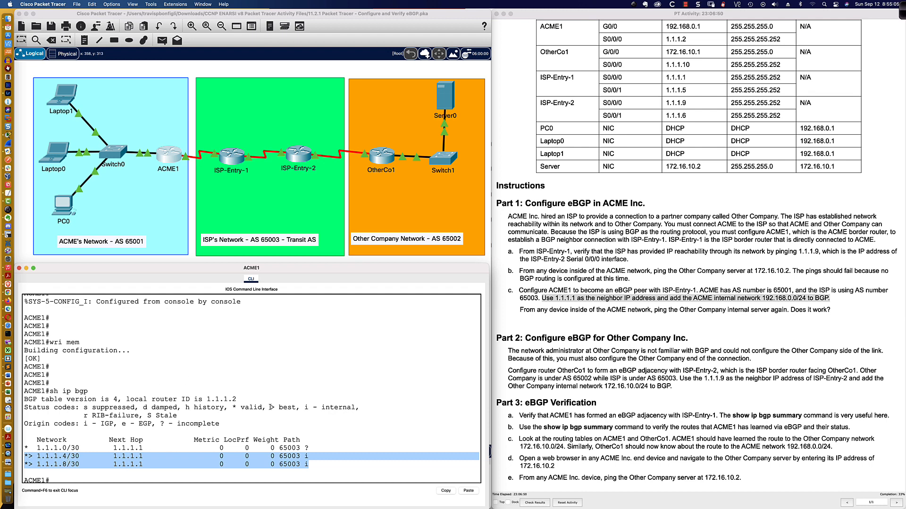
pyautogui.moveTo(271, 408); pyautogui.dragTo(295, 408)
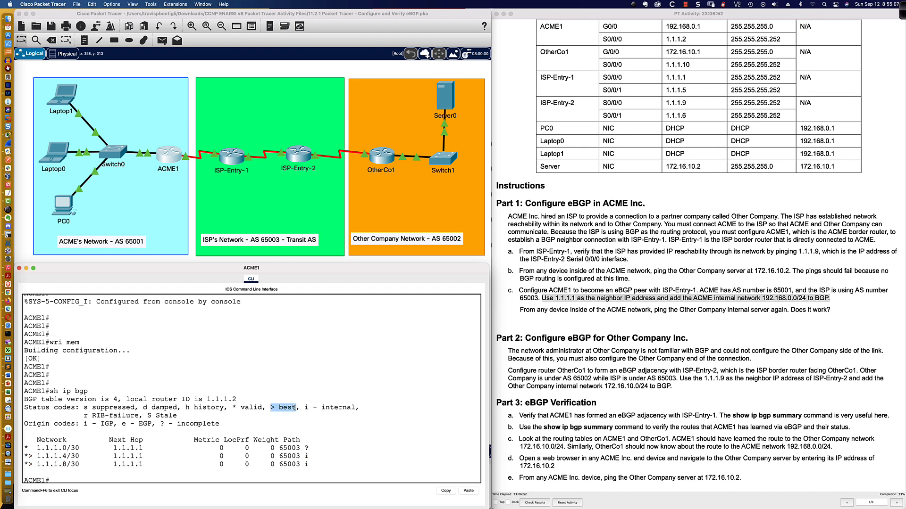
pyautogui.click(27, 456)
pyautogui.moveTo(27, 456); pyautogui.dragTo(311, 465)
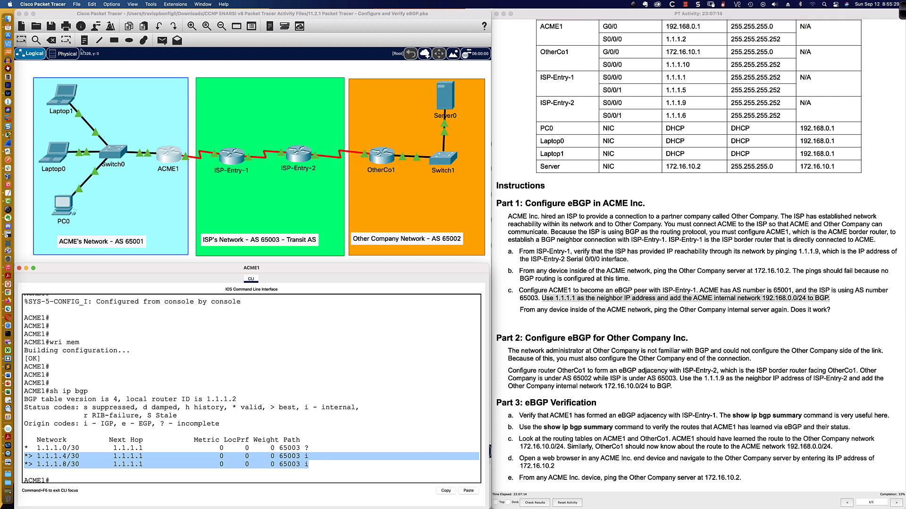
# Step: Annotate the topology with red pen strokes linking ACME1, ISP-Entry-1 and ISP-Entry-2, underline the three routers, and clear the annotations
pyautogui.hotkey('ctrl', 'shift', 'a')
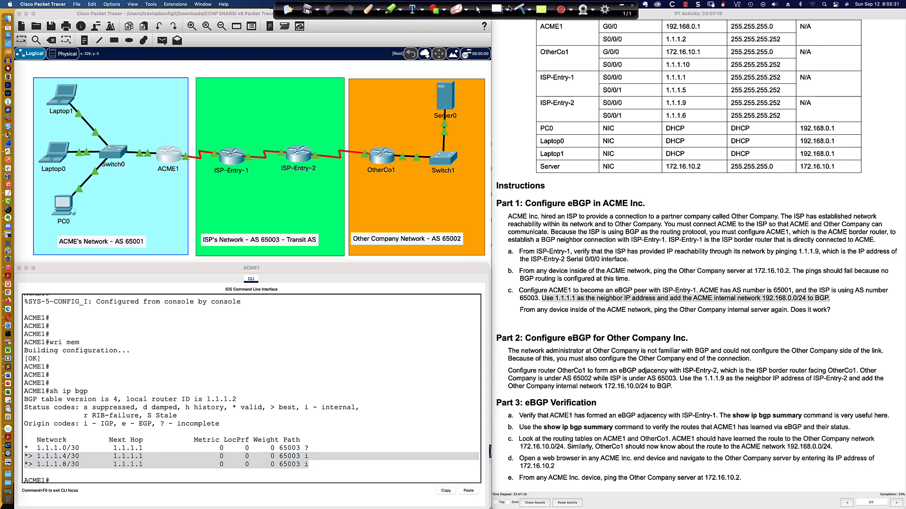
pyautogui.click(367, 11)
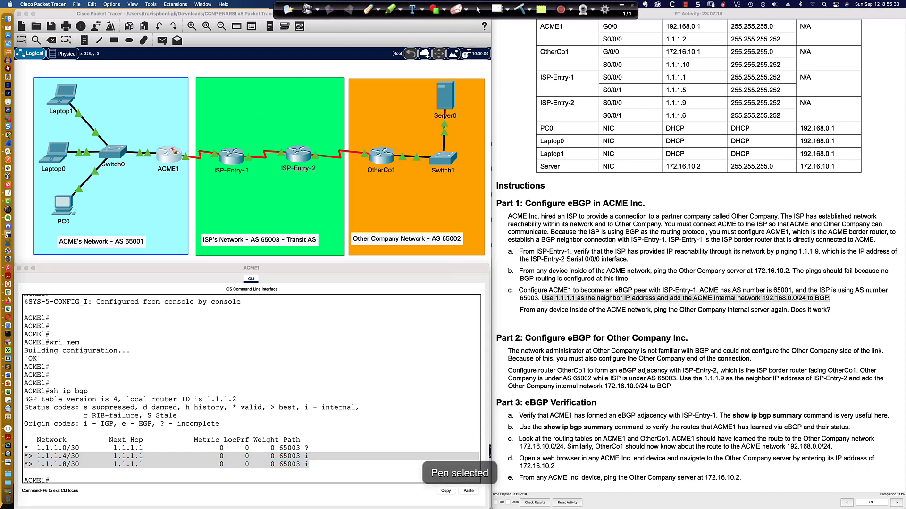
pyautogui.moveTo(172, 148)
pyautogui.mouseDown()
pyautogui.moveTo(175, 112)
pyautogui.moveTo(195, 77)
pyautogui.moveTo(184, 89)
pyautogui.moveTo(202, 75)
pyautogui.moveTo(285, 79)
pyautogui.moveTo(274, 72)
pyautogui.moveTo(230, 152)
pyautogui.mouseUp()
pyautogui.moveTo(286, 88); pyautogui.dragTo(300, 150)
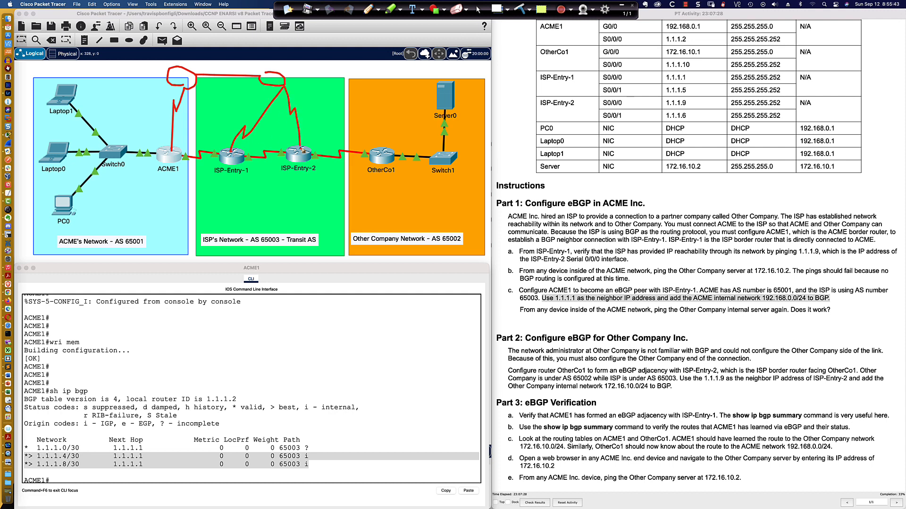
pyautogui.moveTo(154, 172); pyautogui.dragTo(333, 177)
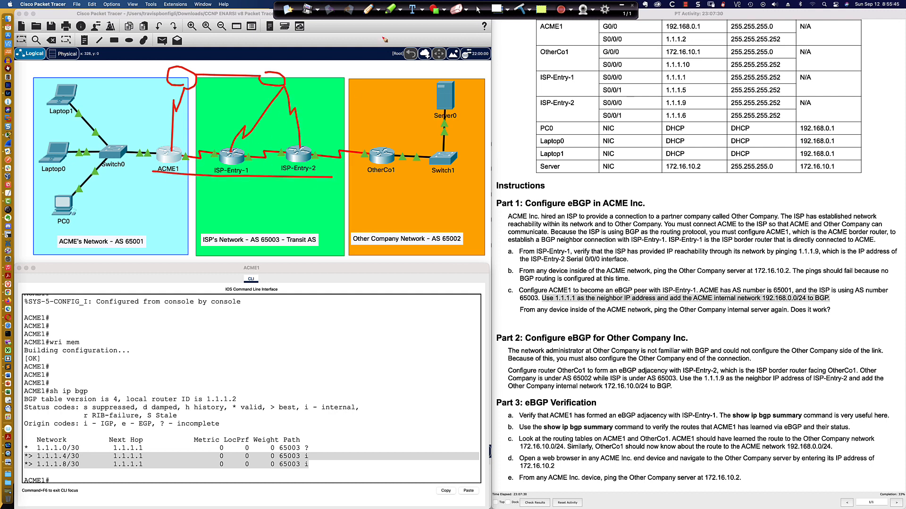
pyautogui.press('BackSpace')
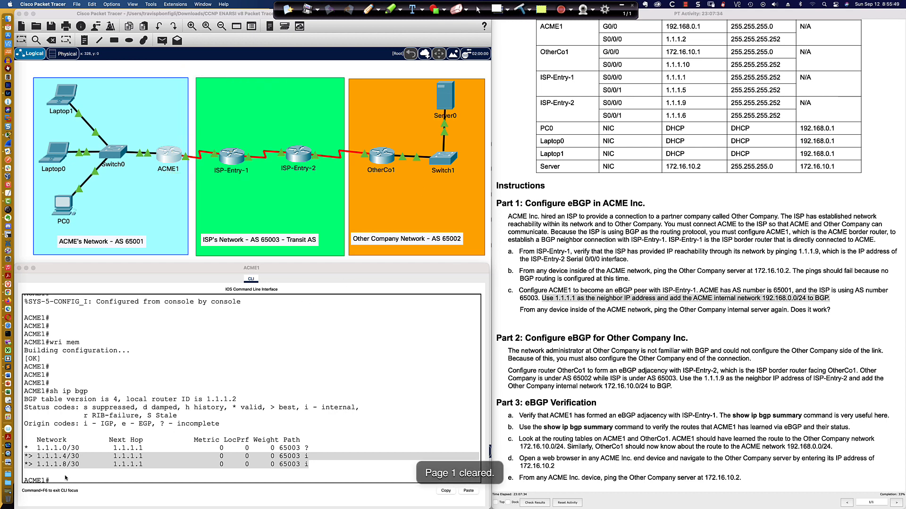
# Step: Highlight the 1.1.1.4/30 and 1.1.1.8/30 rows again, the best marker beside 1.1.1.4/30, and the 1.1.1.0/30 network
pyautogui.click(41, 464)
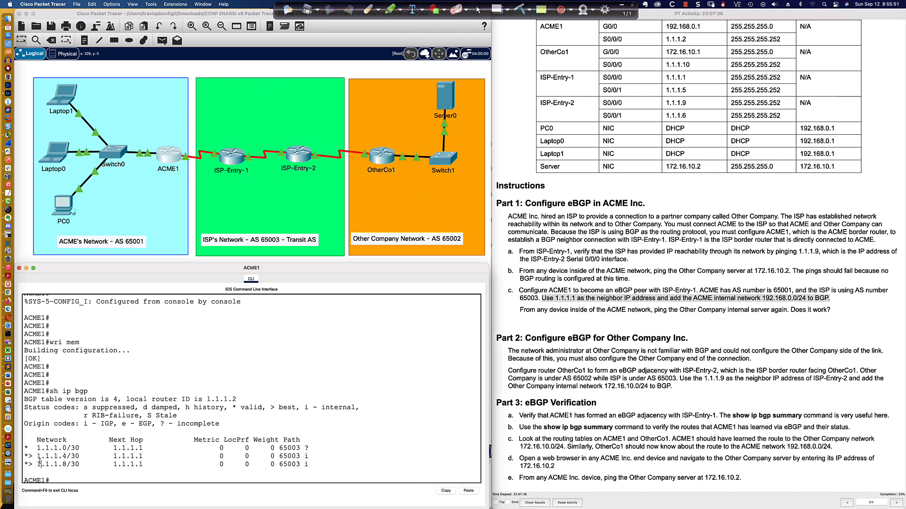
pyautogui.moveTo(24, 456); pyautogui.dragTo(311, 464)
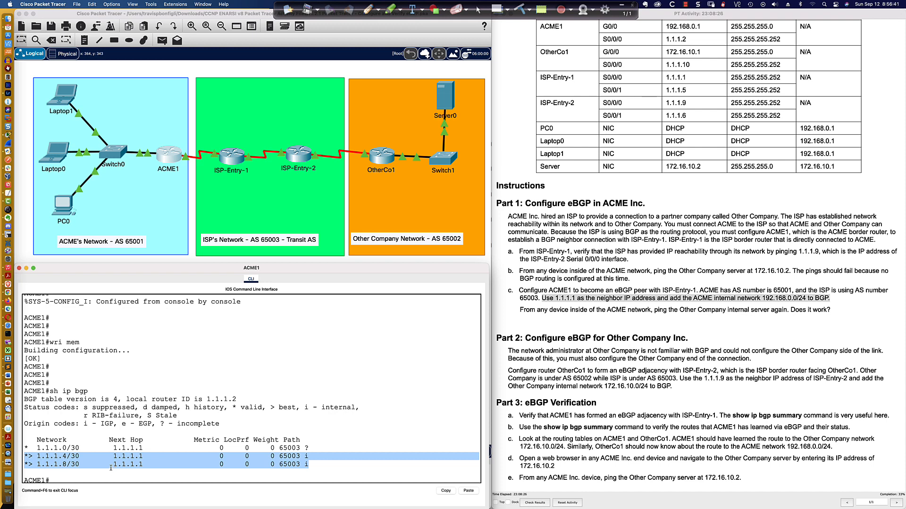
pyautogui.click(29, 456)
pyautogui.moveTo(28, 457); pyautogui.dragTo(32, 457)
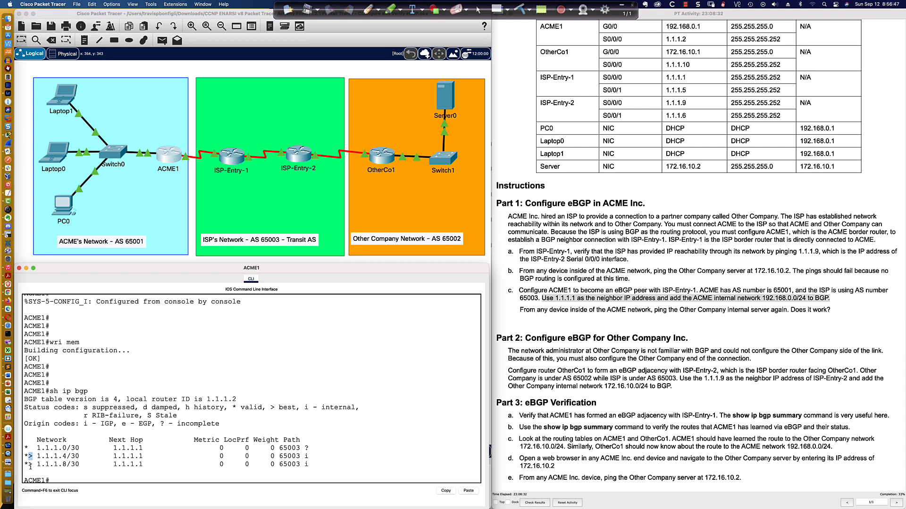
pyautogui.moveTo(30, 449); pyautogui.dragTo(34, 448)
pyautogui.moveTo(37, 449); pyautogui.dragTo(79, 449)
# Step: Display ACME1's routing table with sh ip route and highlight the 1.1.1.0/30 entry in both the BGP and routing tables
pyautogui.click(384, 464)
pyautogui.write('sh ip route')
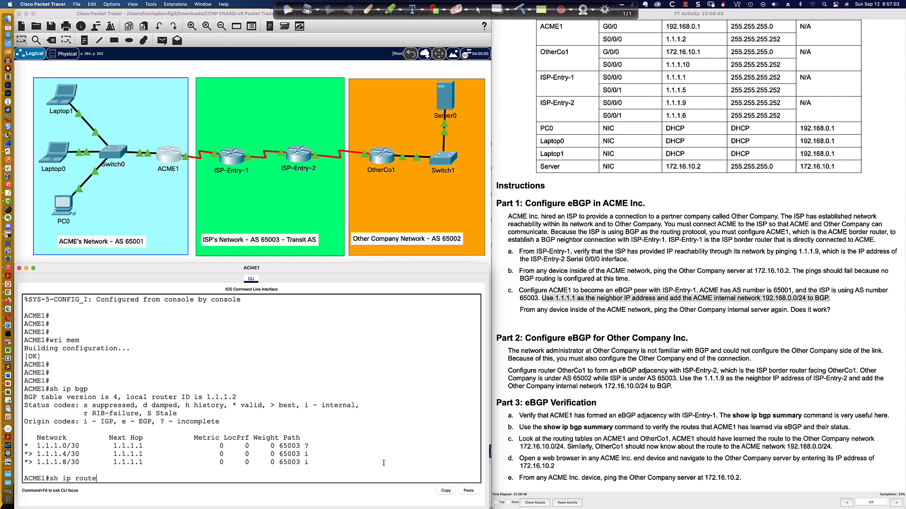
pyautogui.press('Return')
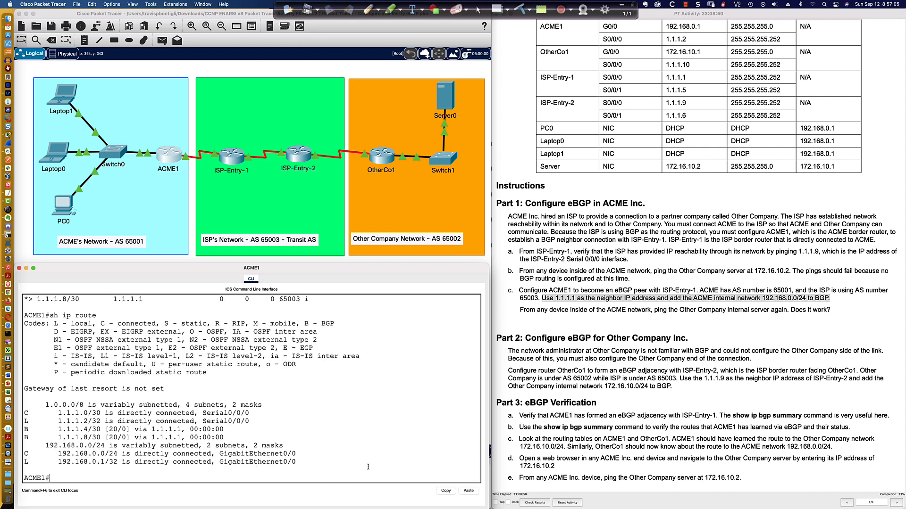
pyautogui.scroll(3, 137, 362)
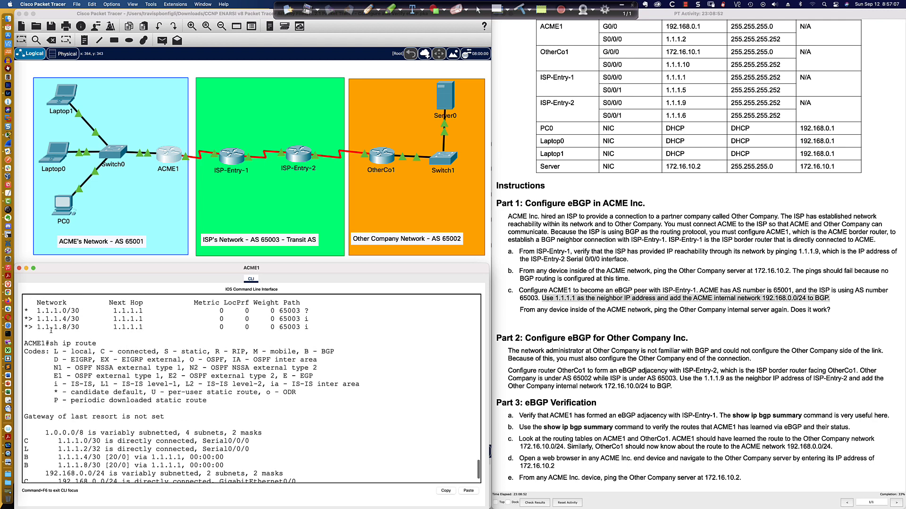
pyautogui.moveTo(23, 310); pyautogui.dragTo(310, 312)
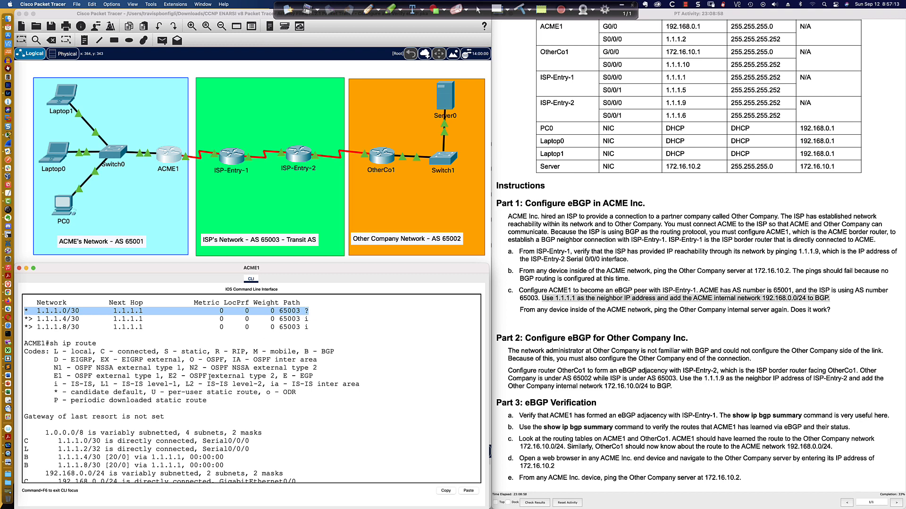
pyautogui.moveTo(24, 441); pyautogui.dragTo(250, 441)
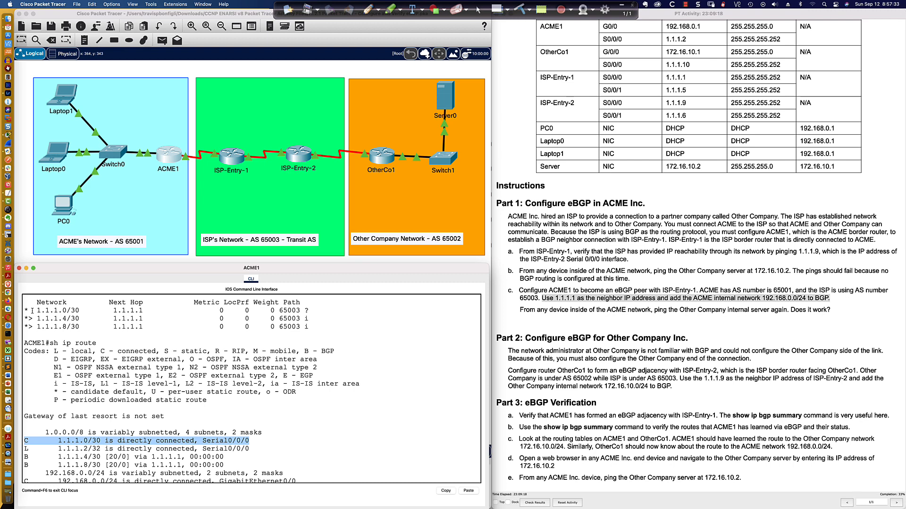
# Step: Compare the directly connected 1.1.1.0/30 route with its BGP table entry, highlighting each in ACME1's output
pyautogui.scroll(-3, 54, 370)
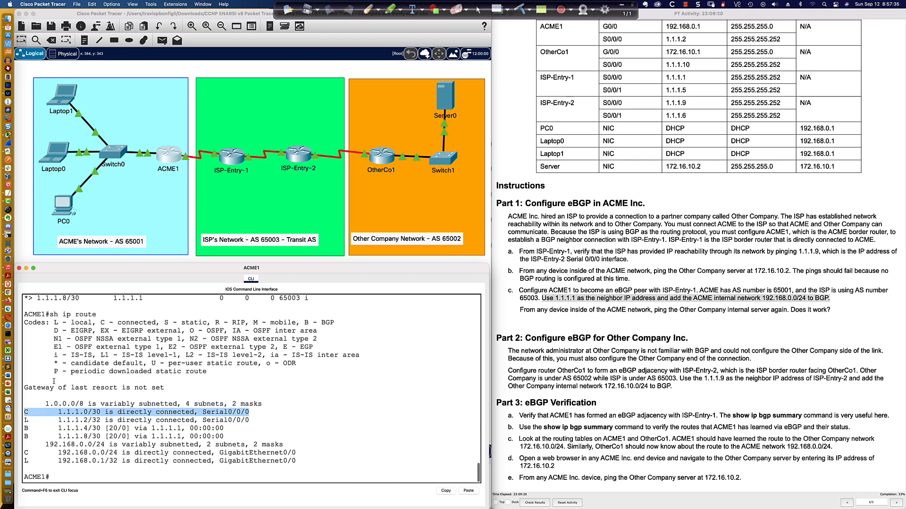
pyautogui.moveTo(26, 412); pyautogui.dragTo(253, 414)
pyautogui.scroll(5, 253, 414)
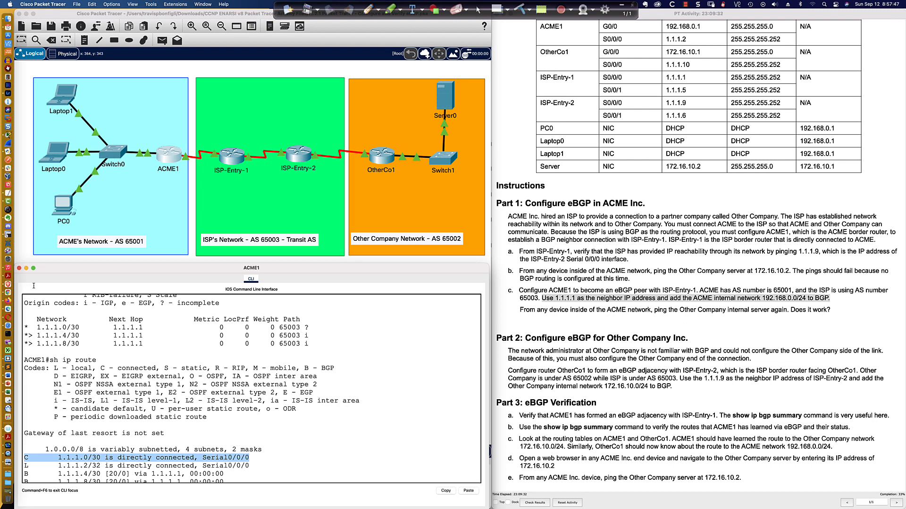
pyautogui.moveTo(26, 328); pyautogui.dragTo(91, 329)
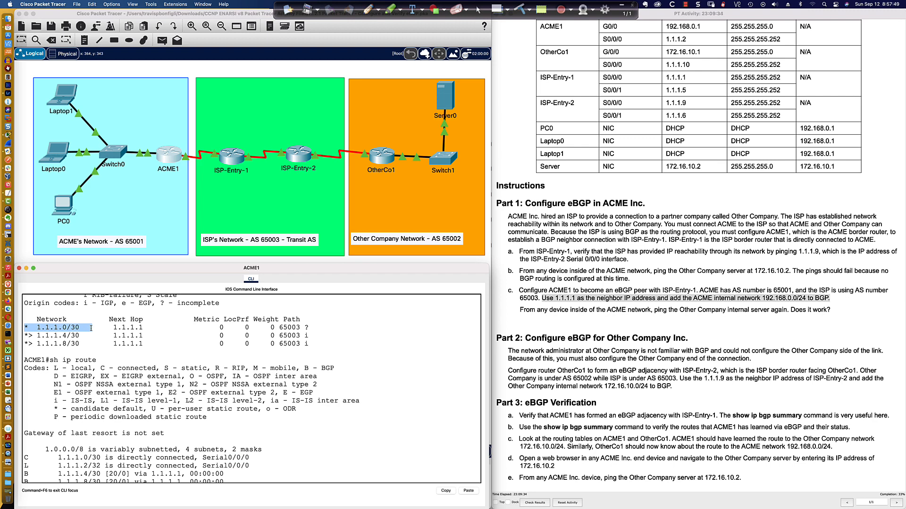
pyautogui.click(285, 351)
pyautogui.scroll(-3, 286, 351)
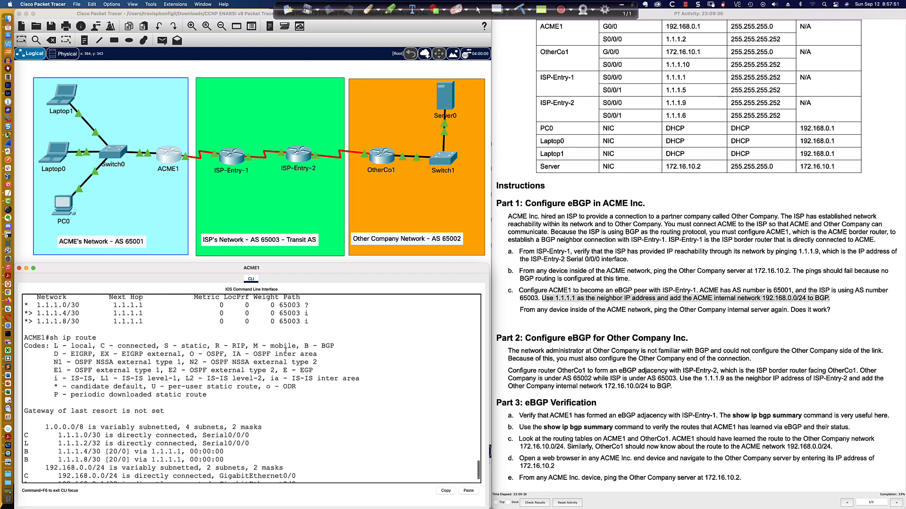
pyautogui.scroll(-2, 285, 351)
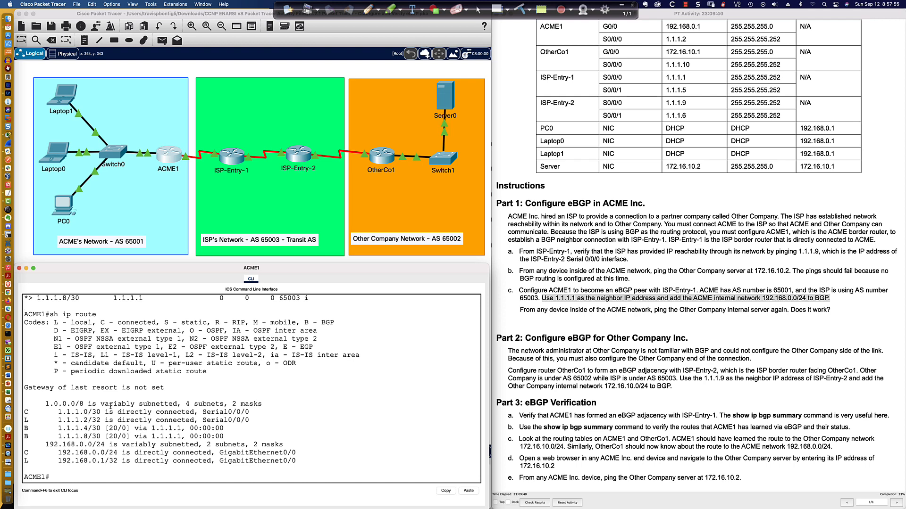
pyautogui.scroll(3, 110, 406)
pyautogui.moveTo(24, 316); pyautogui.dragTo(281, 319)
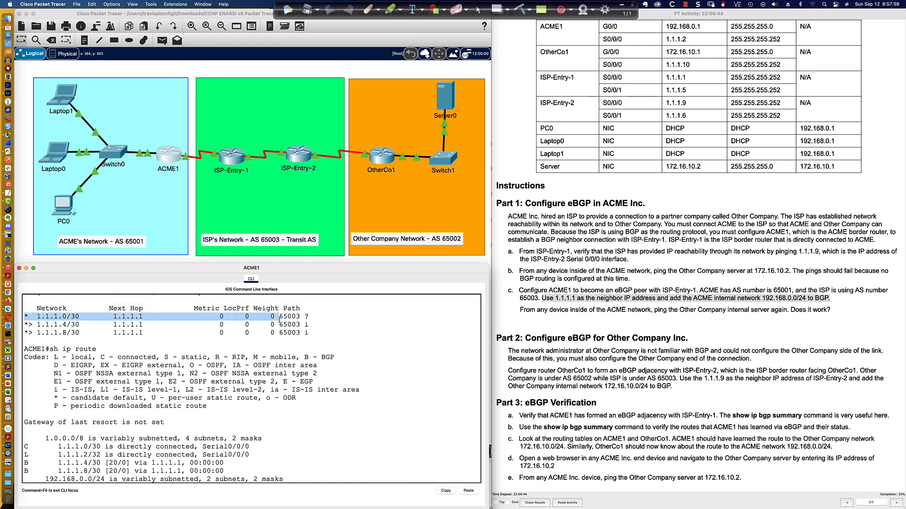
pyautogui.moveTo(308, 316); pyautogui.dragTo(24, 318)
pyautogui.scroll(-3, 280, 416)
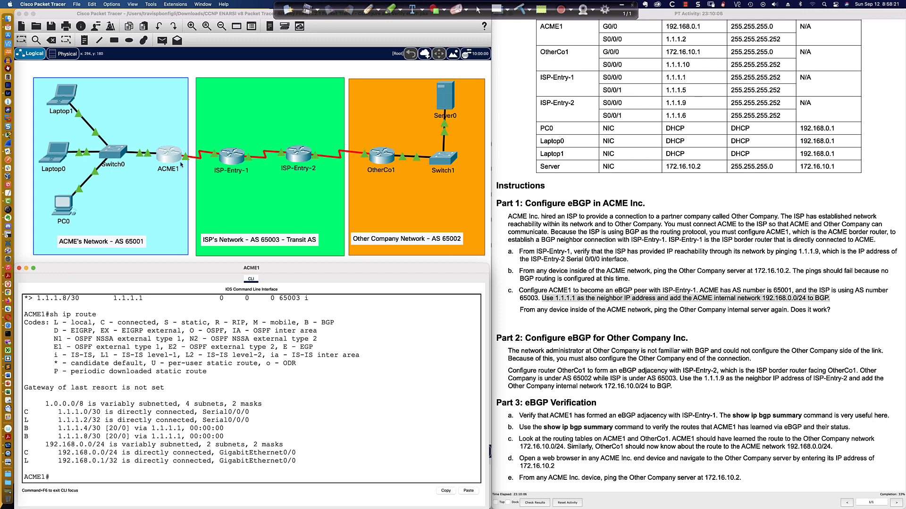
# Step: Repeat ping 172.16.10.2 from PC0 and highlight the gateway of last resort line in ACME1's routing table
pyautogui.click(64, 210)
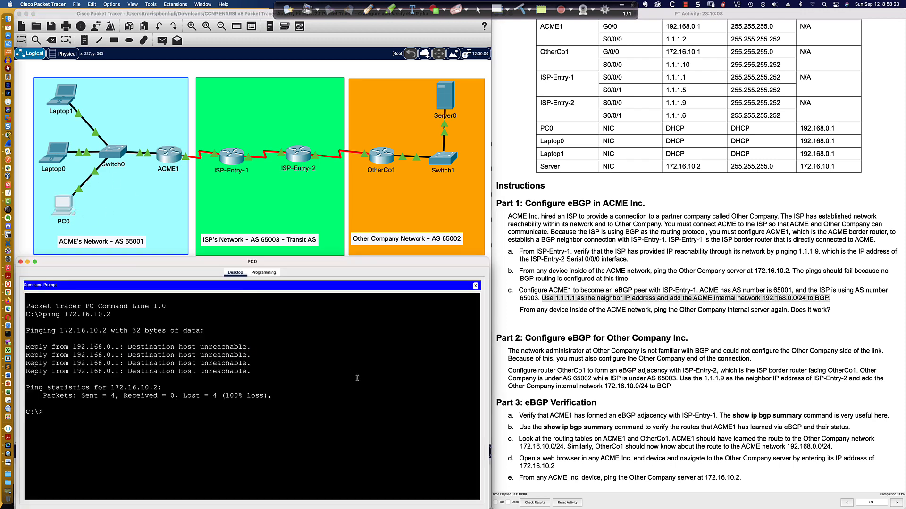
pyautogui.press('Up')
pyautogui.press('Return')
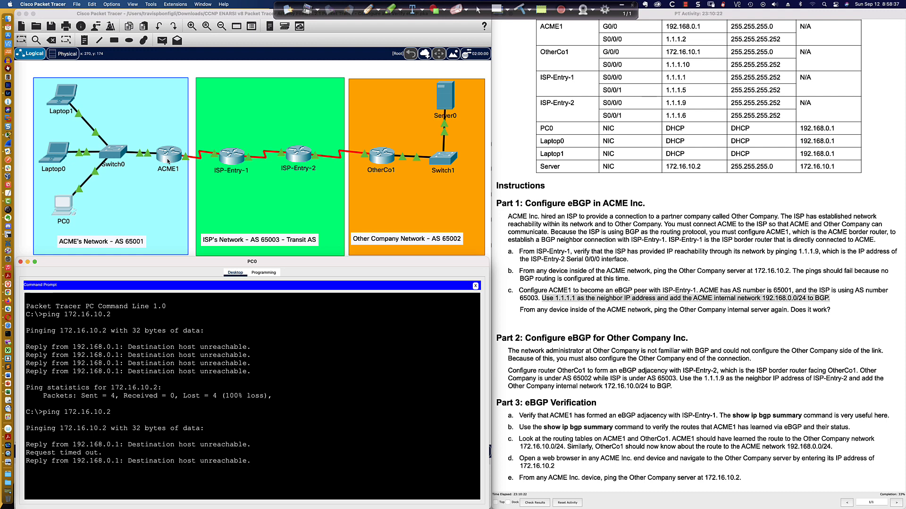
pyautogui.click(168, 161)
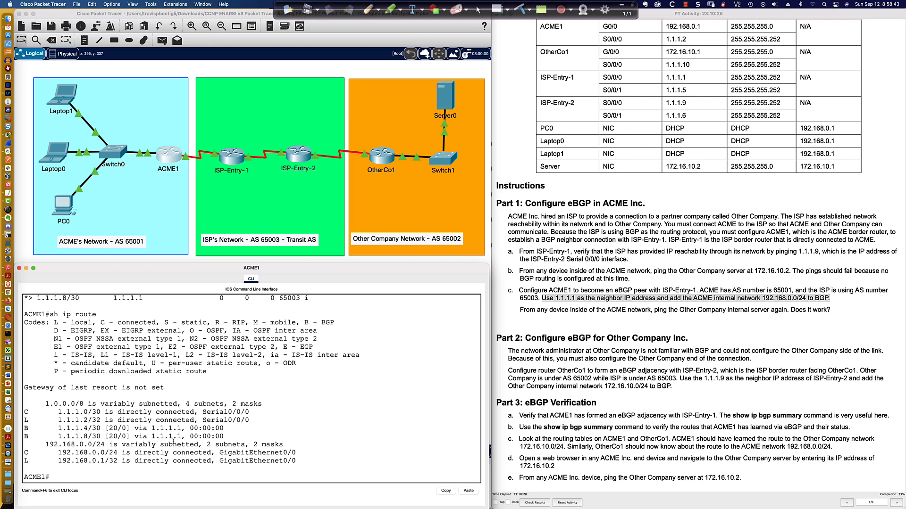
pyautogui.moveTo(165, 388); pyautogui.dragTo(25, 387)
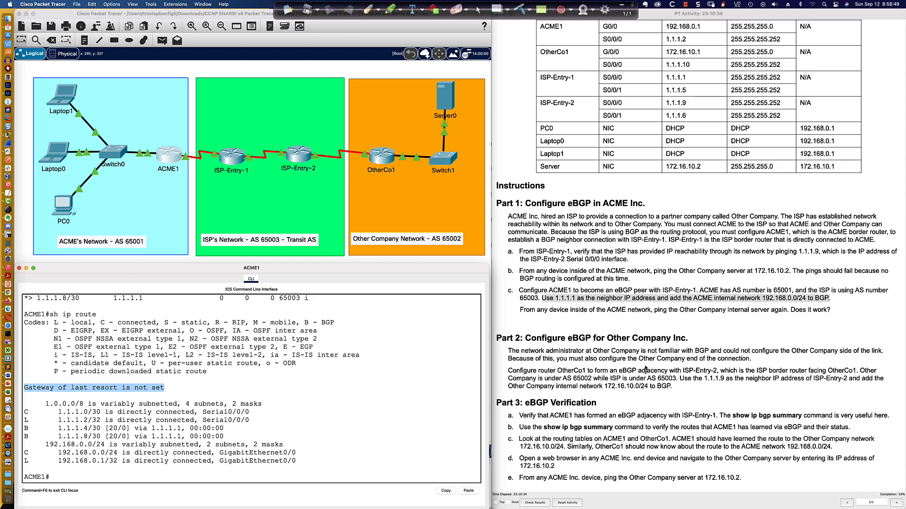
# Step: Open OtherCo1's CLI window and enlarge it to fill the area below the topology
pyautogui.scroll(-2, 637, 363)
pyautogui.scroll(3, 627, 354)
pyautogui.scroll(-1, 614, 344)
pyautogui.click(381, 156)
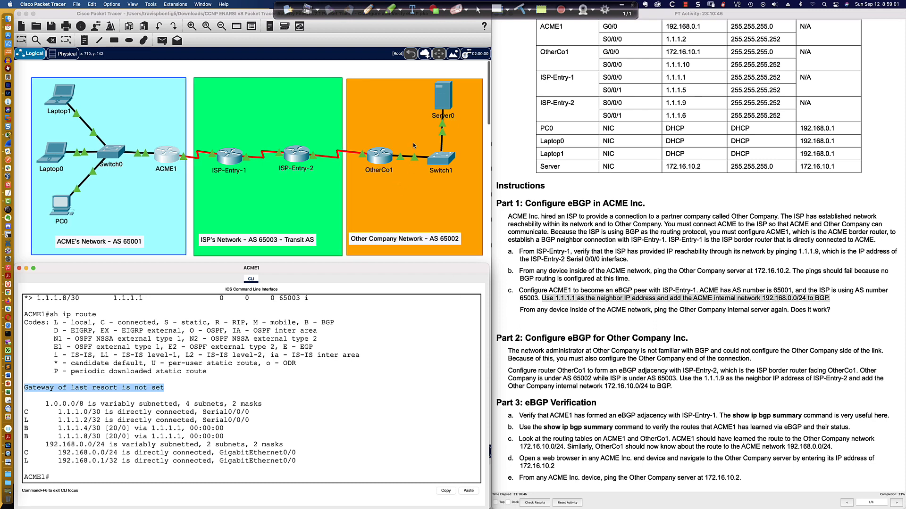
pyautogui.moveTo(421, 144); pyautogui.dragTo(100, 294)
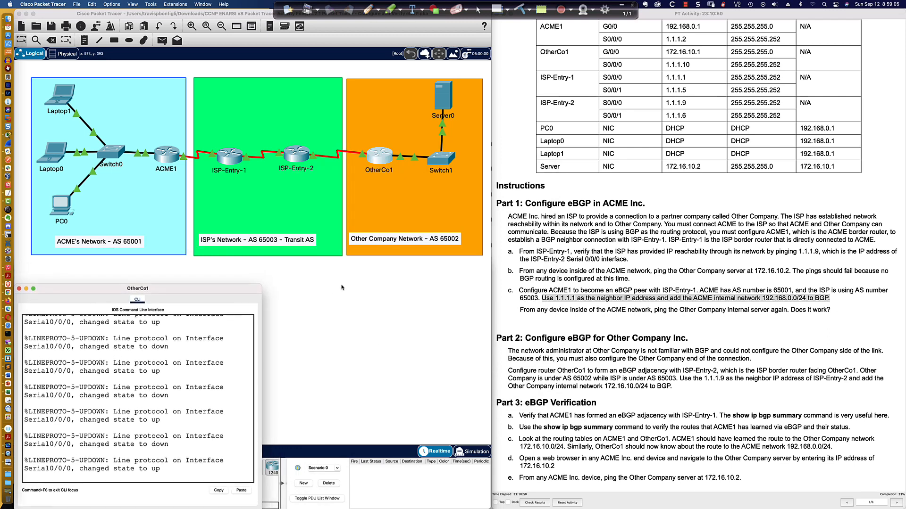
pyautogui.moveTo(262, 285); pyautogui.dragTo(490, 251)
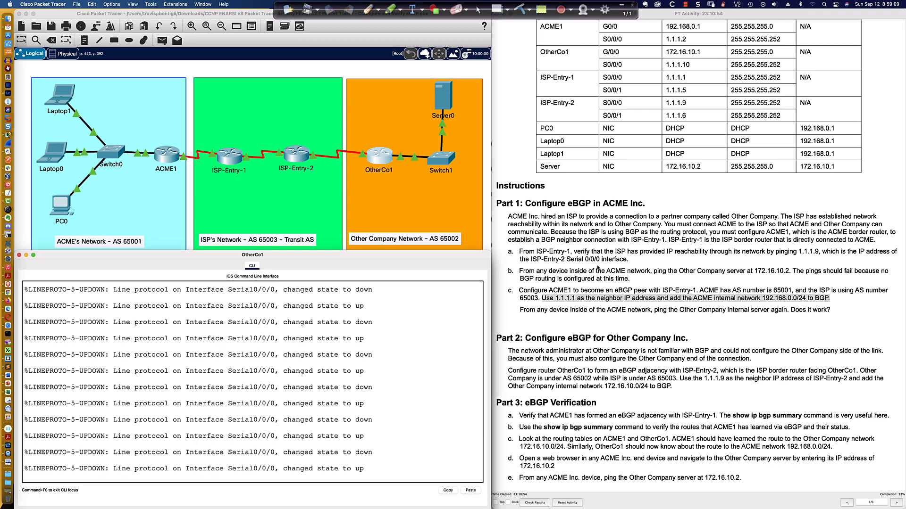
# Step: Highlight the instruction to add the ACME internal network 192.168.0.0/24 to BGP and bring up ACME1's CLI
pyautogui.click(725, 306)
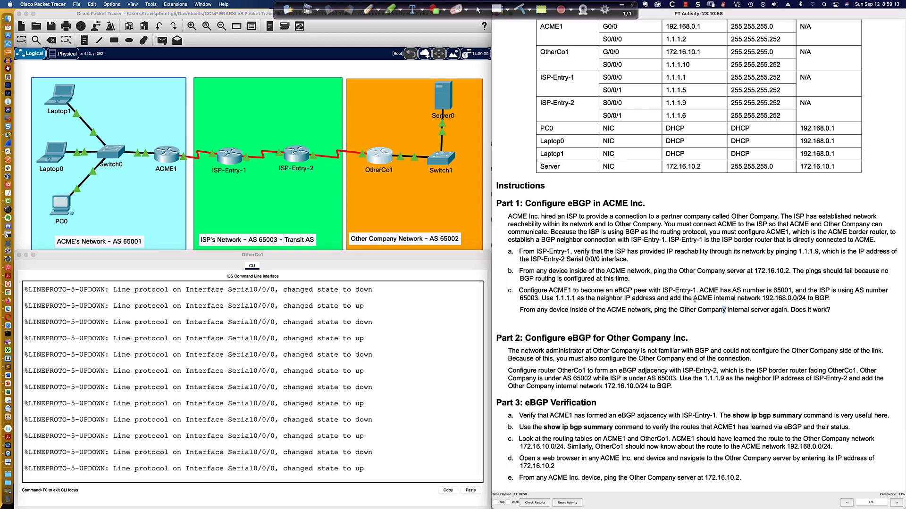
pyautogui.moveTo(669, 298); pyautogui.dragTo(830, 299)
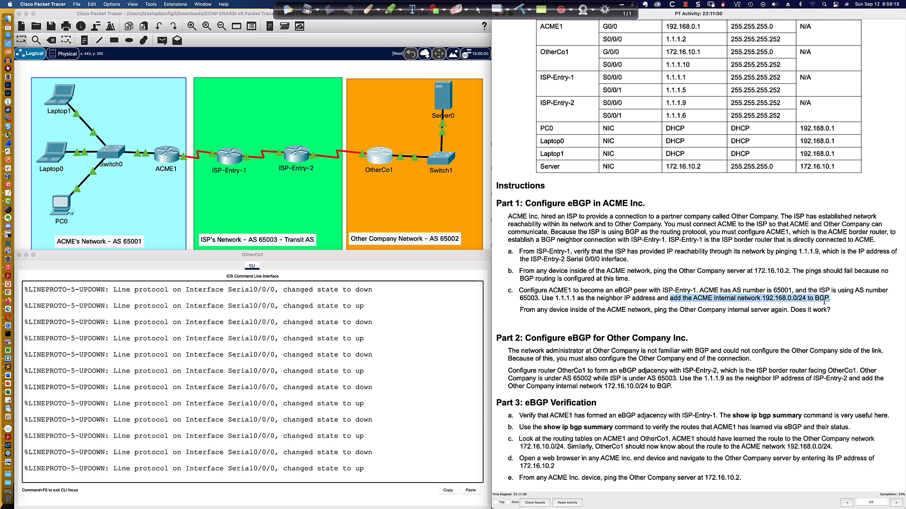
pyautogui.click(170, 162)
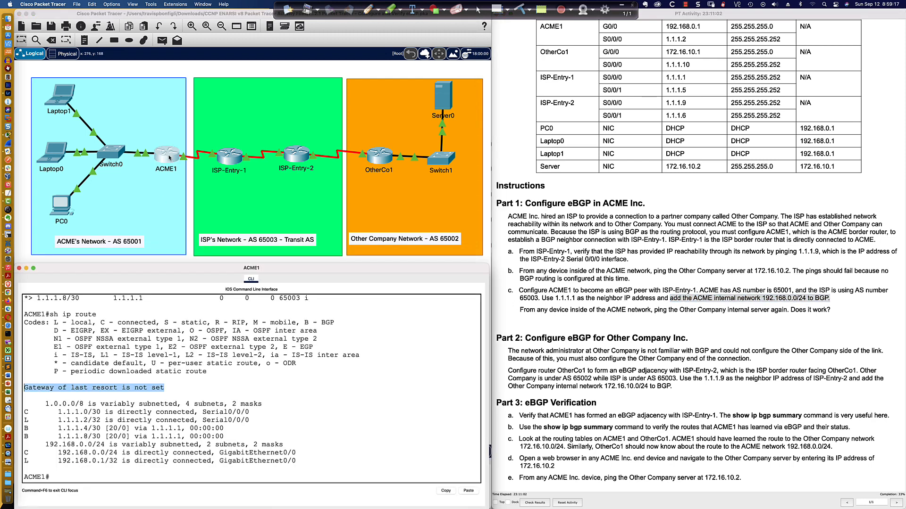
# Step: Enter router configuration mode for BGP AS 65001 on ACME1
pyautogui.click(387, 403)
pyautogui.press('Return')
pyautogui.press('Return')
pyautogui.press('Return')
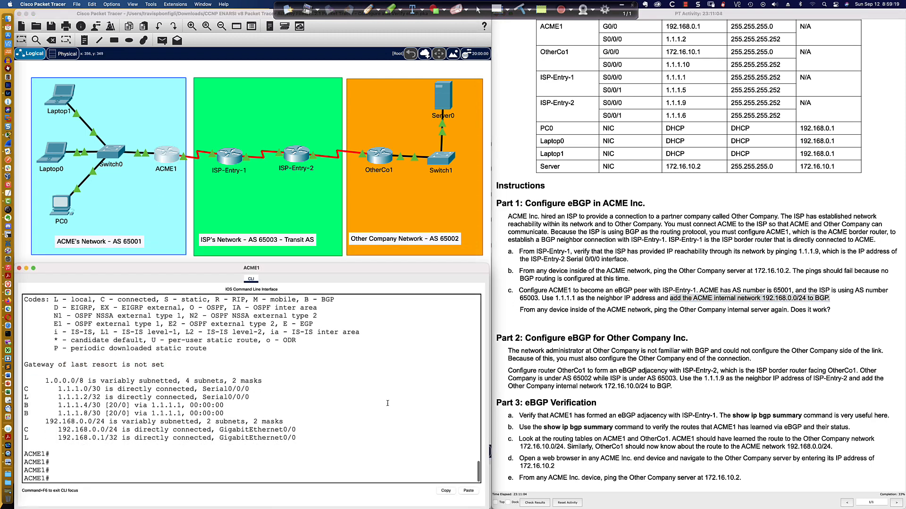
pyautogui.write('conf t')
pyautogui.press('Return')
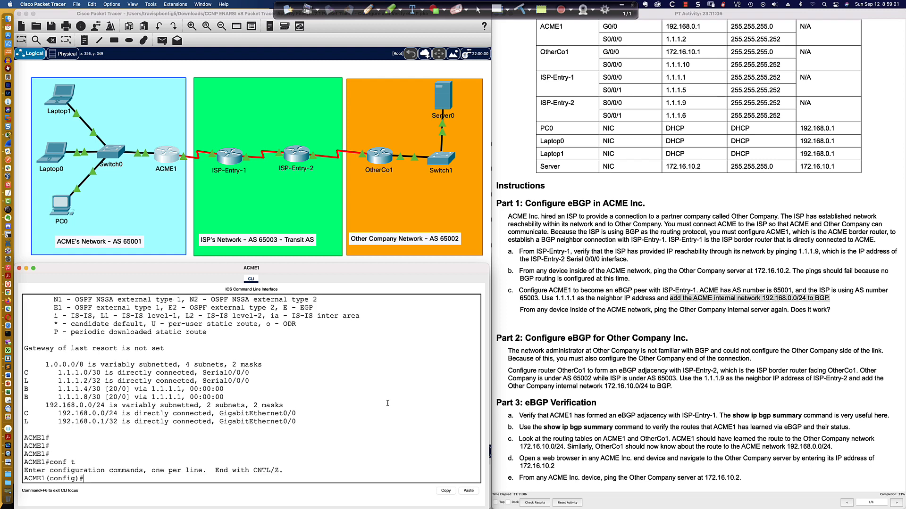
pyautogui.write('router bgp 65001')
pyautogui.press('Return')
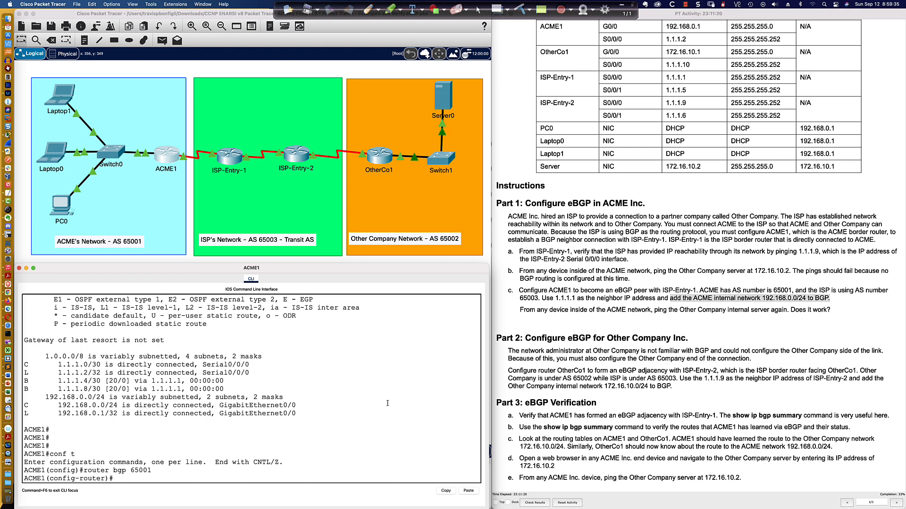
# Step: Begin a BGP network statement for 192.168.0.0 on ACME1 and list its available options with ?
pyautogui.write('net')
pyautogui.press('Tab')
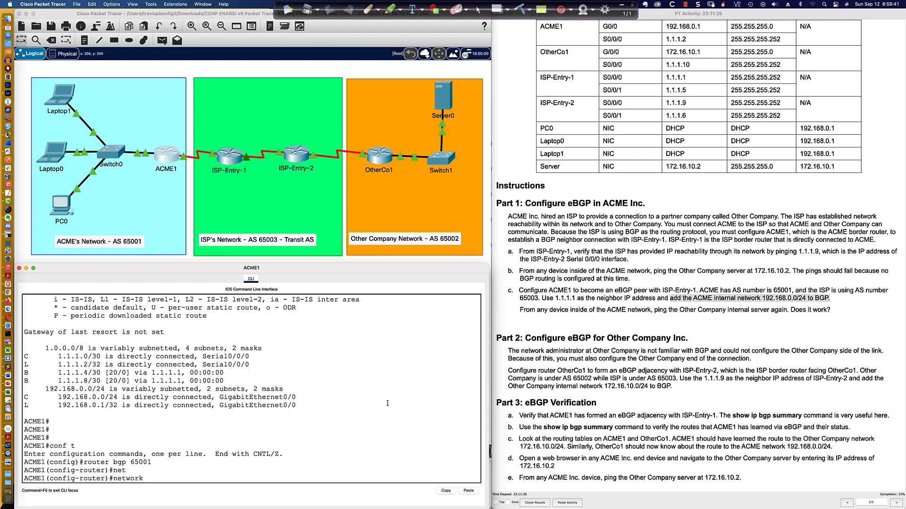
pyautogui.write('1921')
pyautogui.press('BackSpace')
pyautogui.write('.168.0.0 ?')
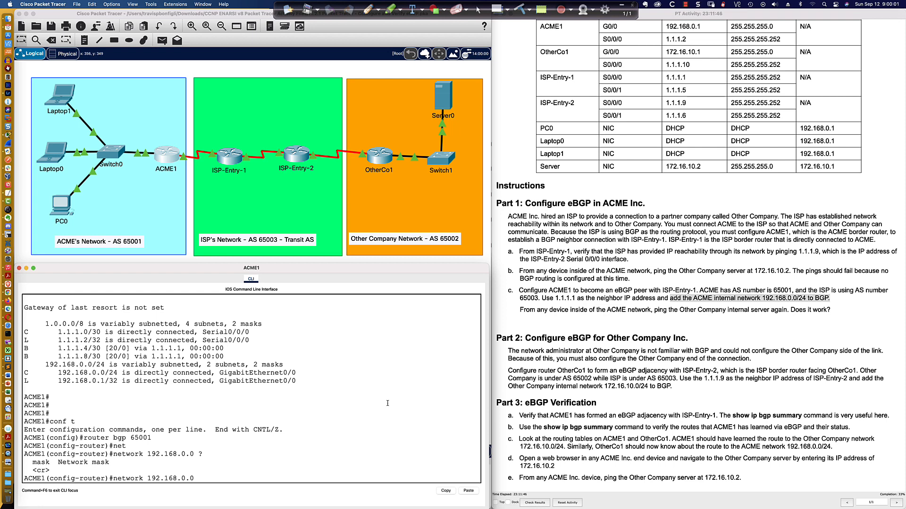
# Step: Complete the 192.168.0.0 network statement with mask 255.255.255.0
pyautogui.write('mask 255.255.255.0')
pyautogui.press('BackSpace')
pyautogui.press('BackSpace')
pyautogui.press('BackSpace')
pyautogui.press('BackSpace')
pyautogui.press('BackSpace')
pyautogui.press('BackSpace')
pyautogui.press('BackSpace')
pyautogui.press('BackSpace')
pyautogui.press('BackSpace')
pyautogui.press('BackSpace')
pyautogui.press('BackSpace')
pyautogui.press('BackSpace')
pyautogui.press('BackSpace')
pyautogui.press('BackSpace')
pyautogui.press('BackSpace')
pyautogui.press('BackSpace')
pyautogui.press('BackSpace')
pyautogui.write('mask 255.255.255.0')
pyautogui.press('Return')
# Step: Display ACME1's BGP section of the running configuration with do sh run | sec router bgp
pyautogui.write('do shr u')
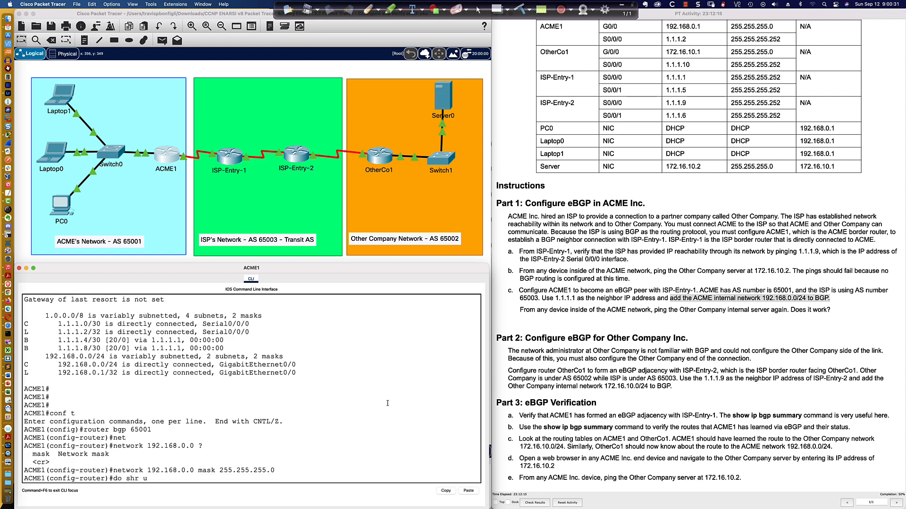
pyautogui.press('BackSpace')
pyautogui.press('BackSpace')
pyautogui.press('BackSpace')
pyautogui.write('run | sec router bgp')
pyautogui.press('Return')
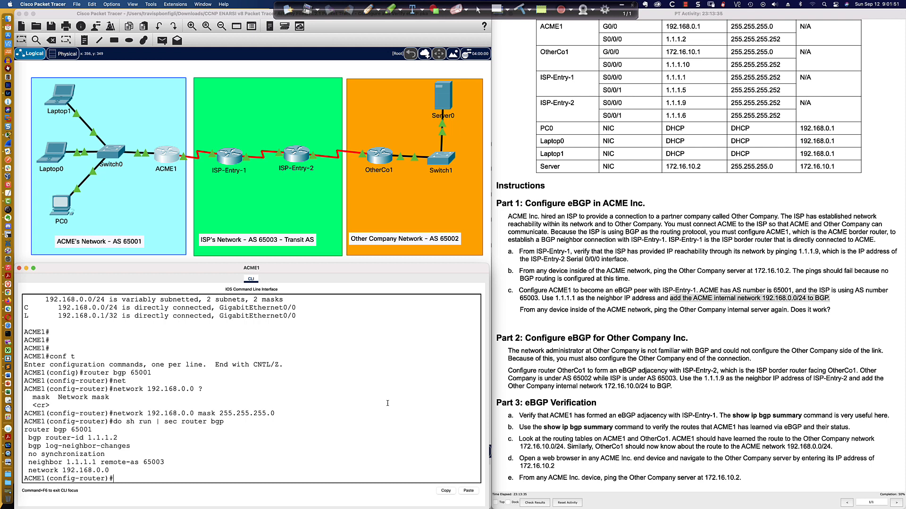
# Step: Add the BGP statement network 209.165.99.99 mask 255.255.255.0 on ACME1
pyautogui.write('net')
pyautogui.press('Tab')
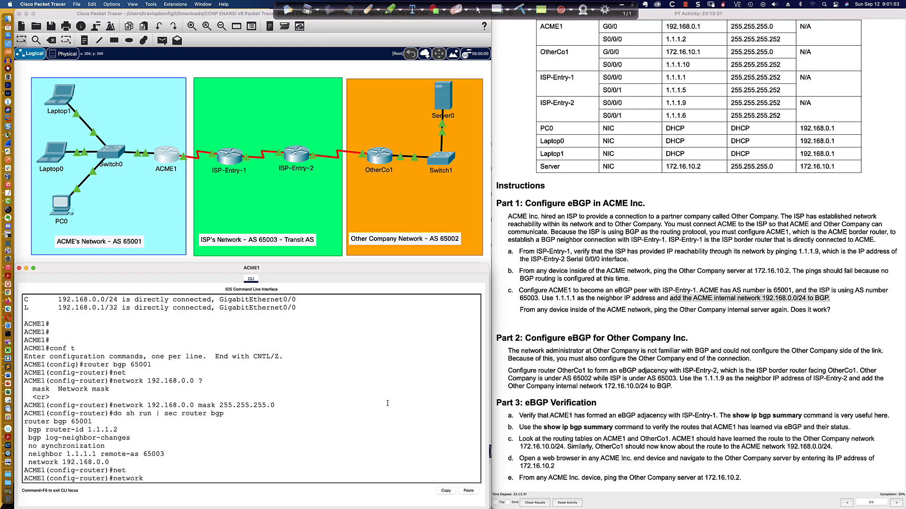
pyautogui.write('209.165.99.99 mask 255.255.255.0')
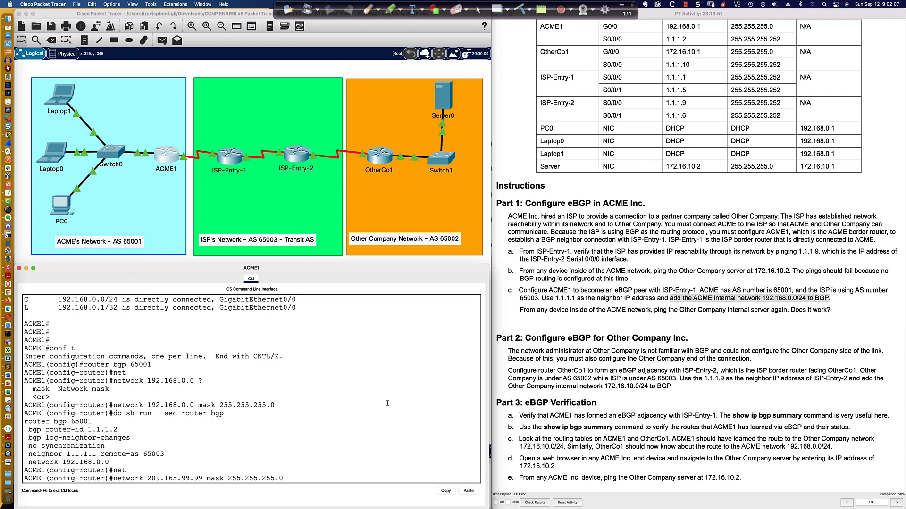
pyautogui.press('Return')
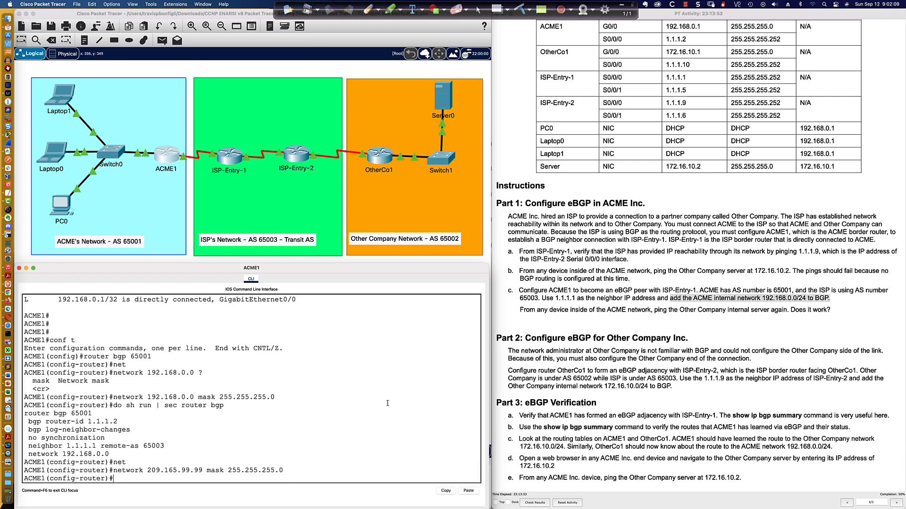
# Step: Create interface lo209 on ACME1 with IP address 209.165.99.99 255.255.255.255
pyautogui.write('int lo209')
pyautogui.press('Return')
pyautogui.write('ip a')
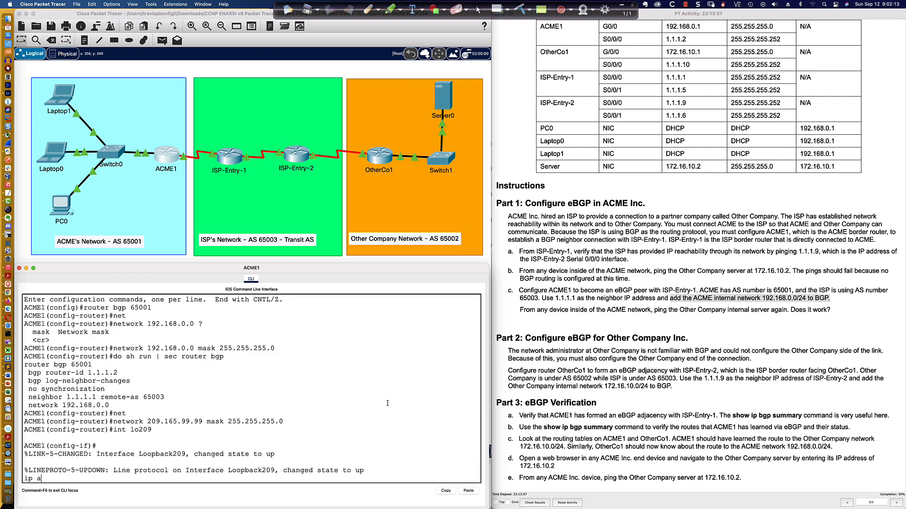
pyautogui.write('dd 209.165.99.99.')
pyautogui.press('BackSpace')
pyautogui.press('BackSpace')
pyautogui.write('255.255.255.255')
pyautogui.press('Return')
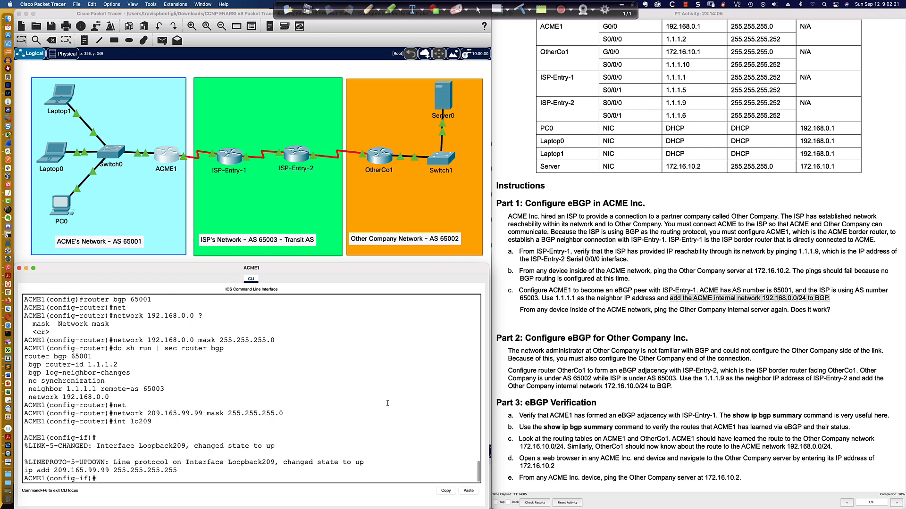
# Step: Leave configuration mode on ACME1 and save the configuration with wri mem
pyautogui.write('end')
pyautogui.press('Return')
pyautogui.press('Return')
pyautogui.press('Return')
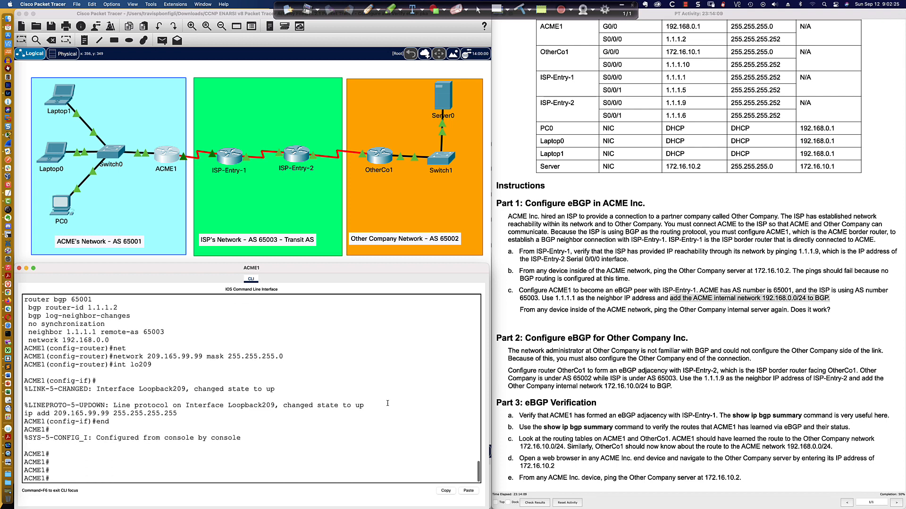
pyautogui.write('wri mem')
pyautogui.press('Return')
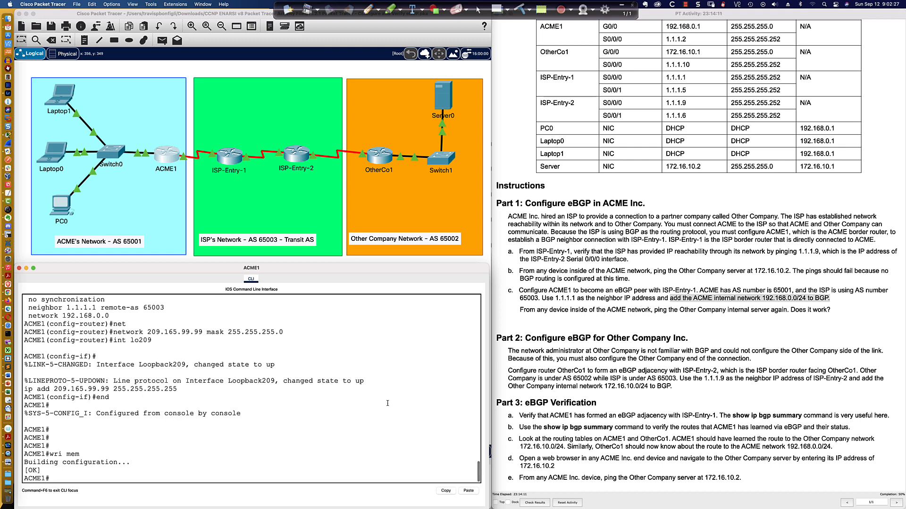
# Step: Display ACME1's BGP configuration with sh run | sec router bgp and highlight the network 209.165.99.0 line
pyautogui.write('sh run | s')
pyautogui.write('ec router bgp')
pyautogui.press('Return')
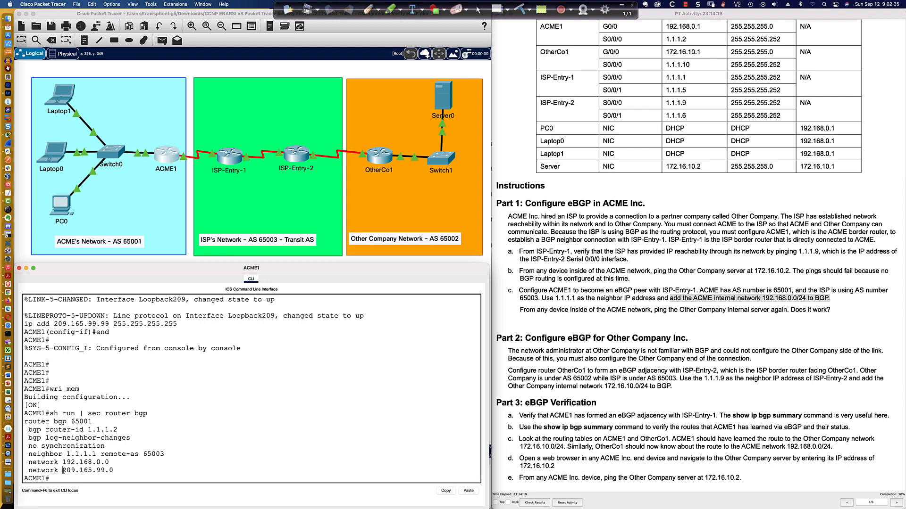
pyautogui.moveTo(63, 471); pyautogui.dragTo(115, 471)
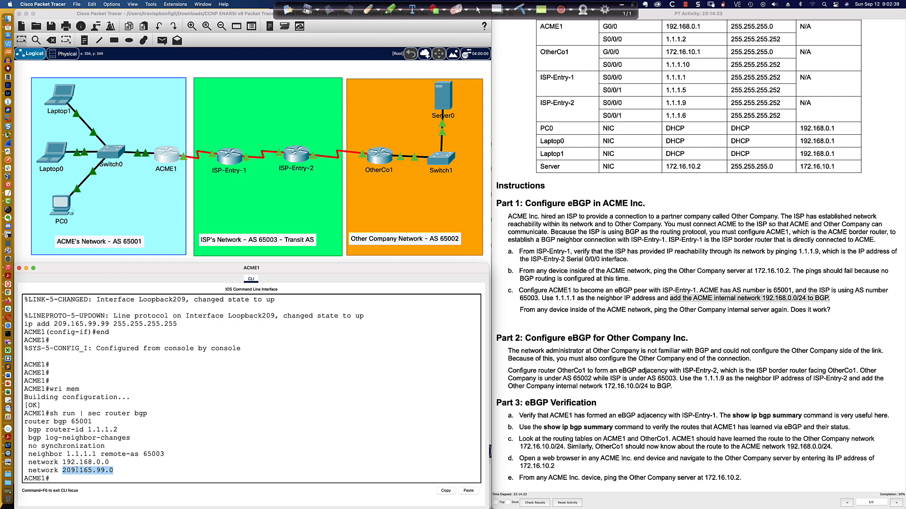
pyautogui.moveTo(30, 471); pyautogui.dragTo(114, 472)
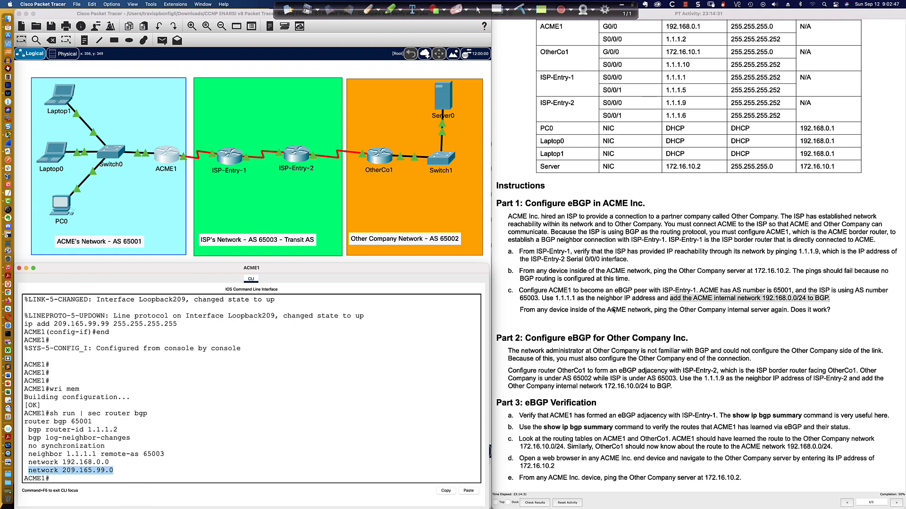
# Step: Bring up OtherCo1's CLI and enter privileged and global configuration mode
pyautogui.click(378, 159)
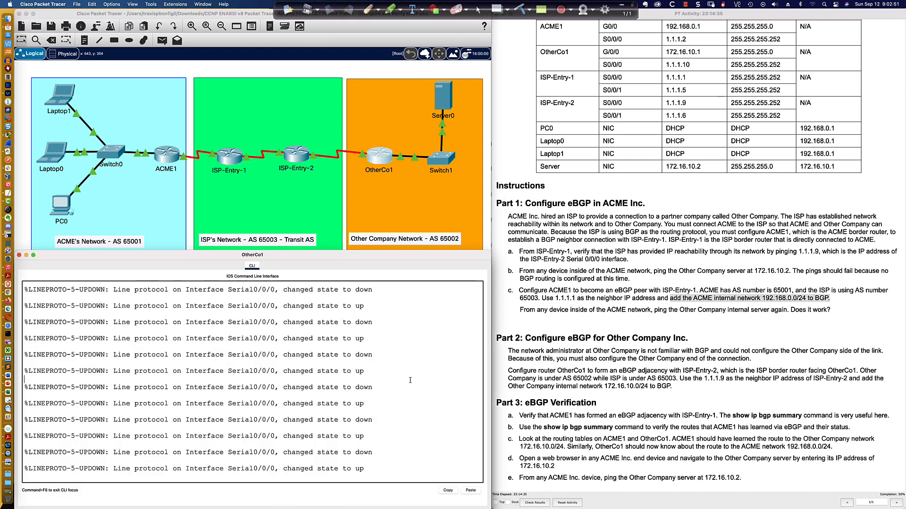
pyautogui.press('Return')
pyautogui.press('Return')
pyautogui.press('Return')
pyautogui.press('Return')
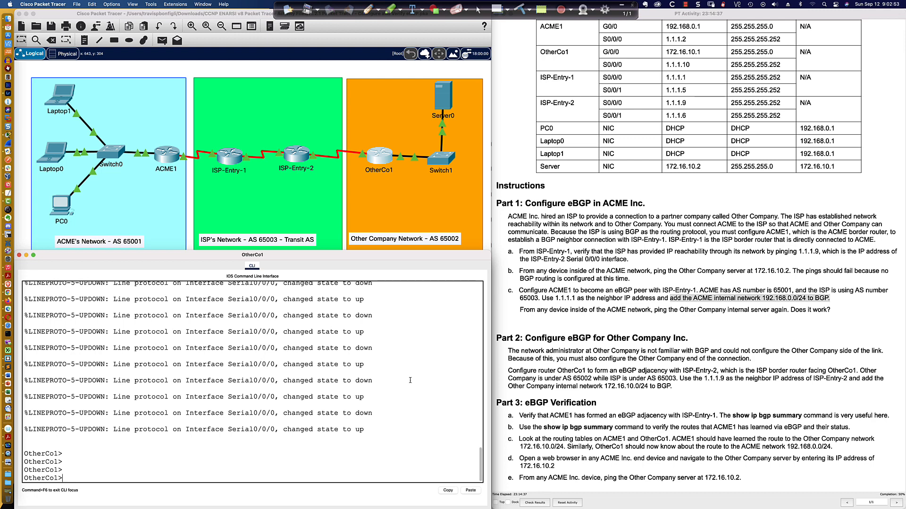
pyautogui.write('en')
pyautogui.press('Return')
pyautogui.write('conf t')
pyautogui.press('Return')
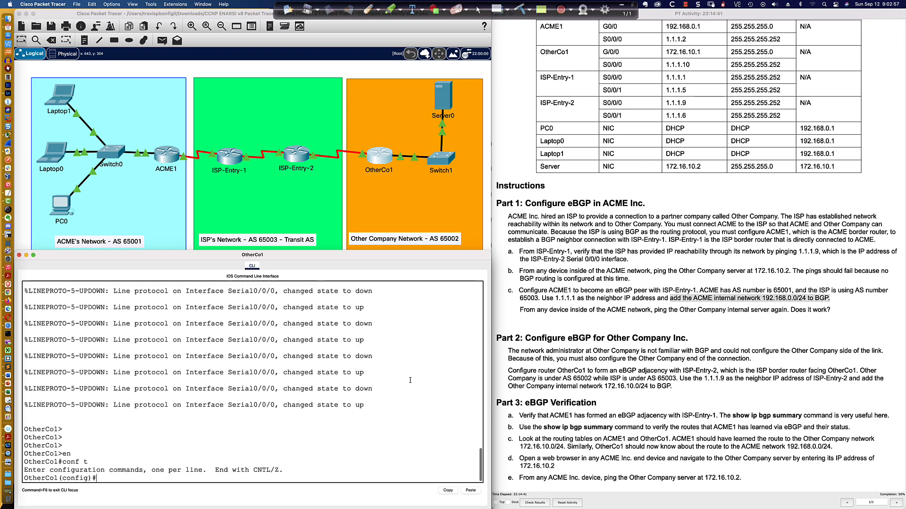
# Step: Start BGP process 65002 on OtherCo1 and enable bgp log-neighbor-changes
pyautogui.write('router bgp')
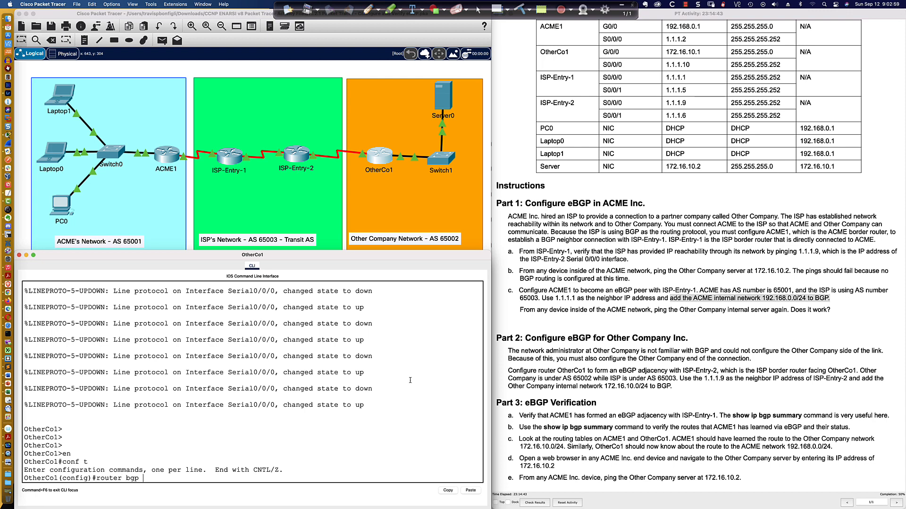
pyautogui.write(' 65002')
pyautogui.press('Return')
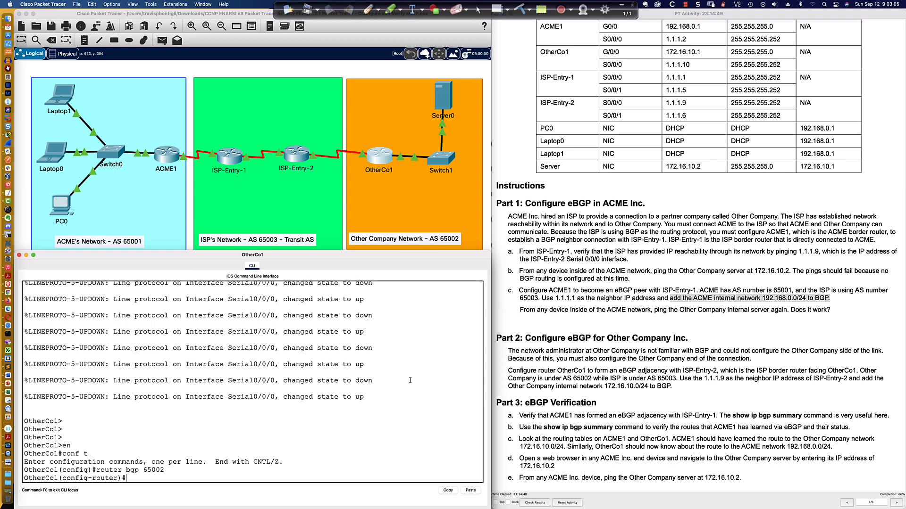
pyautogui.press('Return')
pyautogui.press('Return')
pyautogui.press('Return')
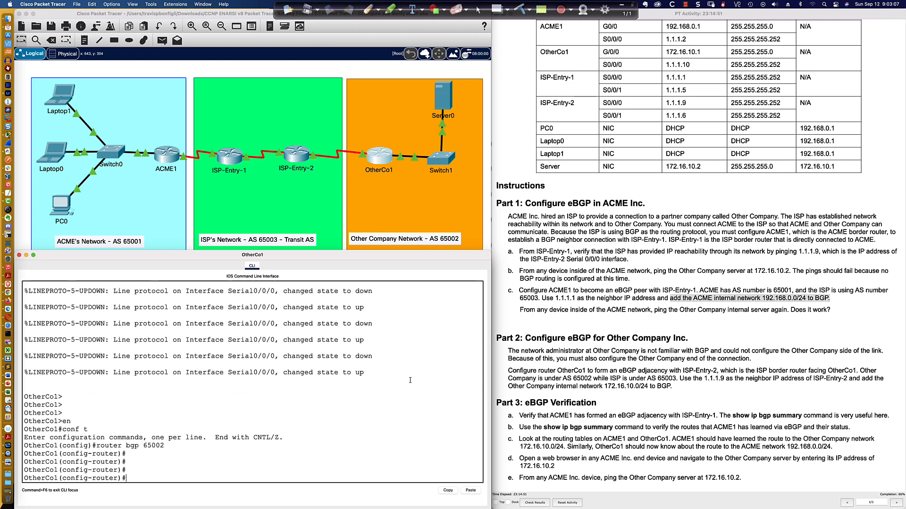
pyautogui.write('bgp log')
pyautogui.press('Tab')
pyautogui.press('Return')
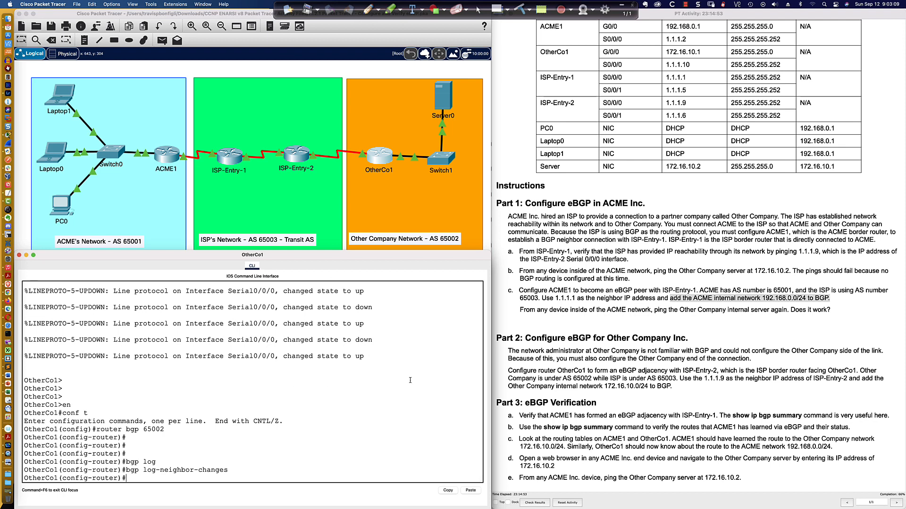
# Step: Drop the unfinished router-id command and list OtherCo1's interface addresses with do sh ip int bri
pyautogui.write('bgp rout')
pyautogui.press('Tab')
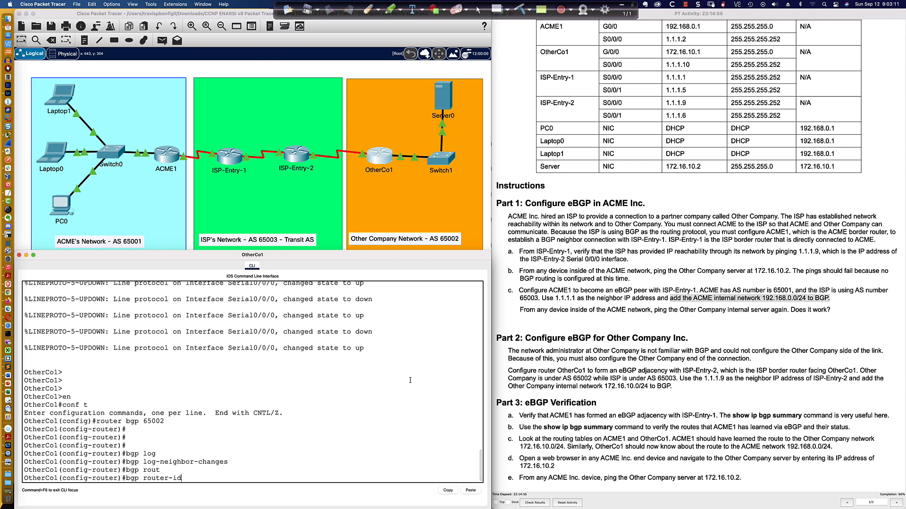
pyautogui.press('BackSpace')
pyautogui.press('BackSpace')
pyautogui.press('BackSpace')
pyautogui.press('BackSpace')
pyautogui.press('BackSpace')
pyautogui.press('BackSpace')
pyautogui.press('BackSpace')
pyautogui.press('BackSpace')
pyautogui.press('BackSpace')
pyautogui.press('BackSpace')
pyautogui.write('do sh ip ')
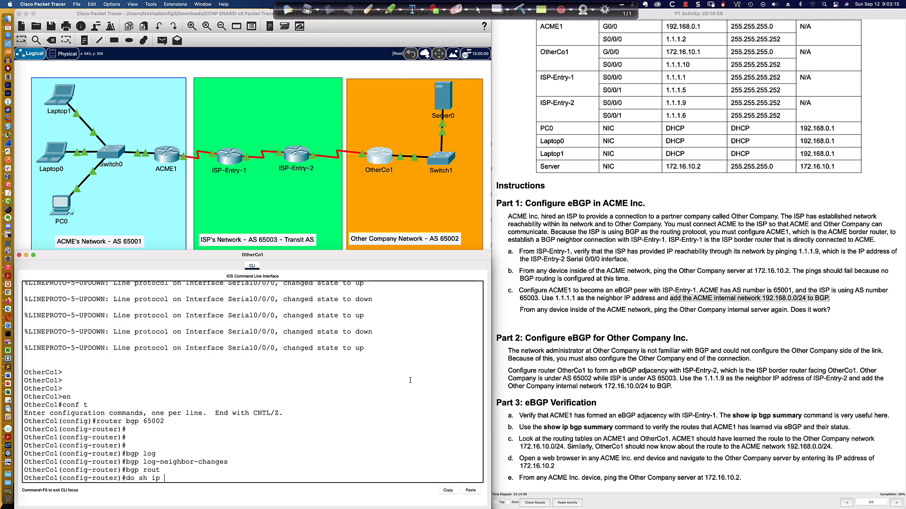
pyautogui.write('int bri')
pyautogui.press('Return')
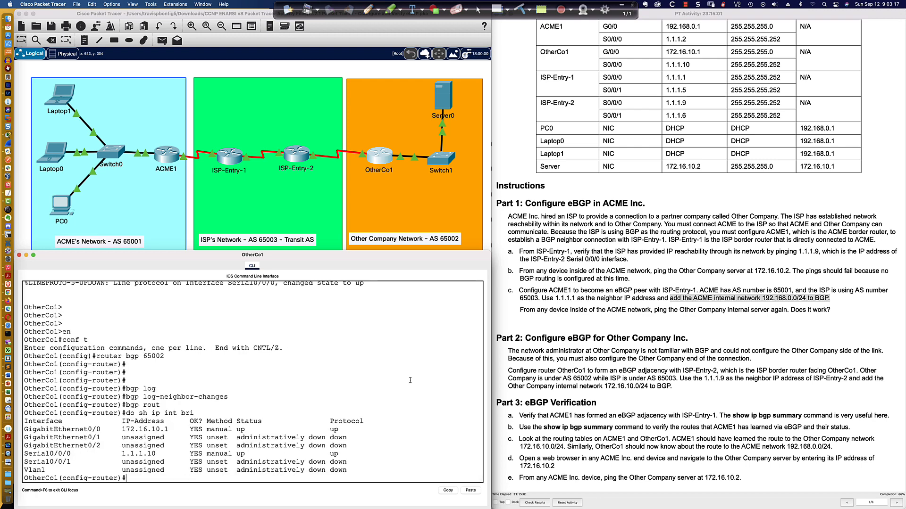
# Step: Set OtherCo1's BGP router ID to 1.1.1.10
pyautogui.write('bgp rout')
pyautogui.press('Tab')
pyautogui.write('1.1.1.10')
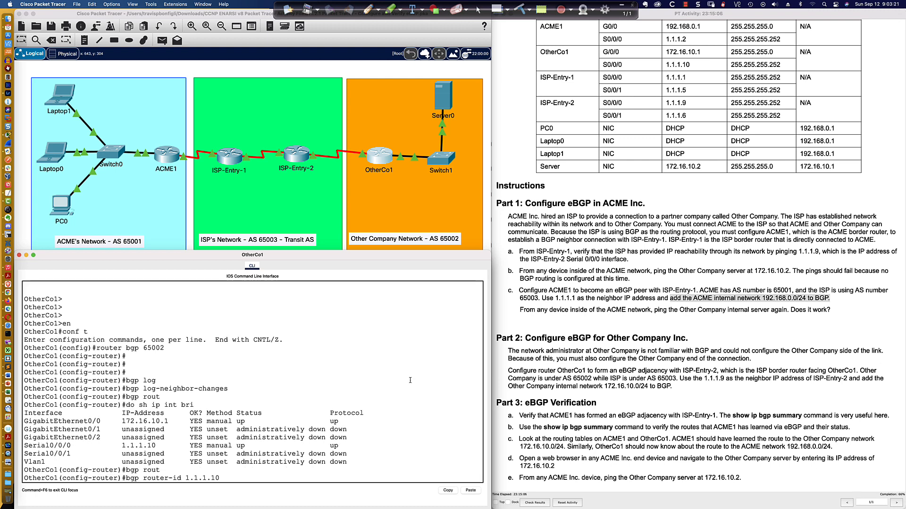
pyautogui.press('Return')
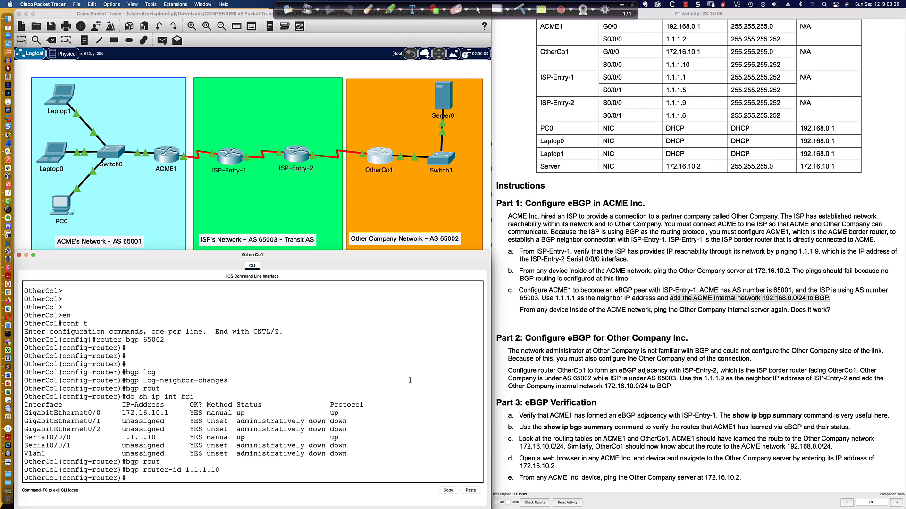
pyautogui.write('net')
pyautogui.press('Tab')
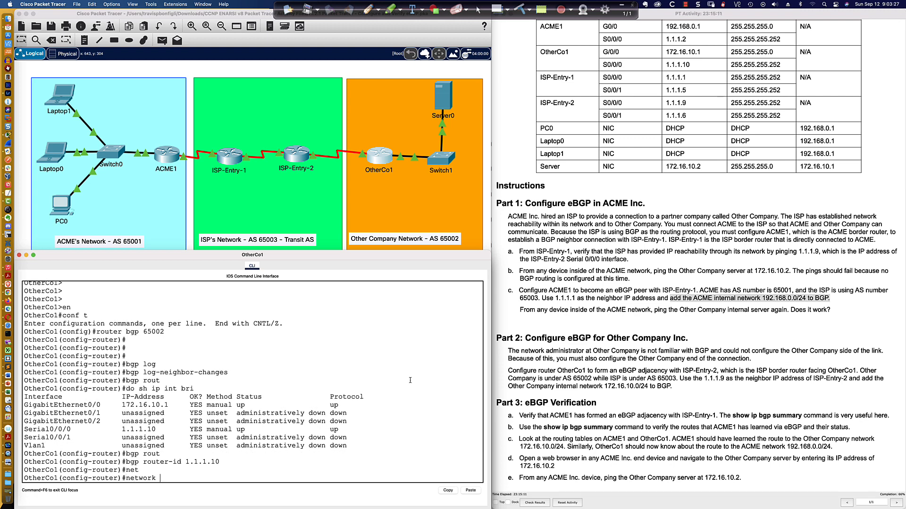
pyautogui.press('BackSpace')
pyautogui.press('BackSpace')
pyautogui.press('BackSpace')
pyautogui.press('BackSpace')
pyautogui.press('BackSpace')
pyautogui.press('BackSpace')
# Step: Define 1.1.1.9 as OtherCo1's BGP neighbor with remote AS 65003
pyautogui.write('eigh')
pyautogui.press('Tab')
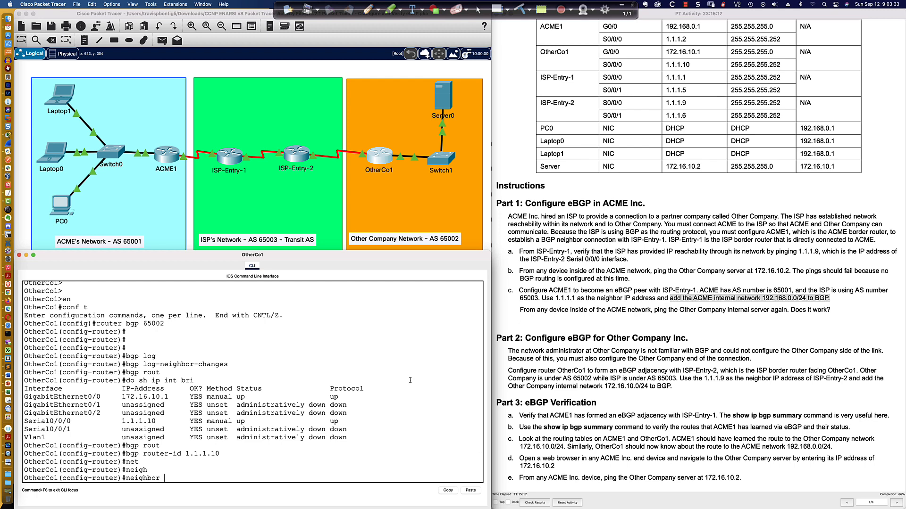
pyautogui.write('1.1.1.9 remo')
pyautogui.press('Tab')
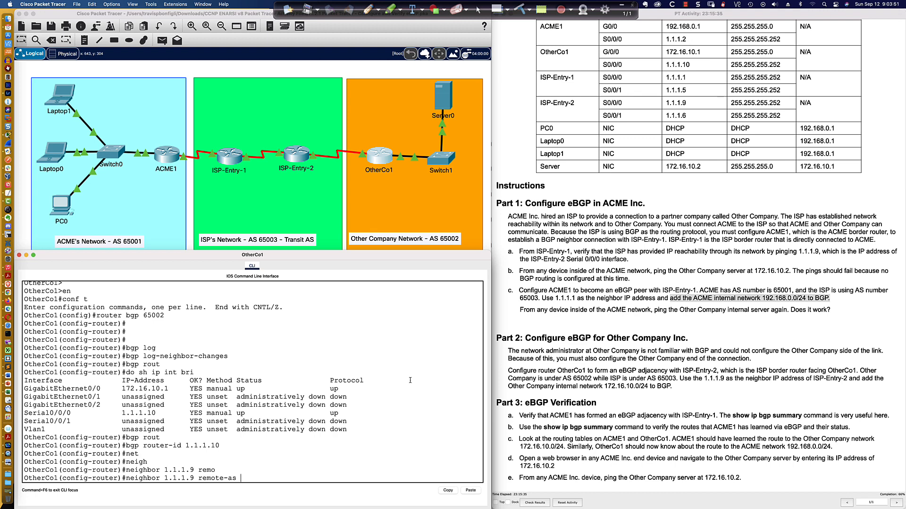
pyautogui.write('65003')
pyautogui.press('Return')
pyautogui.press('Return')
pyautogui.press('Return')
pyautogui.press('Return')
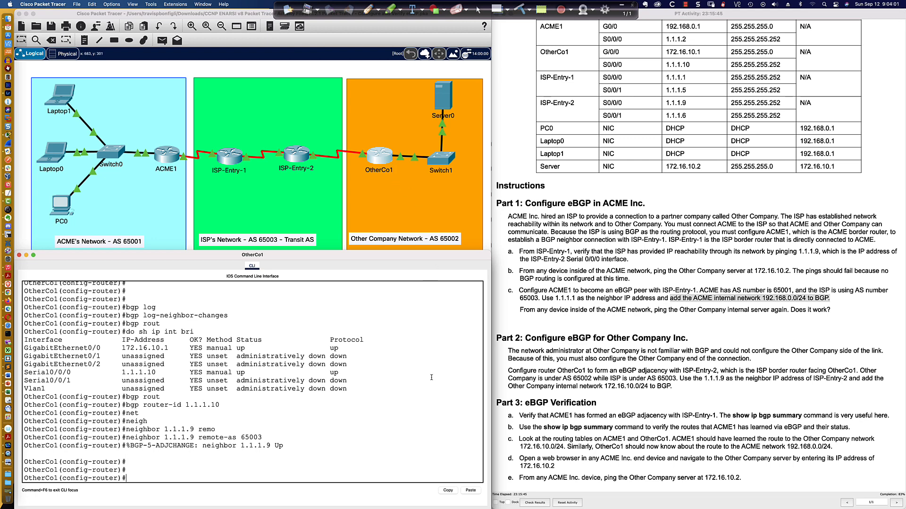
pyautogui.press('Return')
pyautogui.press('Return')
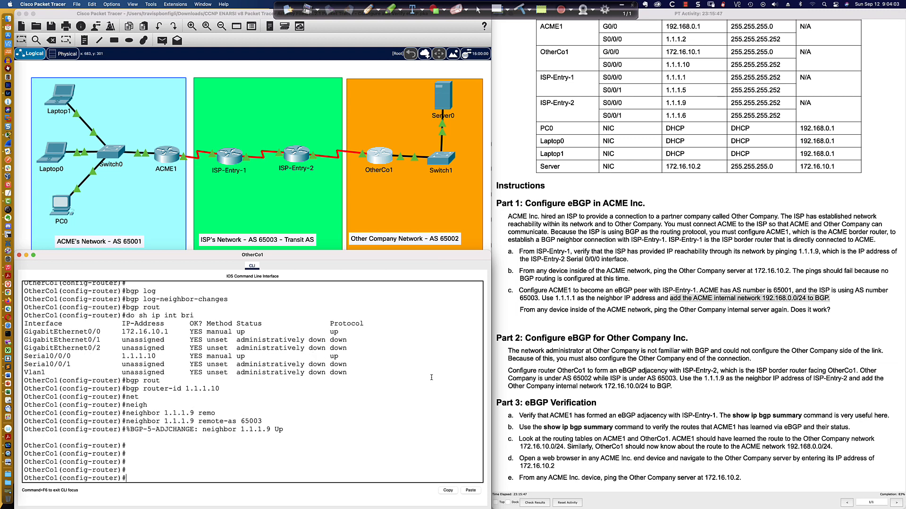
# Step: Display OtherCo1's BGP table with do sh ip bgp and highlight the 192.168.0.0/24 route
pyautogui.write('do sh ip bgp')
pyautogui.press('Return')
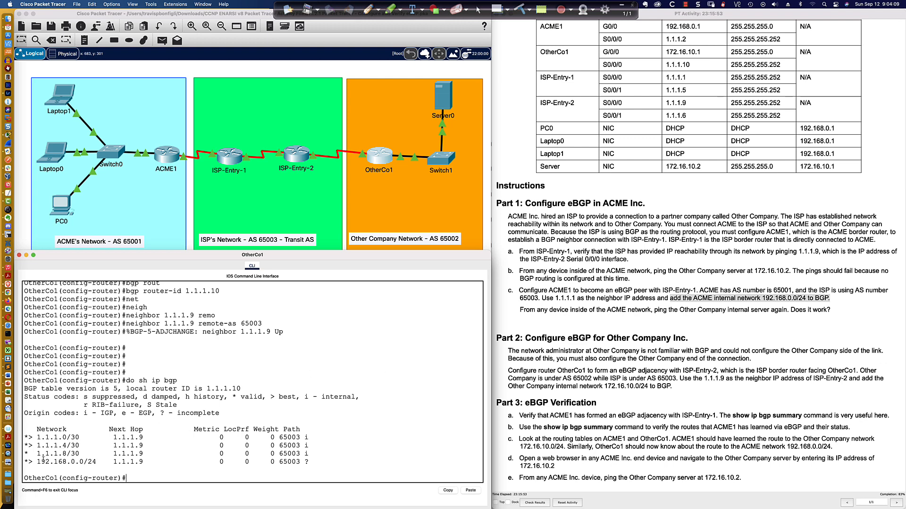
pyautogui.moveTo(24, 463); pyautogui.dragTo(311, 464)
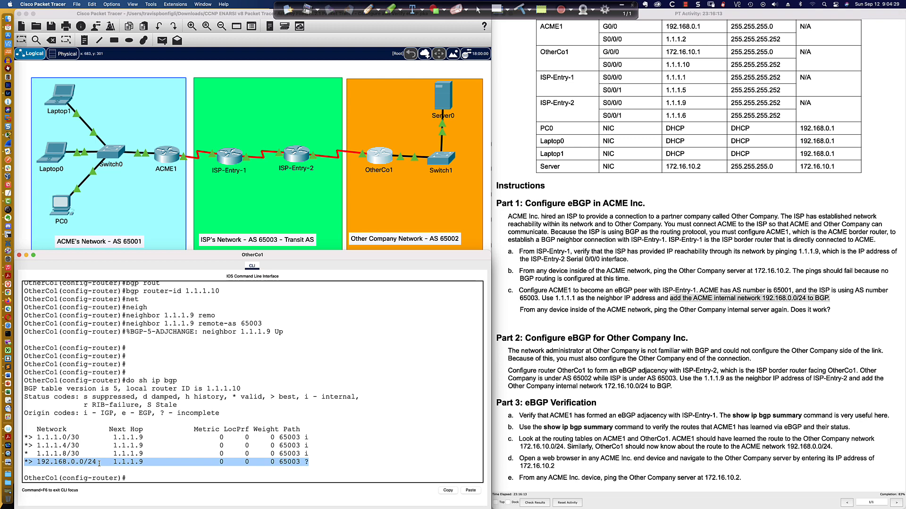
pyautogui.click(314, 462)
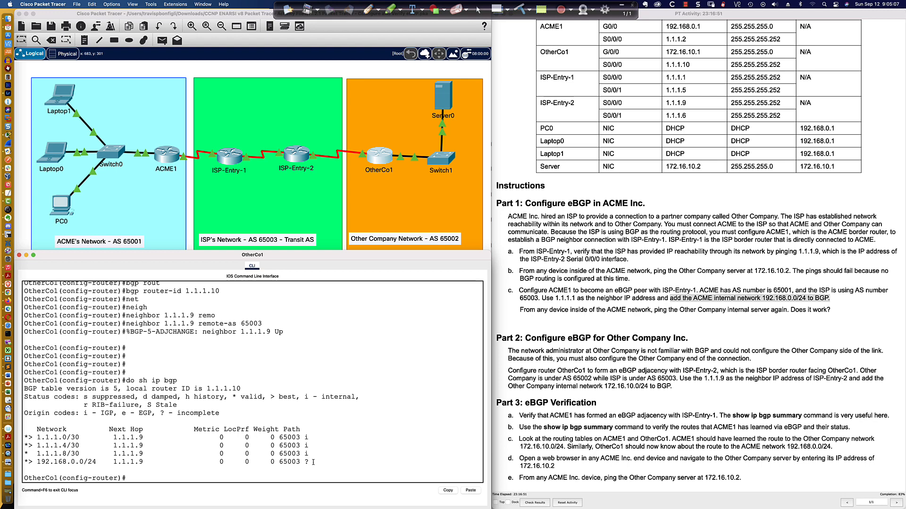
# Step: Switch to ACME1's CLI and enter router configuration mode for BGP 65001
pyautogui.click(161, 151)
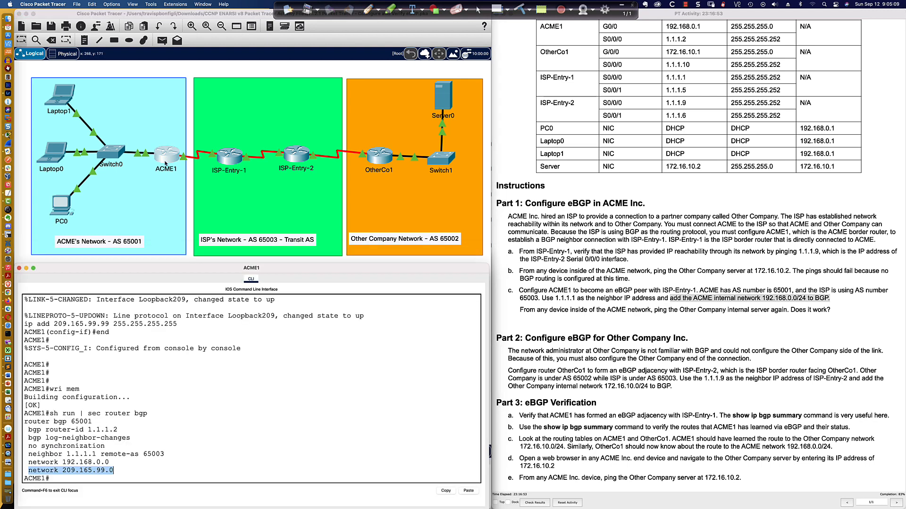
pyautogui.write('conf t')
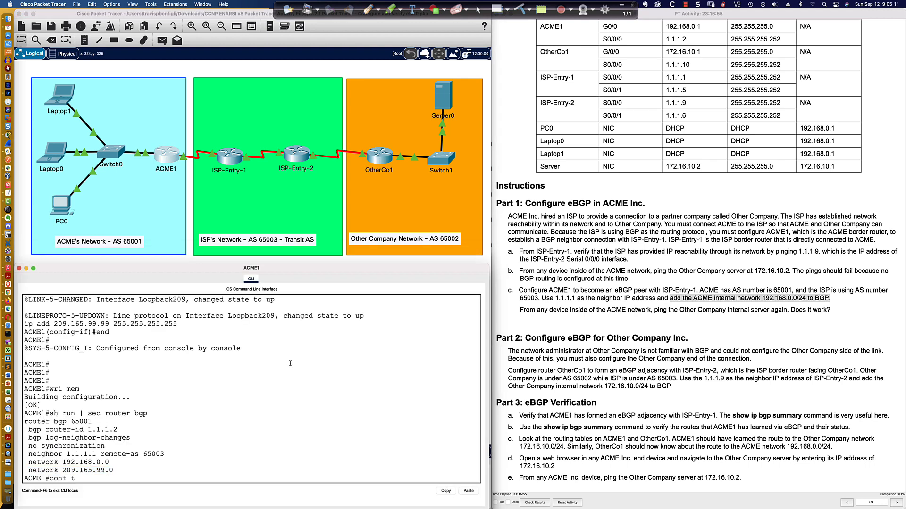
pyautogui.press('Return')
pyautogui.write('router bgp')
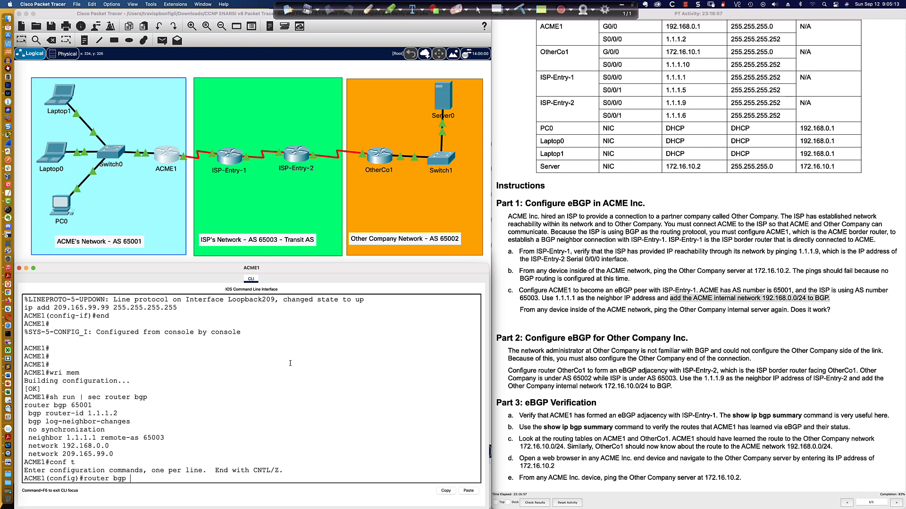
pyautogui.write(' 65001')
pyautogui.press('Return')
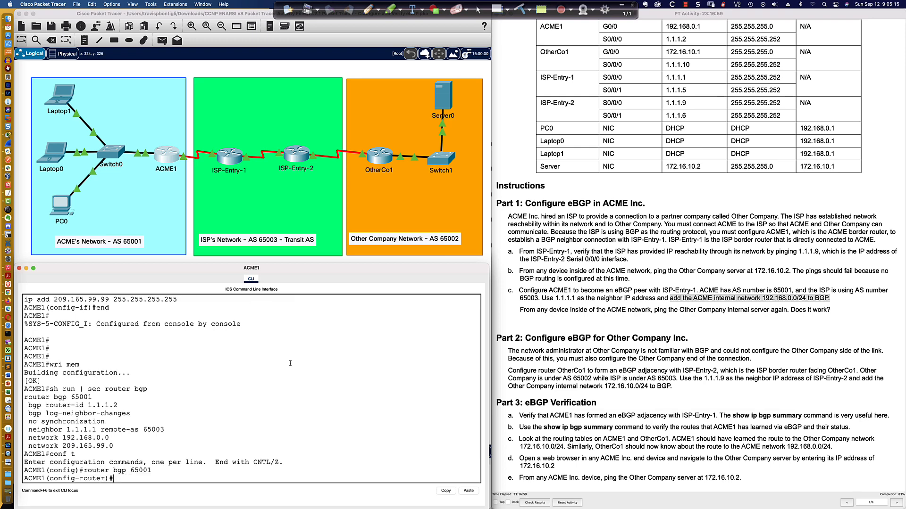
# Step: Remove network 209.165.99.0 from ACME1's BGP process and review the section with do sh run | sec router bgp
pyautogui.write('no net')
pyautogui.press('Tab')
pyautogui.write('209')
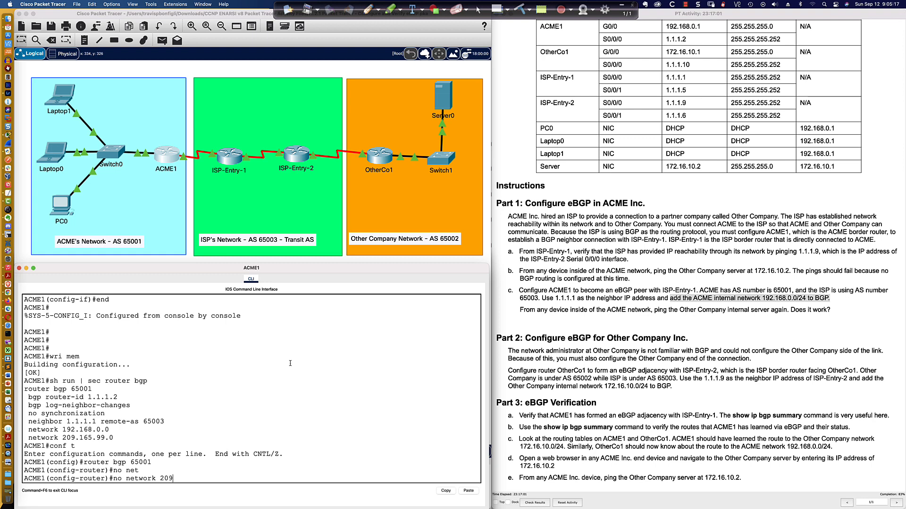
pyautogui.write('.165.99.0')
pyautogui.press('BackSpace')
pyautogui.write('0')
pyautogui.press('Return')
pyautogui.write('do sh ru')
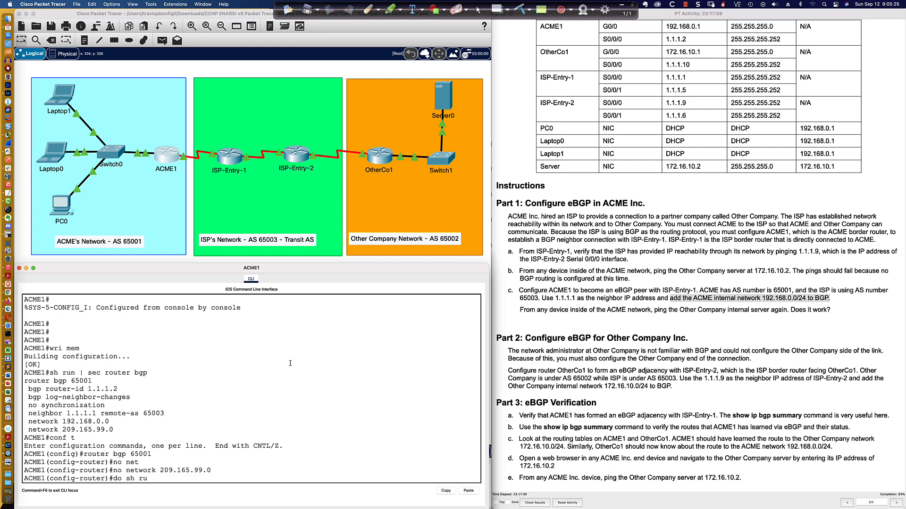
pyautogui.write('n | sec router bgp')
pyautogui.press('Return')
# Step: Advertise network 209.165.99.99 with mask 255.255.255.255 in ACME1's BGP process
pyautogui.write('net')
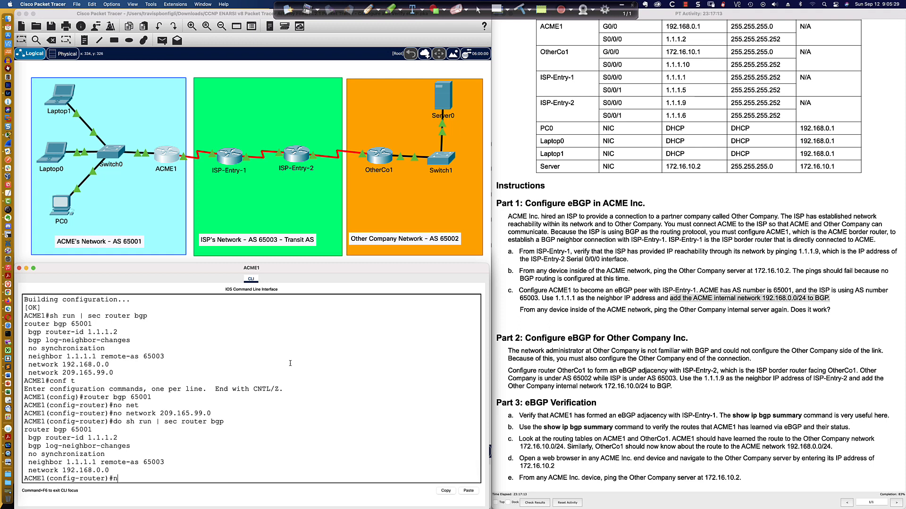
pyautogui.press('Tab')
pyautogui.write('209')
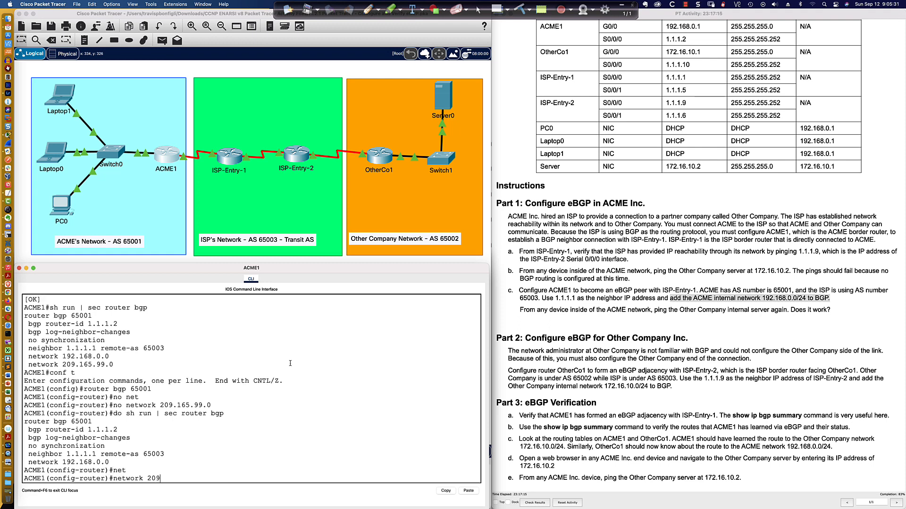
pyautogui.write('.165.99.99 mask 255.255.255.255')
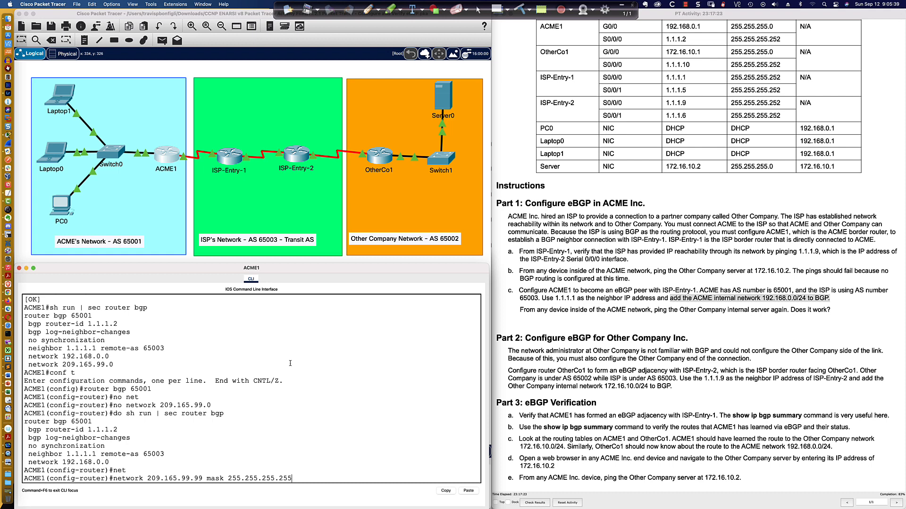
pyautogui.press('Return')
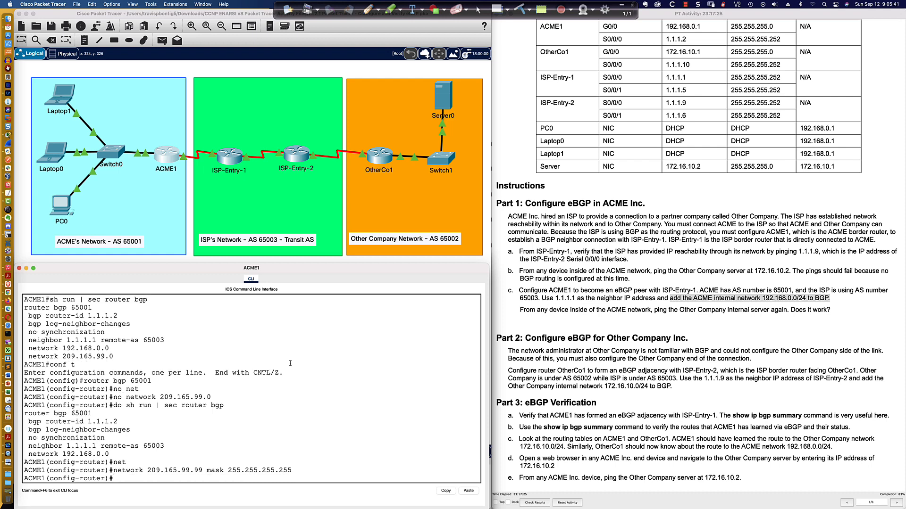
pyautogui.press('Return')
# Step: Redisplay ACME1's router bgp section and compare the network 192.168.0.0 statement with the masked 209.165.99.99 statement
pyautogui.press('Up')
pyautogui.press('Up')
pyautogui.press('Up')
pyautogui.press('Return')
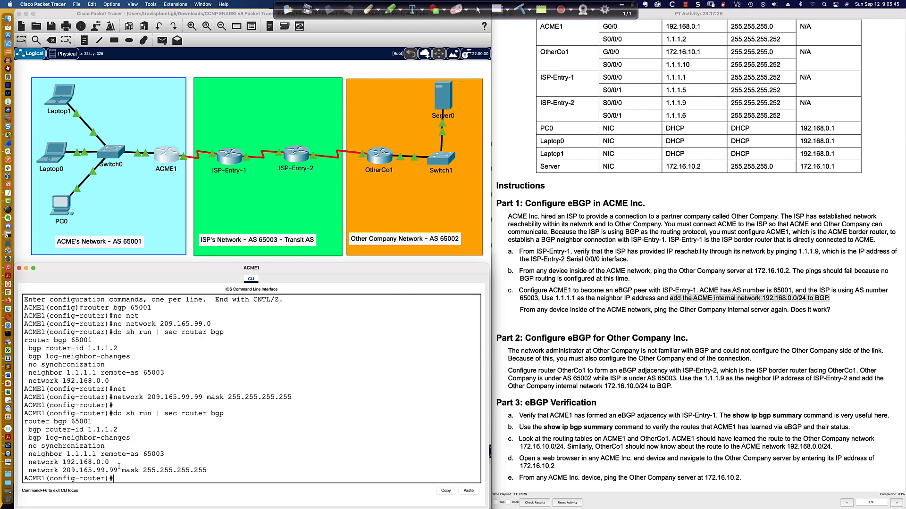
pyautogui.moveTo(121, 470); pyautogui.dragTo(207, 470)
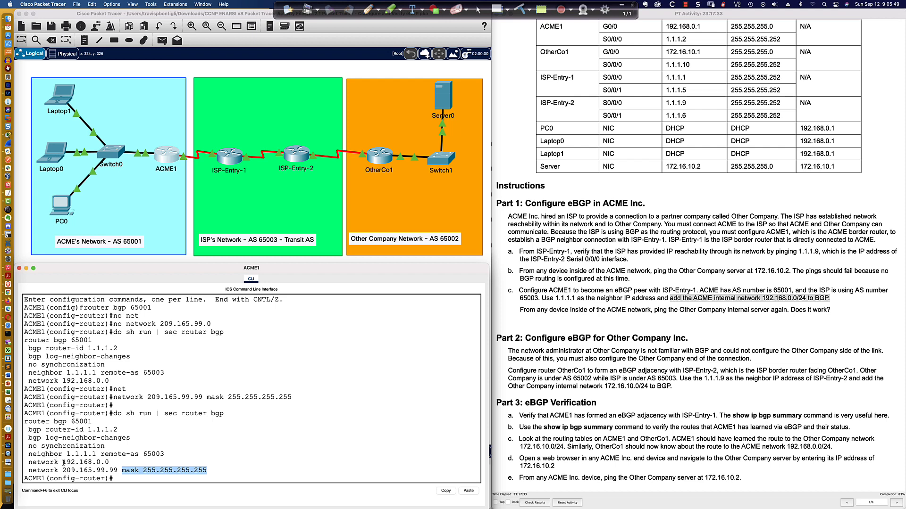
pyautogui.moveTo(61, 463); pyautogui.dragTo(119, 462)
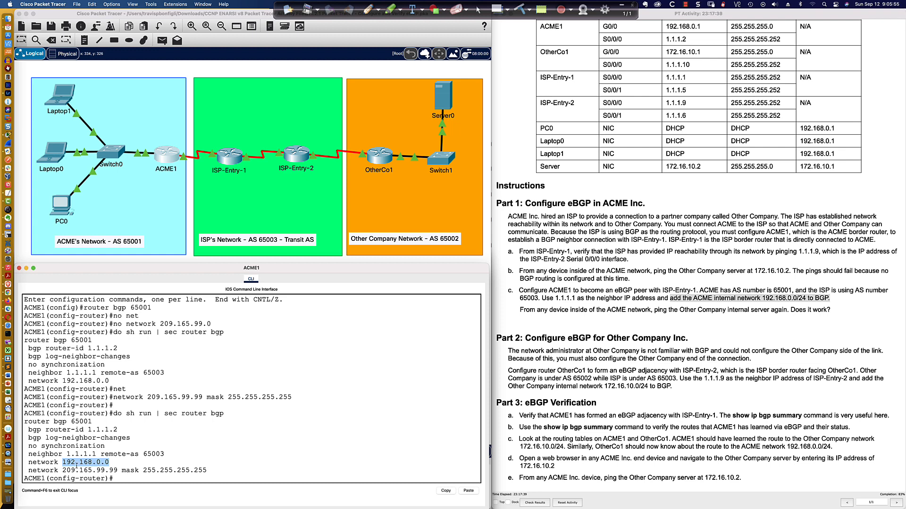
pyautogui.moveTo(62, 470); pyautogui.dragTo(209, 470)
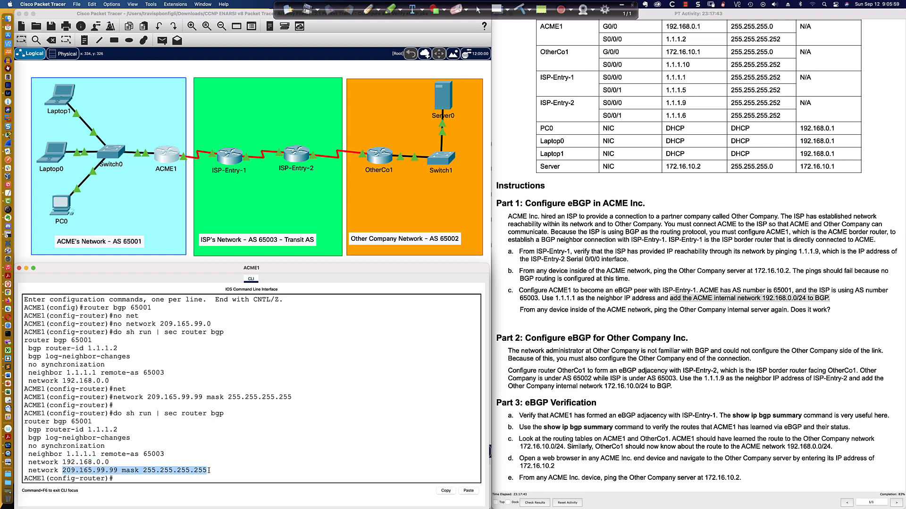
pyautogui.moveTo(29, 463); pyautogui.dragTo(122, 463)
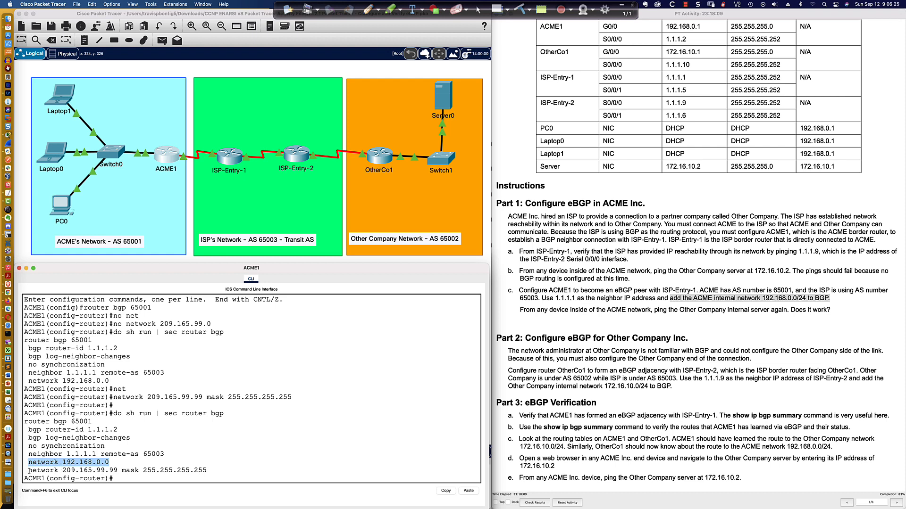
pyautogui.moveTo(29, 470); pyautogui.dragTo(205, 472)
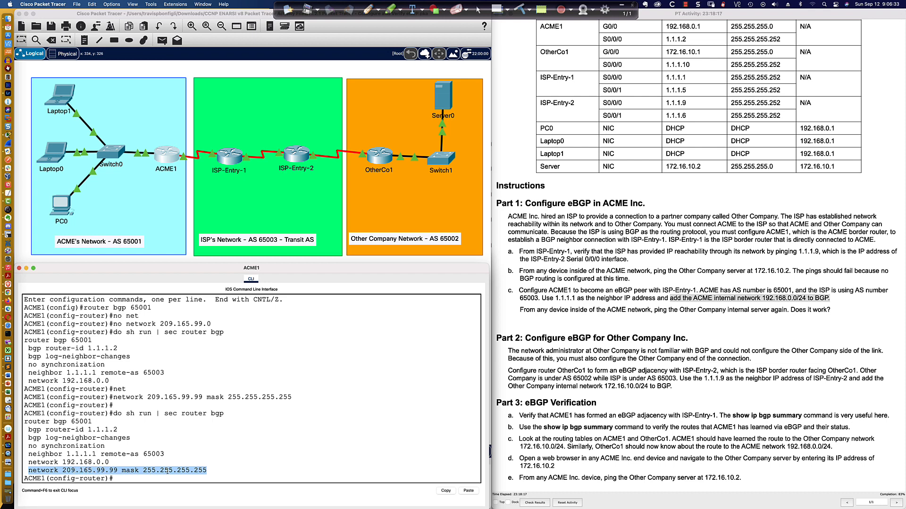
pyautogui.click(211, 471)
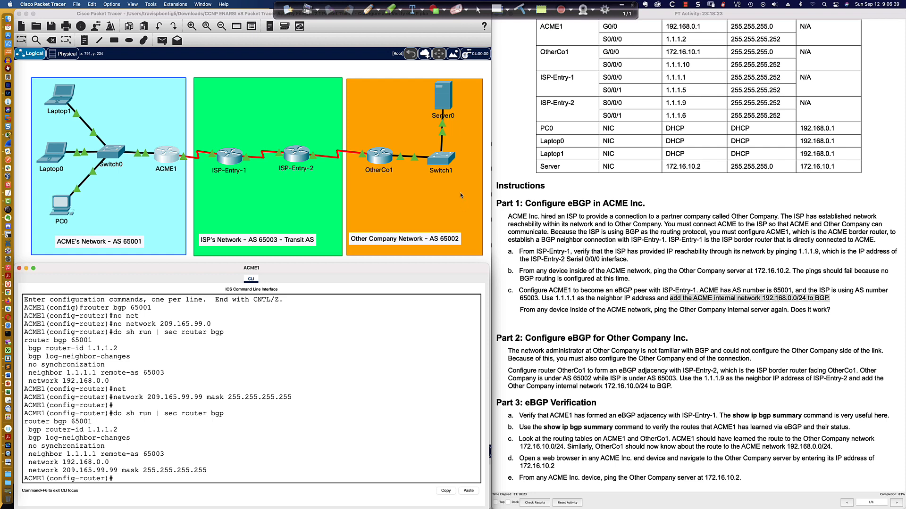
# Step: Redisplay the BGP table on OtherCo1 and highlight the 209.165.99.99/32 route
pyautogui.click(381, 160)
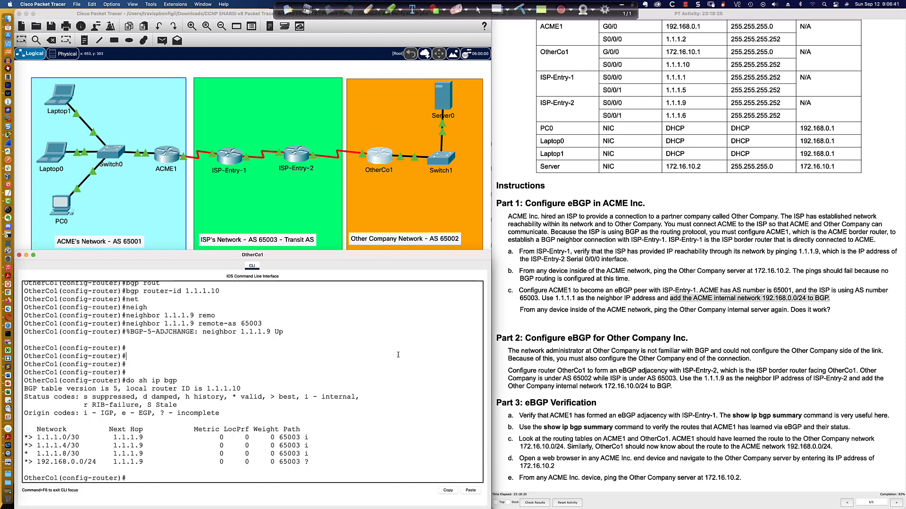
pyautogui.press('Up')
pyautogui.press('Return')
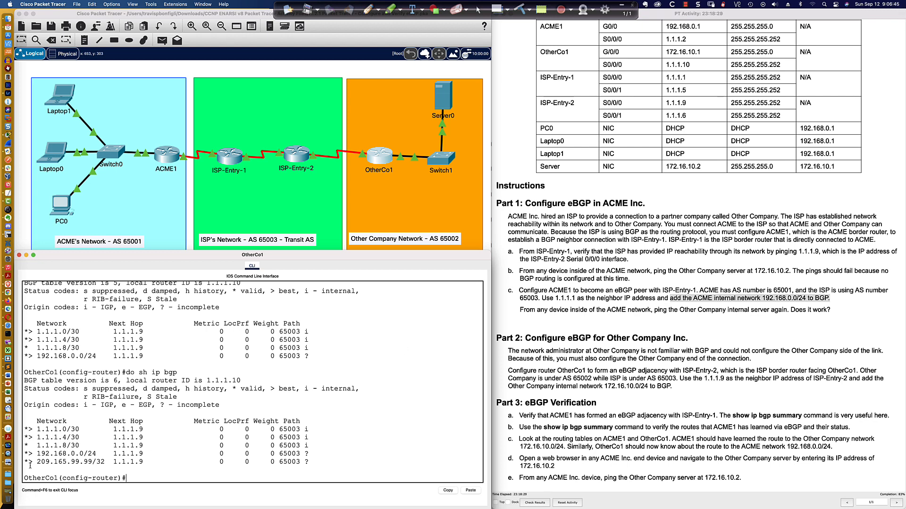
pyautogui.moveTo(26, 463); pyautogui.dragTo(314, 461)
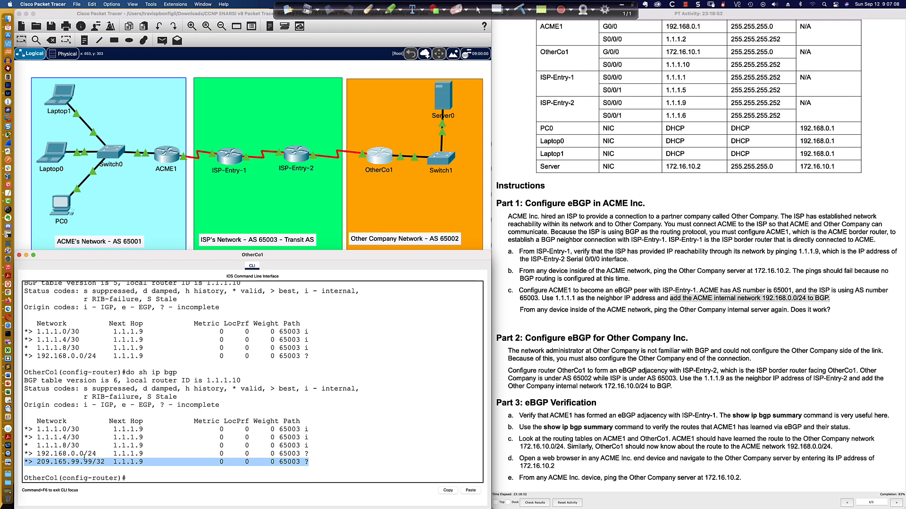
# Step: Leave configuration mode on ACME1 and display its routing table with sh ip route
pyautogui.click(169, 155)
pyautogui.write('end')
pyautogui.press('Return')
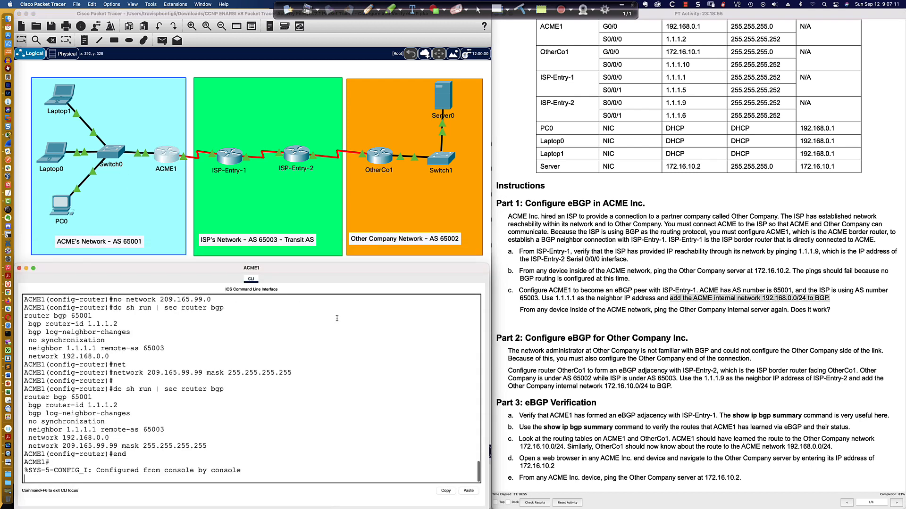
pyautogui.press('Return')
pyautogui.press('Return')
pyautogui.press('Return')
pyautogui.press('Return')
pyautogui.write('sh ip route')
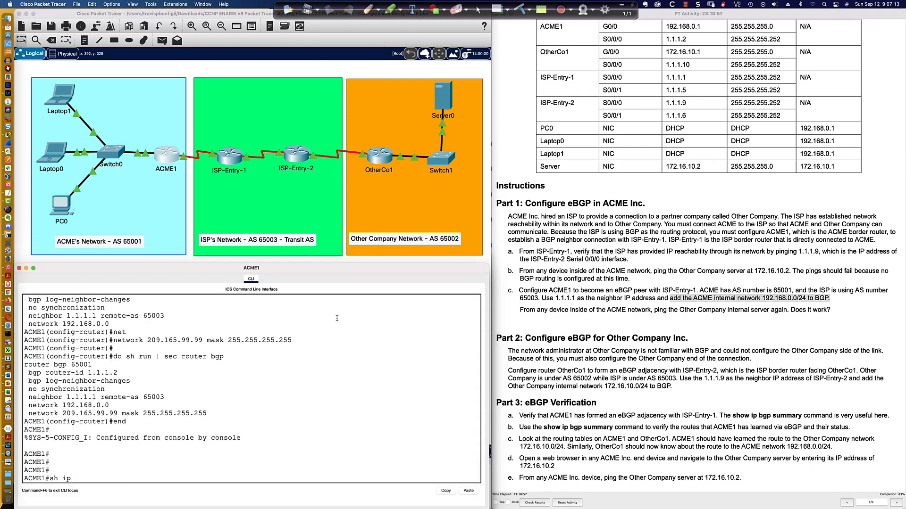
pyautogui.press('Return')
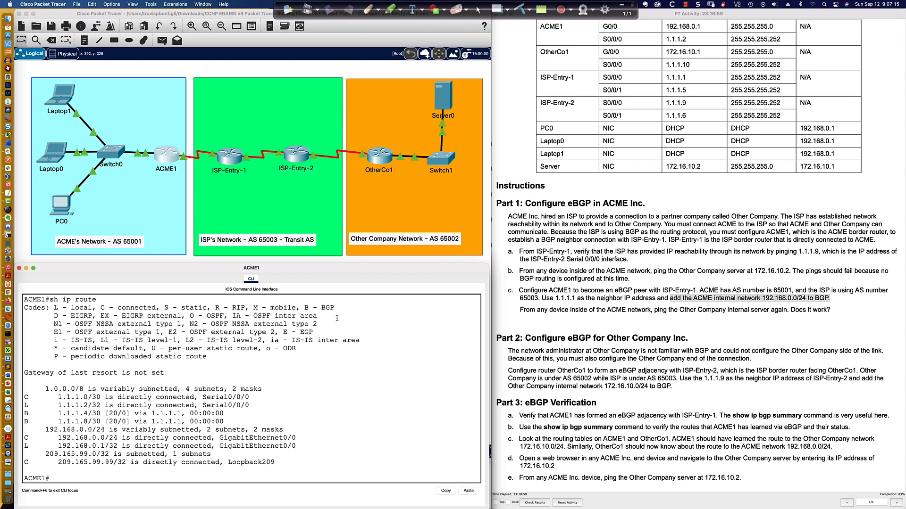
# Step: Display ACME1's BGP table with sh ip bgp and highlight the 209.165.99.99/32 entry
pyautogui.write('sh ip bgp')
pyautogui.press('Return')
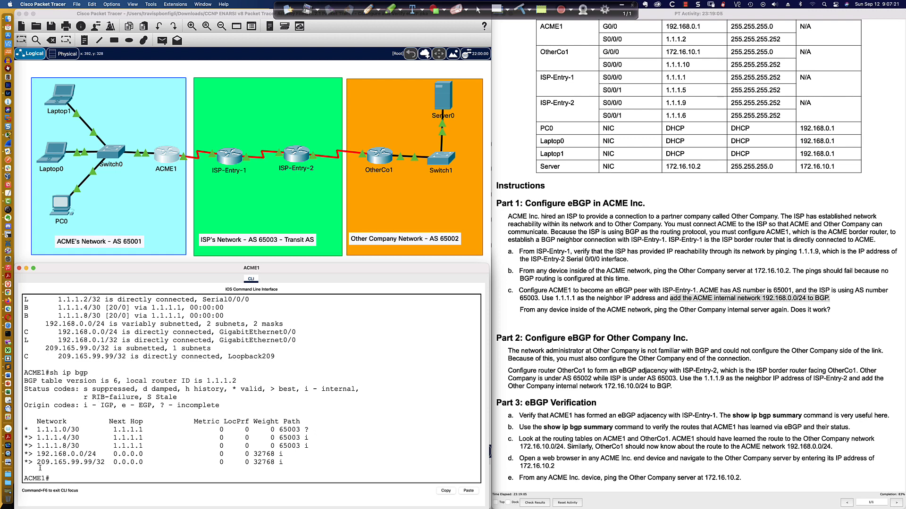
pyautogui.moveTo(26, 463); pyautogui.dragTo(190, 463)
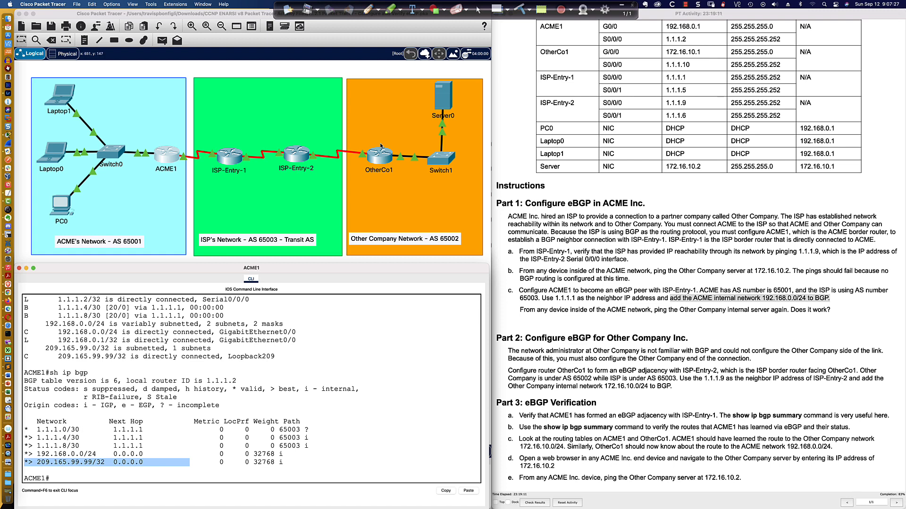
pyautogui.scroll(3, 174, 345)
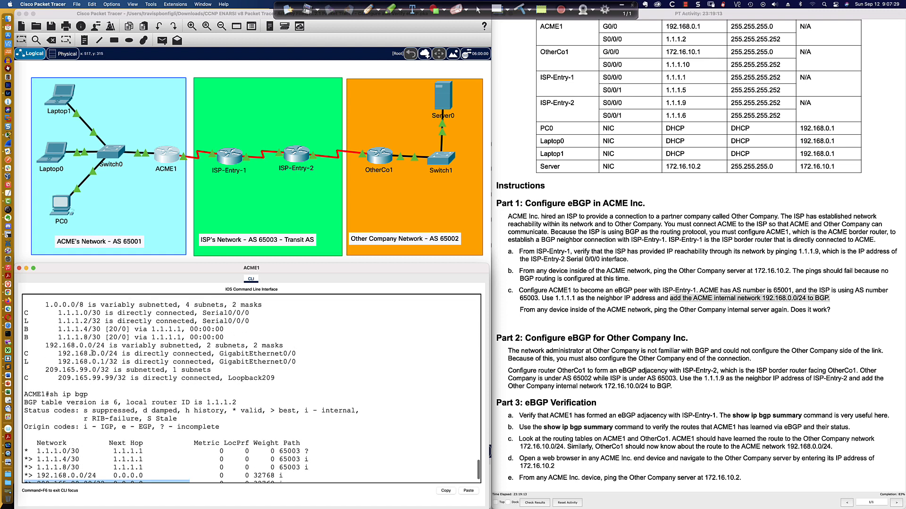
# Step: Advertise Other Company's internal network 172.16.10.0 with mask 255.255.255.0 in OtherCo1's BGP configuration
pyautogui.click(389, 162)
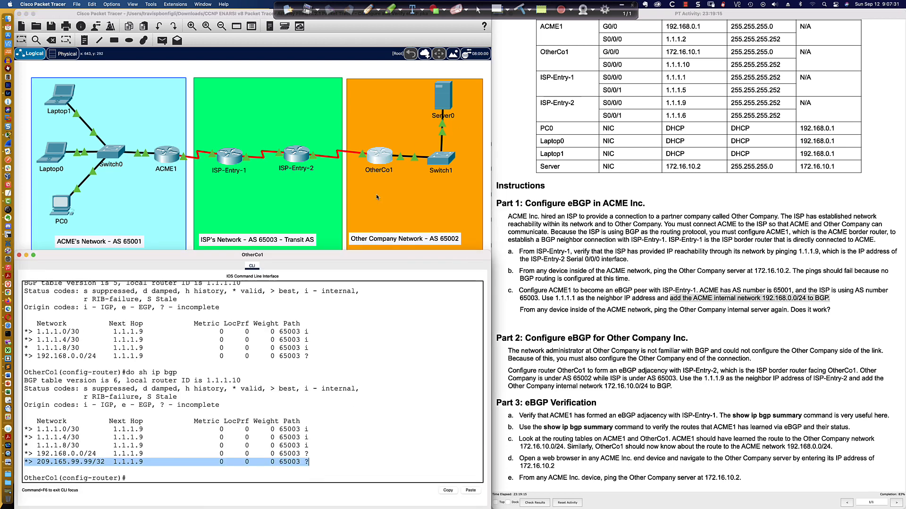
pyautogui.press('Return')
pyautogui.press('Return')
pyautogui.write('net')
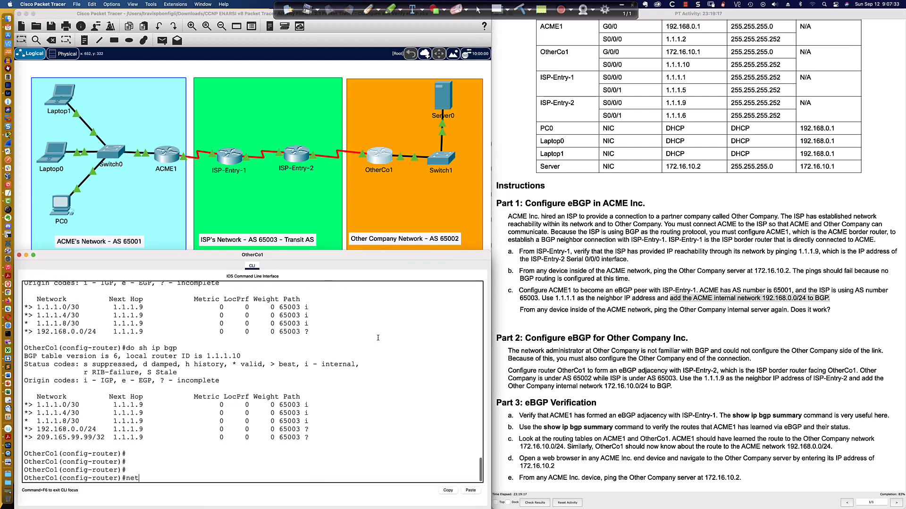
pyautogui.press('Tab')
pyautogui.write('172.16')
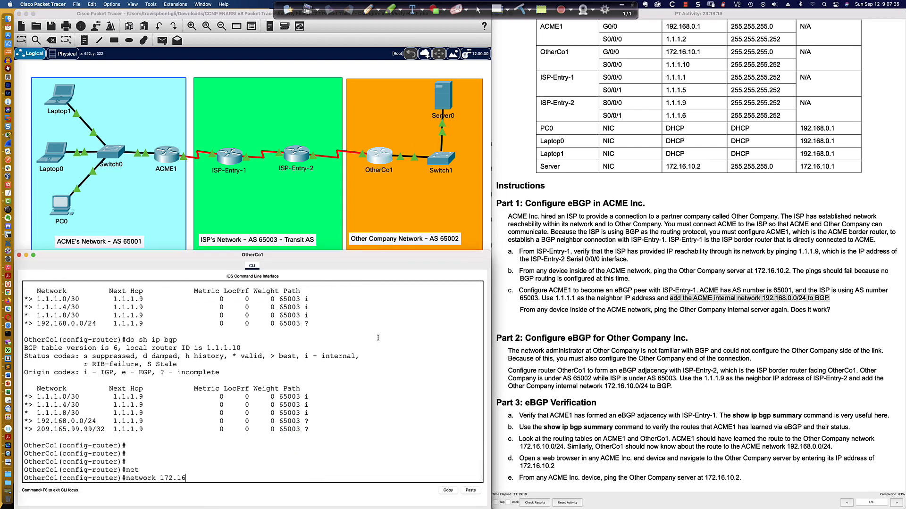
pyautogui.write('.10.0')
pyautogui.write('mask ')
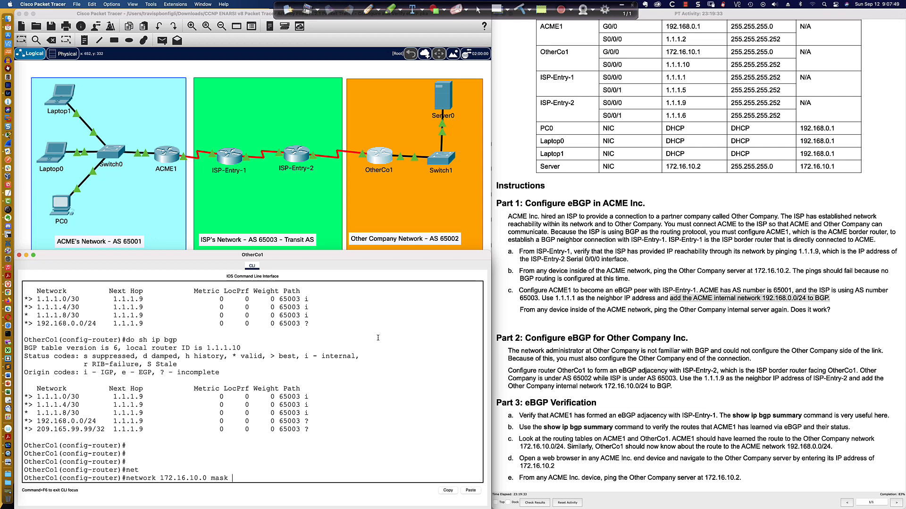
pyautogui.write('255.255.255.0')
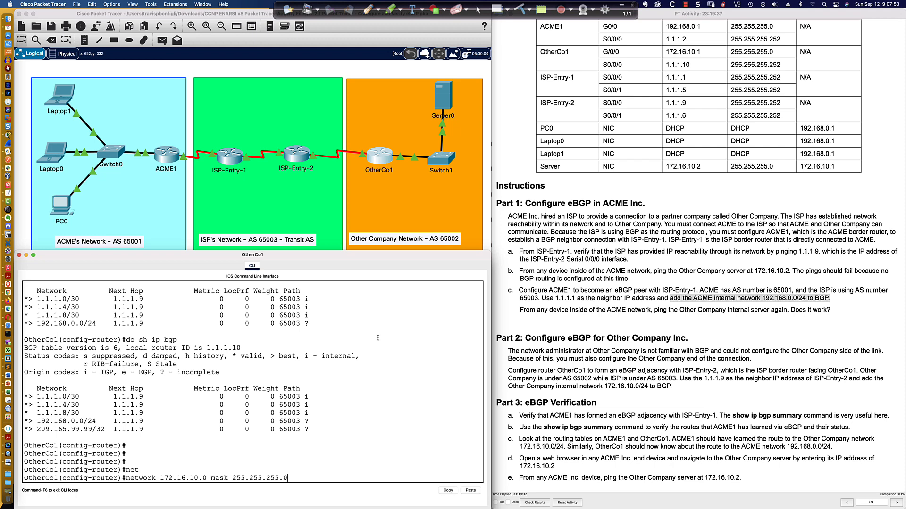
pyautogui.press('Return')
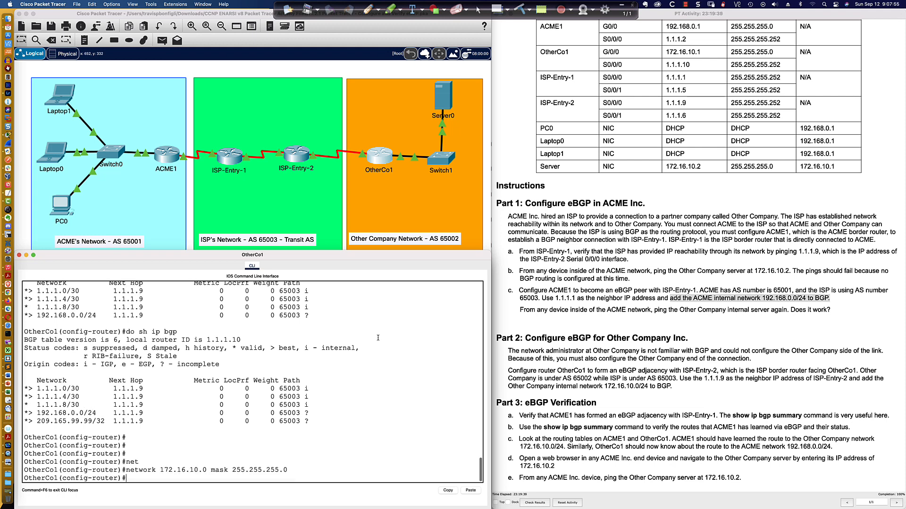
# Step: Display OtherCo1's router bgp section with do sh run | sec router bgp and highlight the mask in the network statement
pyautogui.write('do sh run |  sec router bgp')
pyautogui.press('Return')
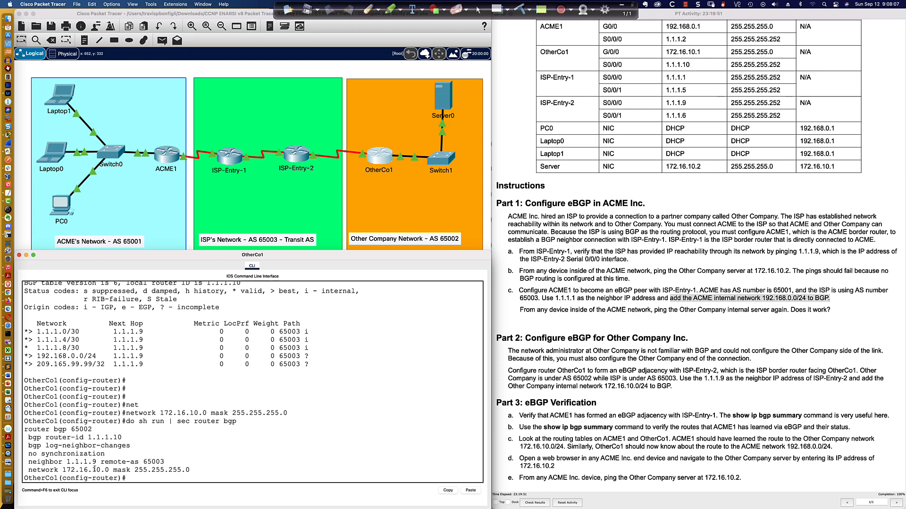
pyautogui.moveTo(113, 471); pyautogui.dragTo(190, 470)
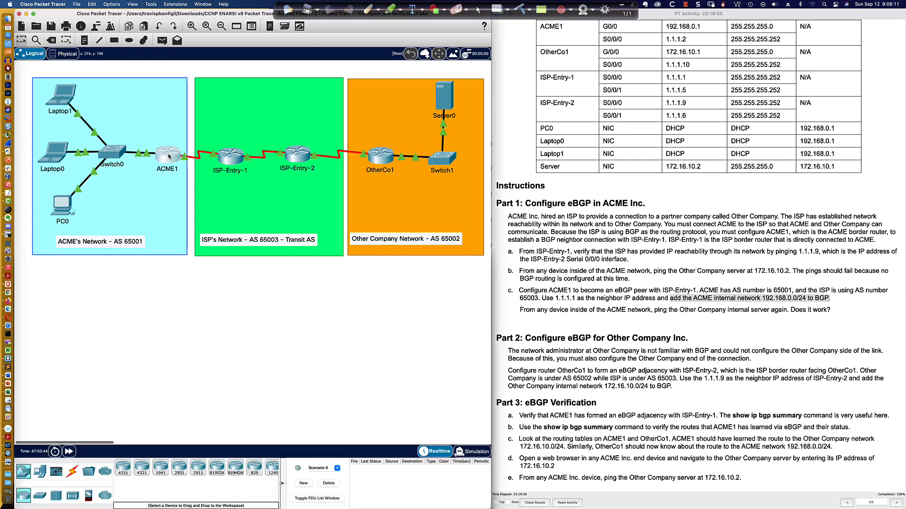
# Step: Return to ACME1's command line and redisplay its BGP table with sh ip bgp
pyautogui.press('super+grave')
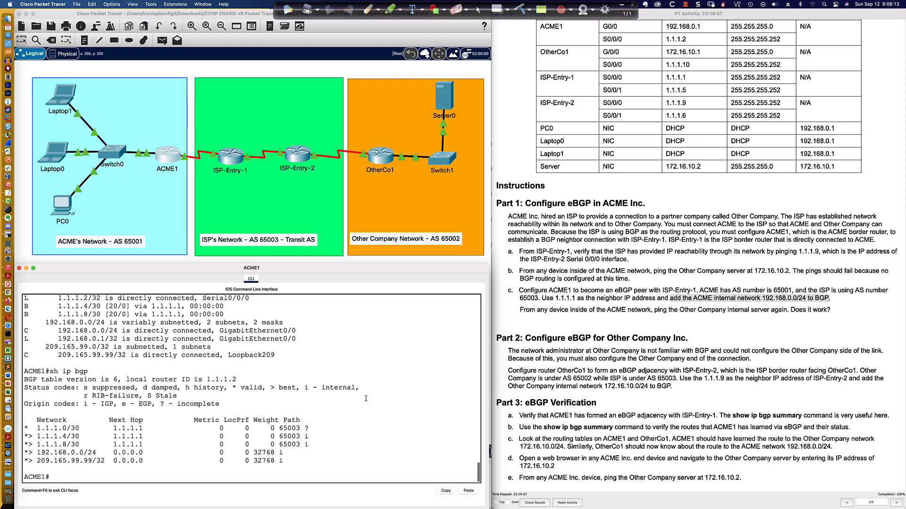
pyautogui.press('Return')
pyautogui.press('Return')
pyautogui.write('sh ip bgp')
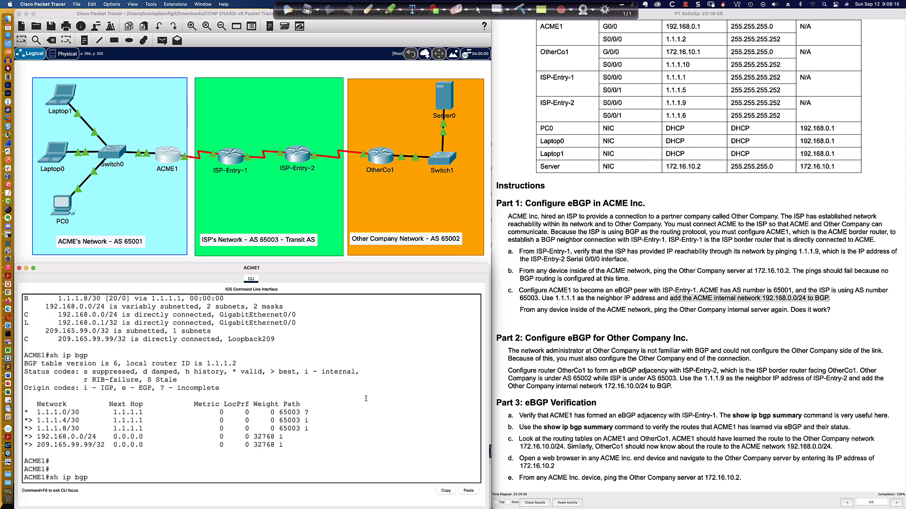
pyautogui.press('Return')
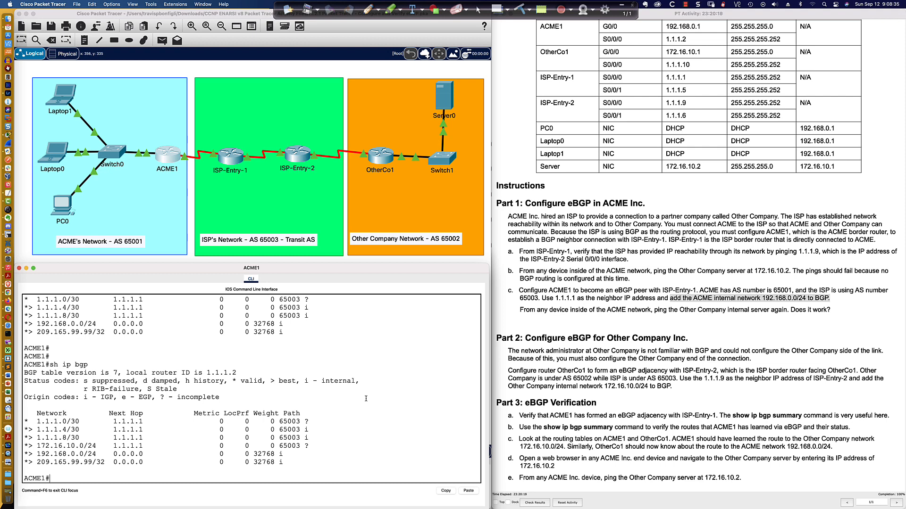
# Step: Display ACME1's routing table with sh ip route
pyautogui.write('sh i p route')
pyautogui.press('Return')
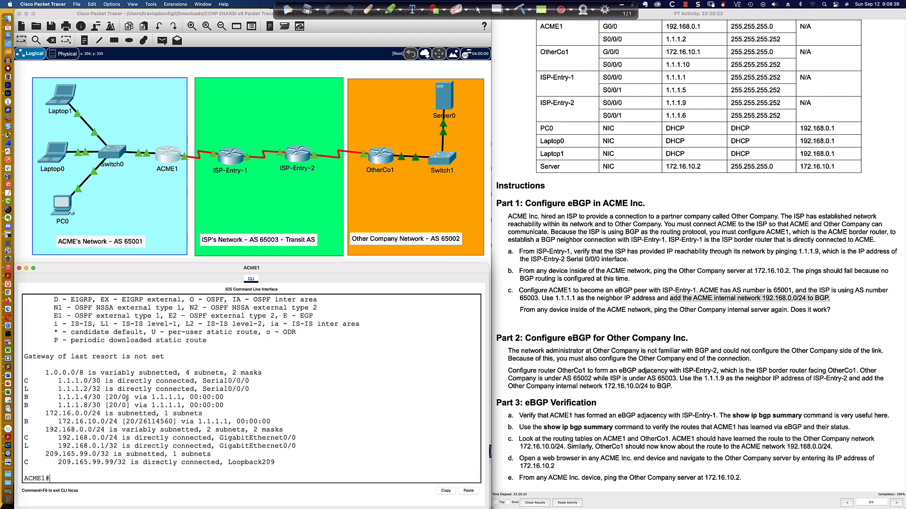
# Step: Ping the Other Company server at 172.16.10.2 from PC0's command prompt
pyautogui.click(61, 206)
pyautogui.press('Return')
pyautogui.press('Return')
pyautogui.press('Return')
pyautogui.press('Return')
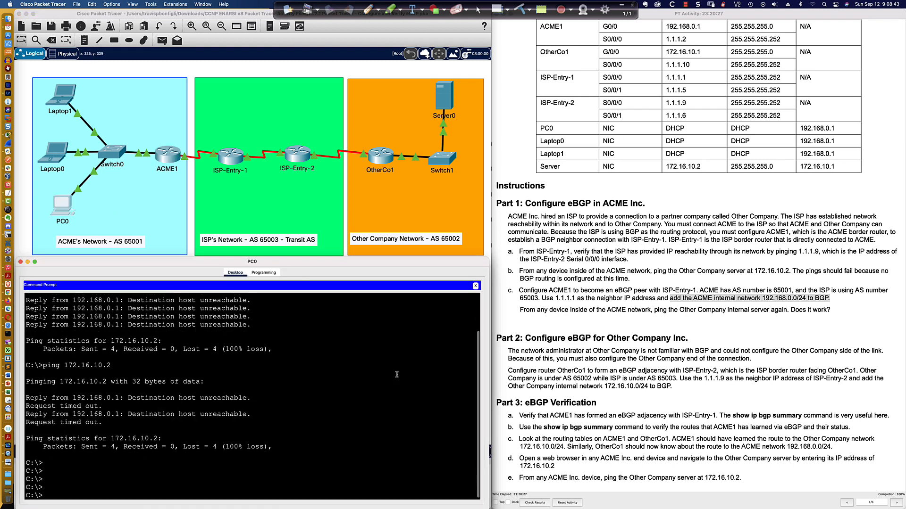
pyautogui.press('Up')
pyautogui.press('Return')
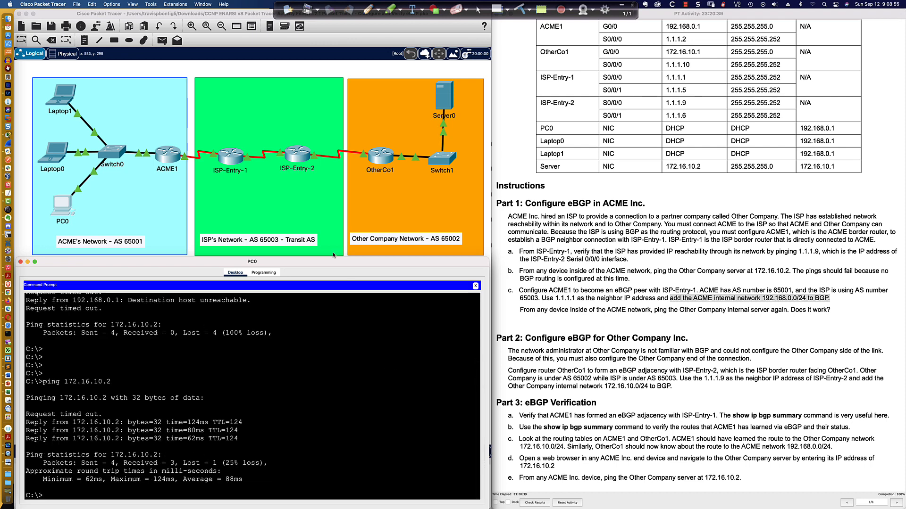
# Step: Return to ACME1's routing table and highlight the BGP route for 172.16.10.0/24
pyautogui.click(170, 159)
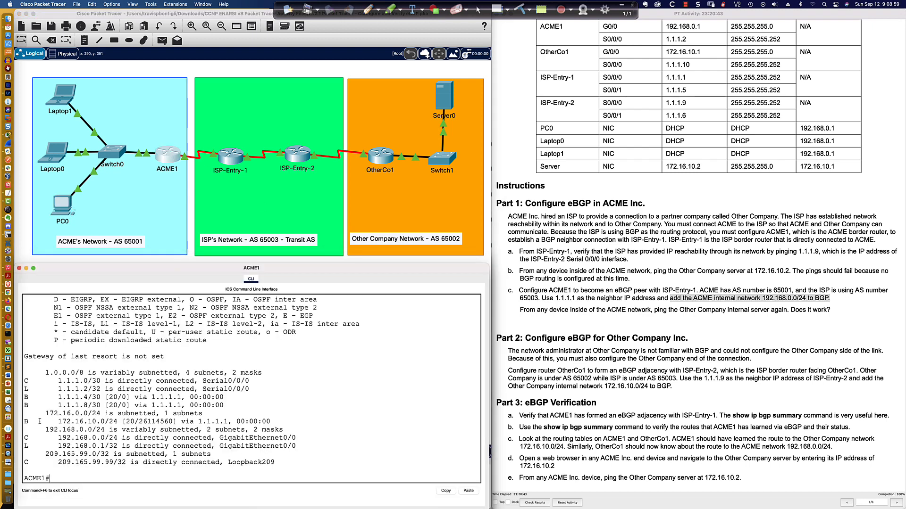
pyautogui.moveTo(23, 422); pyautogui.dragTo(100, 422)
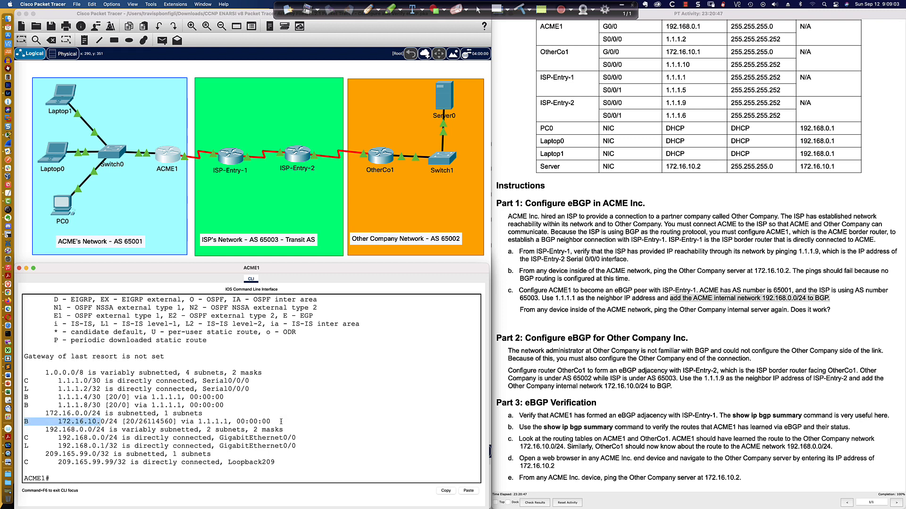
pyautogui.moveTo(282, 421); pyautogui.dragTo(26, 422)
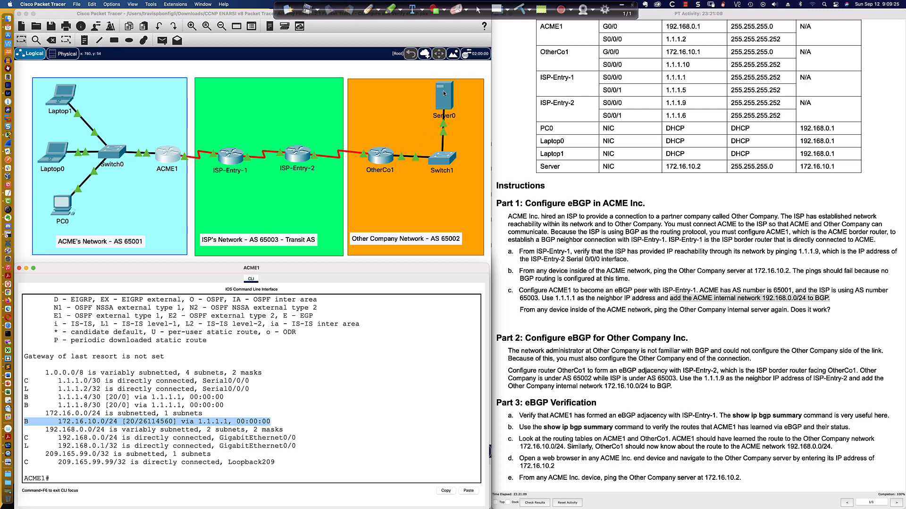
# Step: Display OtherCo1's routing table with do sh ip route and highlight the BGP route for 192.168.0.0/24
pyautogui.click(375, 163)
pyautogui.press('Return')
pyautogui.press('Return')
pyautogui.press('Return')
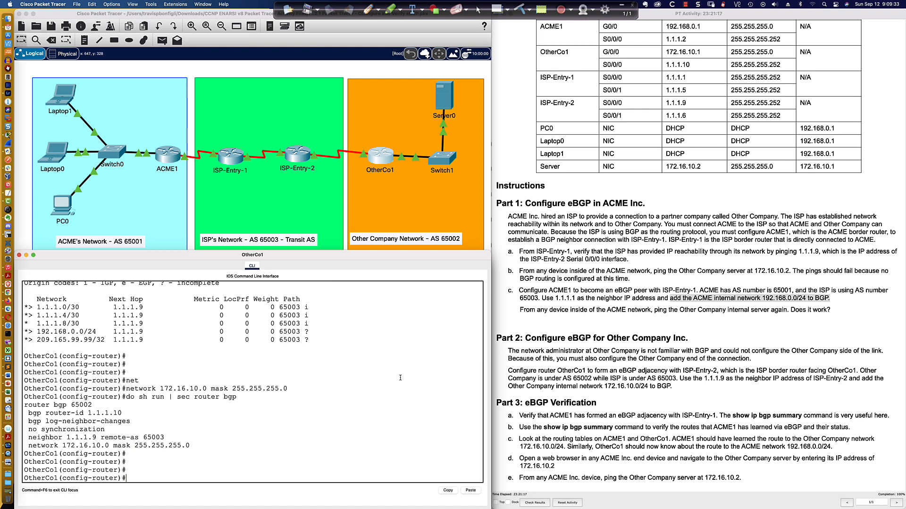
pyautogui.write('do sh i prou')
pyautogui.press('BackSpace')
pyautogui.press('BackSpace')
pyautogui.press('BackSpace')
pyautogui.press('BackSpace')
pyautogui.press('BackSpace')
pyautogui.write('p route')
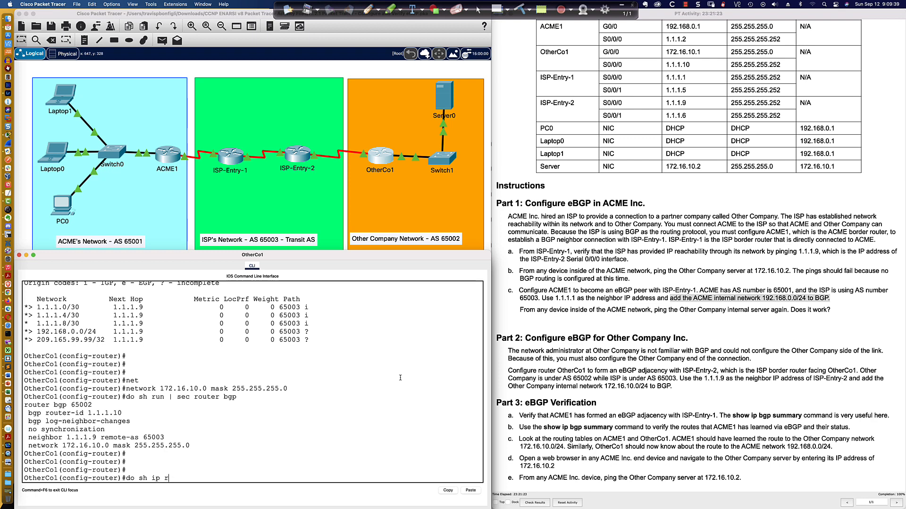
pyautogui.press('Return')
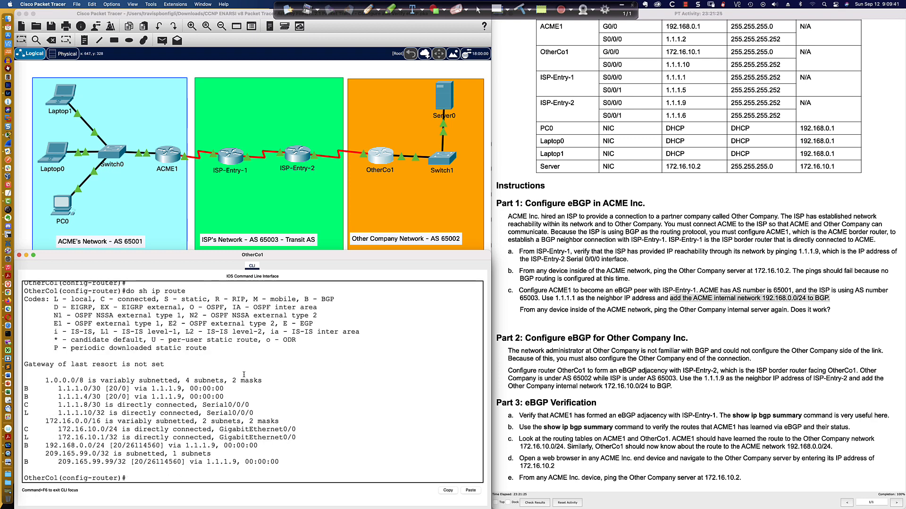
pyautogui.moveTo(24, 446); pyautogui.dragTo(263, 445)
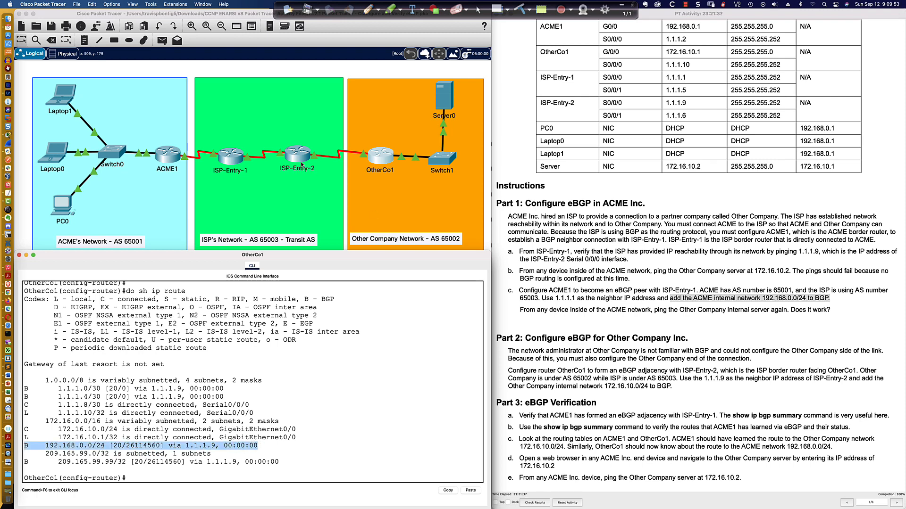
pyautogui.scroll(-2, 660, 320)
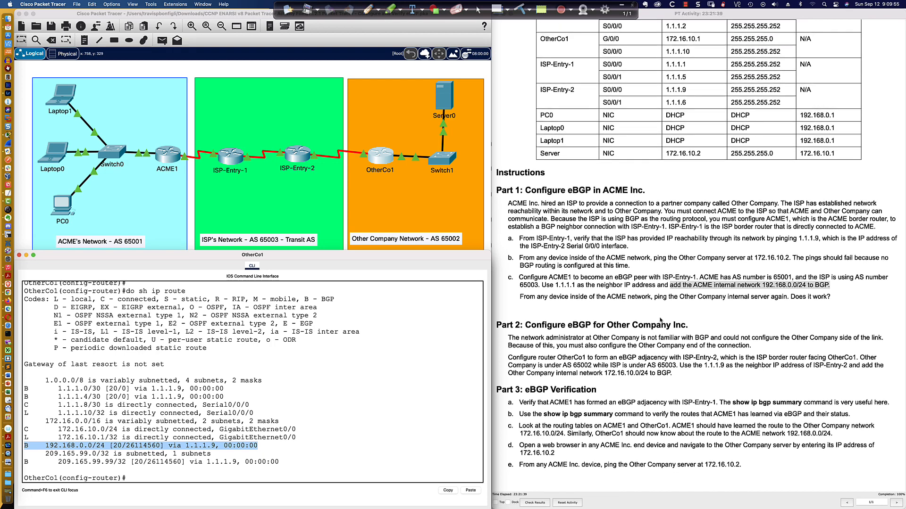
pyautogui.scroll(2, 659, 330)
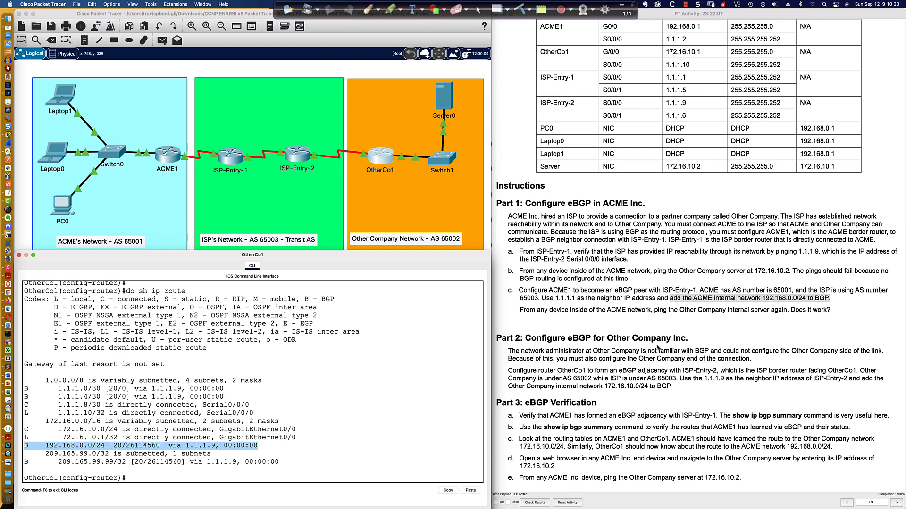
pyautogui.press('super+Tab')
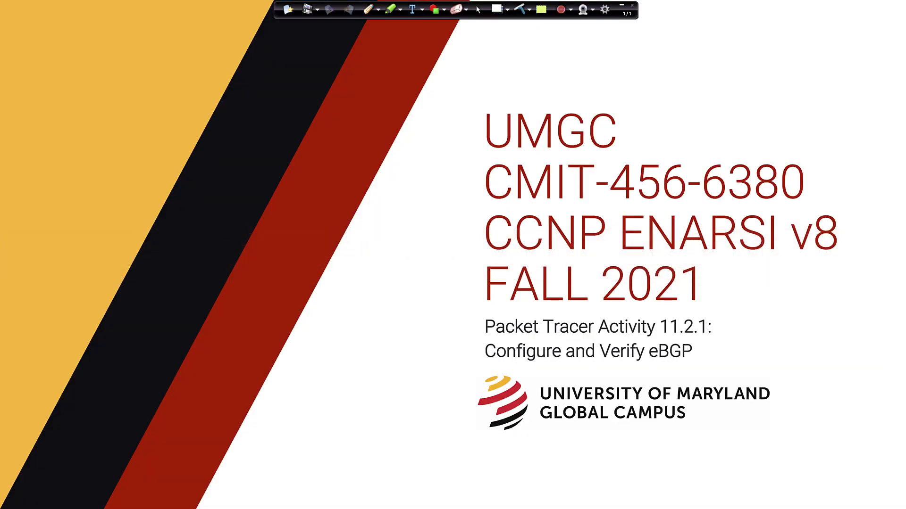
pyautogui.click(623, 6)
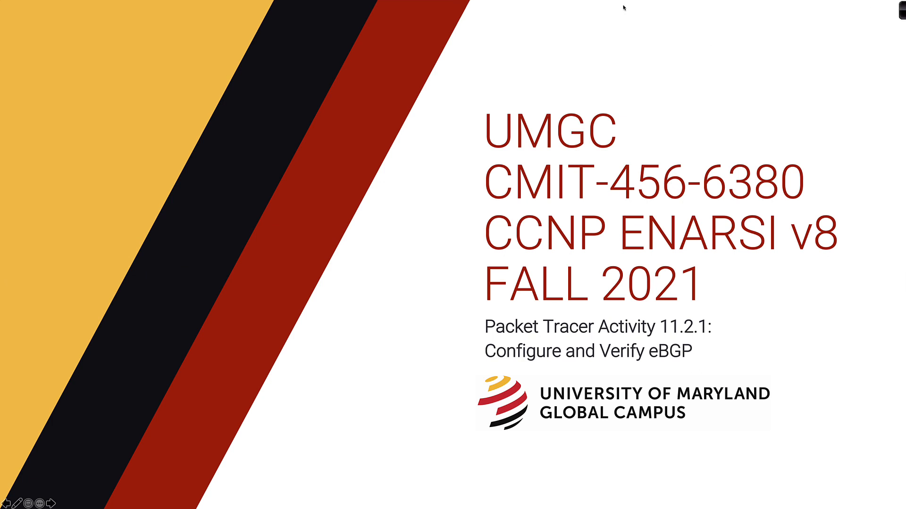